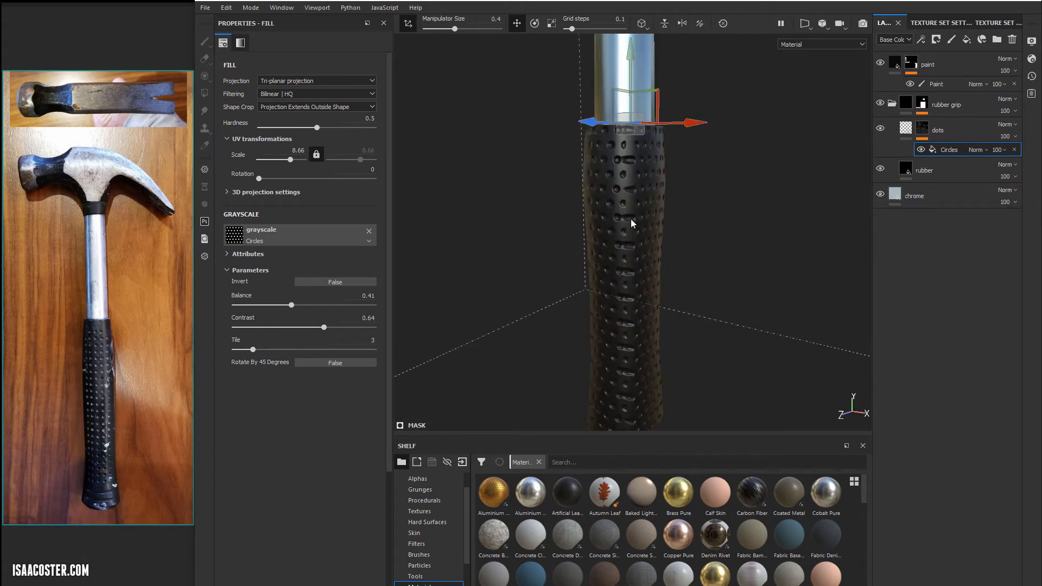
# - Examine the dot pattern around the rubber grip from all sides and compare it with the reference photo
pyautogui.keyDown('alt'); pyautogui.moveTo(631, 223); pyautogui.dragTo(796, 174); pyautogui.keyUp('alt')
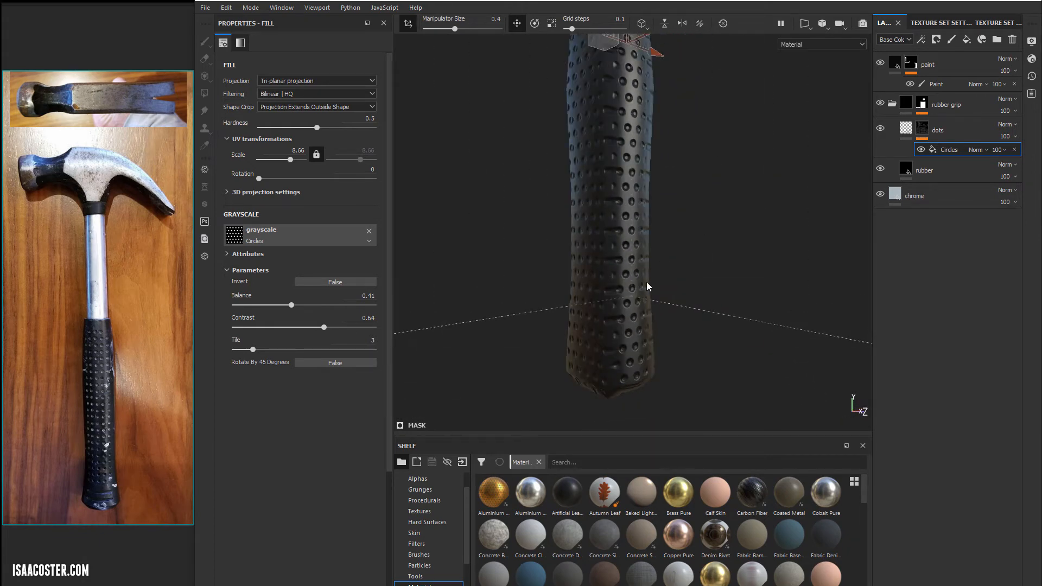
pyautogui.keyDown('alt'); pyautogui.moveTo(602, 136); pyautogui.dragTo(651, 172); pyautogui.keyUp('alt')
pyautogui.keyDown('alt'); pyautogui.moveTo(576, 215); pyautogui.dragTo(713, 207); pyautogui.keyUp('alt')
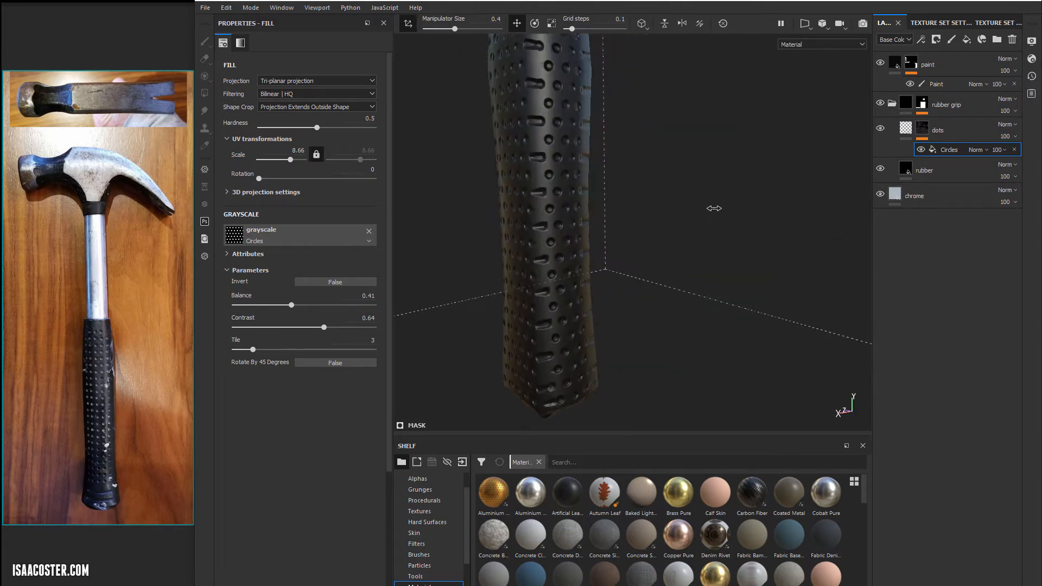
pyautogui.keyDown('alt'); pyautogui.moveTo(490, 163); pyautogui.dragTo(653, 156); pyautogui.keyUp('alt')
pyautogui.keyDown('alt'); pyautogui.moveTo(652, 156); pyautogui.dragTo(560, 270, button='right'); pyautogui.keyUp('alt')
pyautogui.keyDown('alt'); pyautogui.moveTo(560, 270); pyautogui.dragTo(636, 273); pyautogui.keyUp('alt')
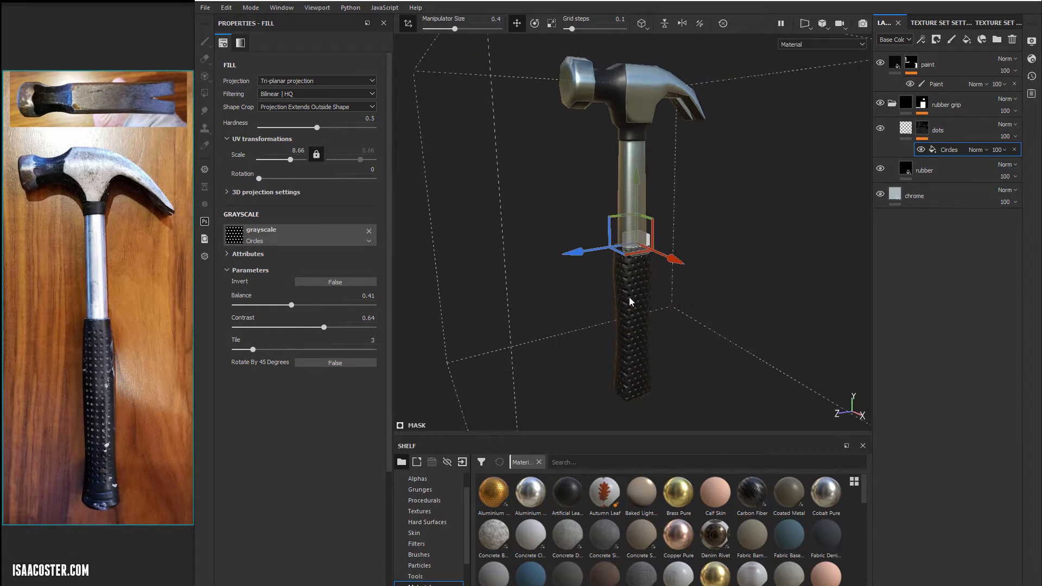
pyautogui.keyDown('alt'); pyautogui.moveTo(644, 344); pyautogui.dragTo(639, 332); pyautogui.keyUp('alt')
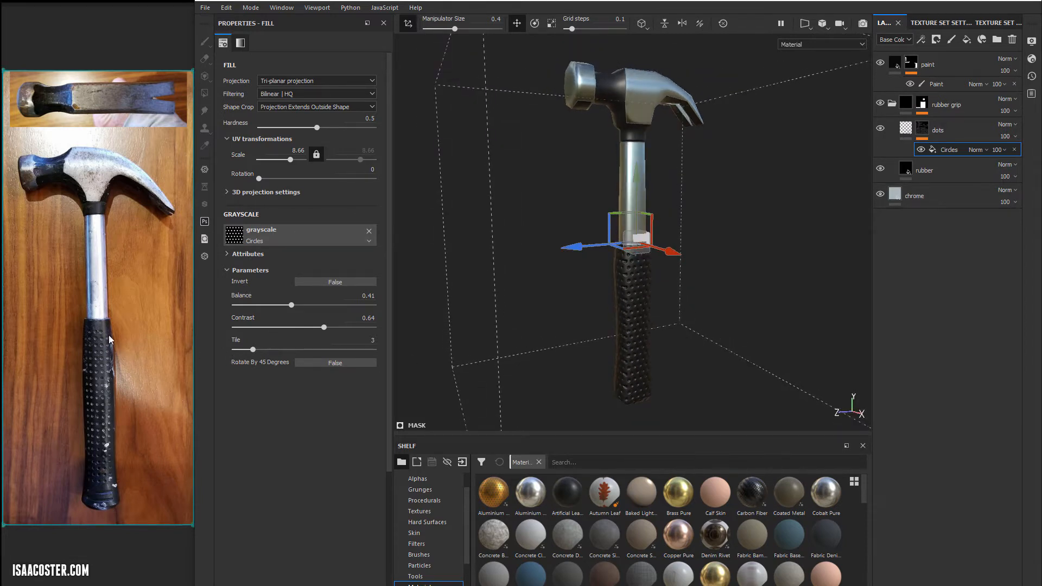
pyautogui.keyDown('alt'); pyautogui.moveTo(529, 358); pyautogui.dragTo(508, 375); pyautogui.keyUp('alt')
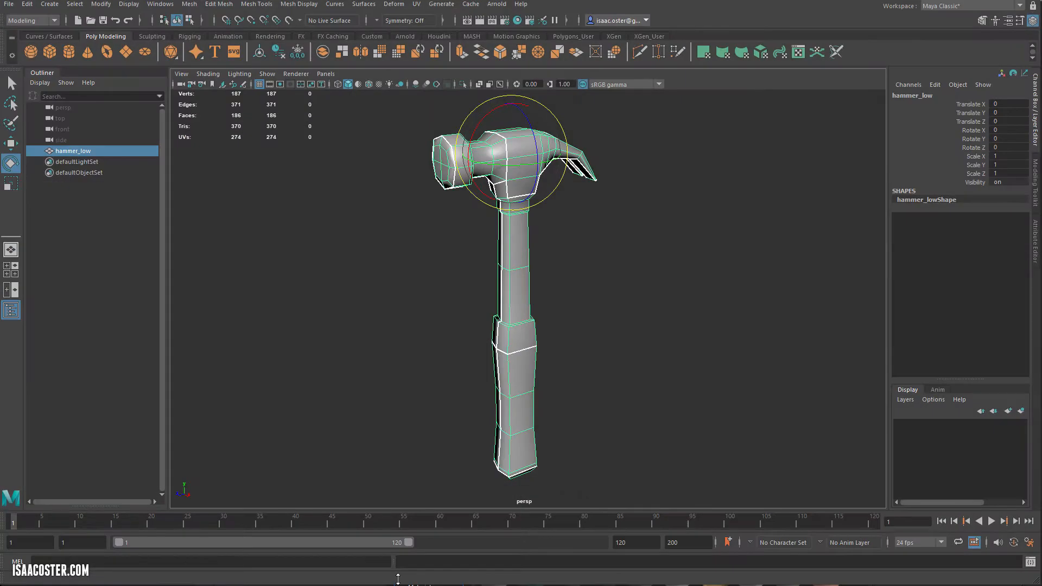
# - Switch to Maya, select the hammer mesh, and inspect the names of hammer_mat1 and hammer_mat in the Hypershade
pyautogui.click(278, 220)
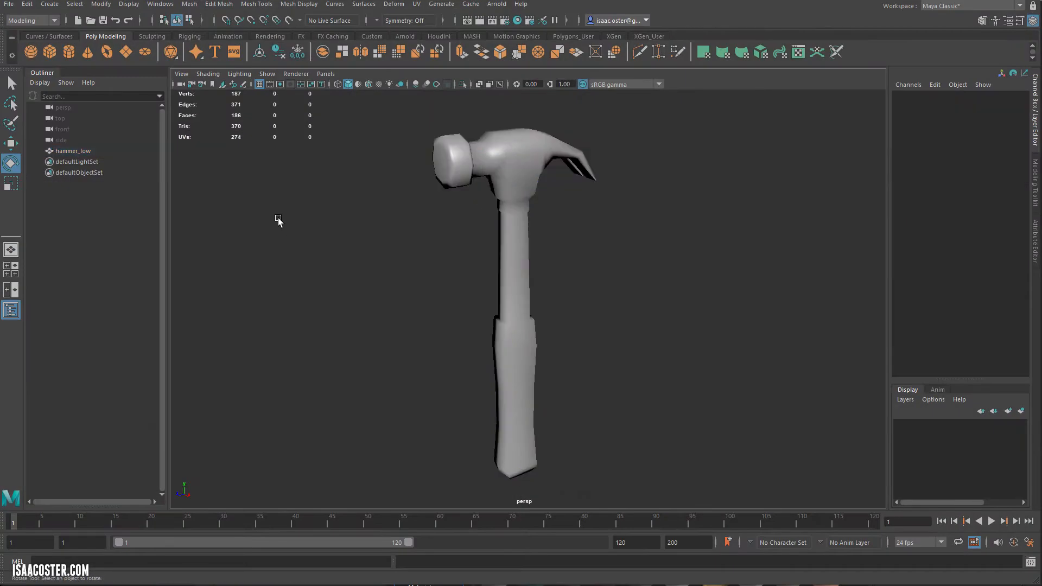
pyautogui.click(528, 244)
pyautogui.keyDown('alt'); pyautogui.moveTo(562, 226); pyautogui.dragTo(549, 181); pyautogui.keyUp('alt')
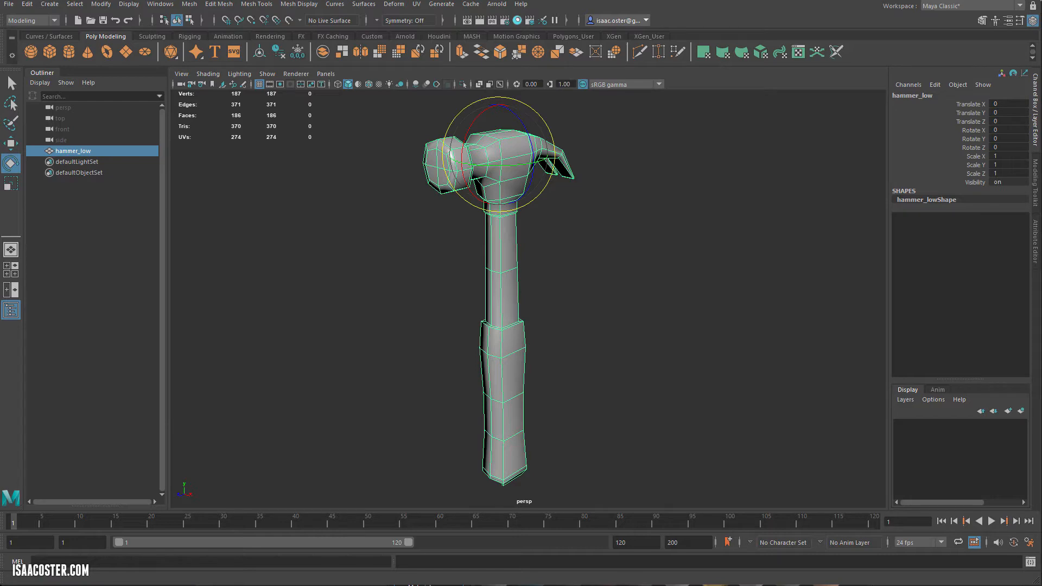
pyautogui.moveTo(0, 74); pyautogui.dragTo(606, 74)
pyautogui.keyDown('alt'); pyautogui.moveTo(386, 248); pyautogui.dragTo(228, 239, button='middle'); pyautogui.keyUp('alt')
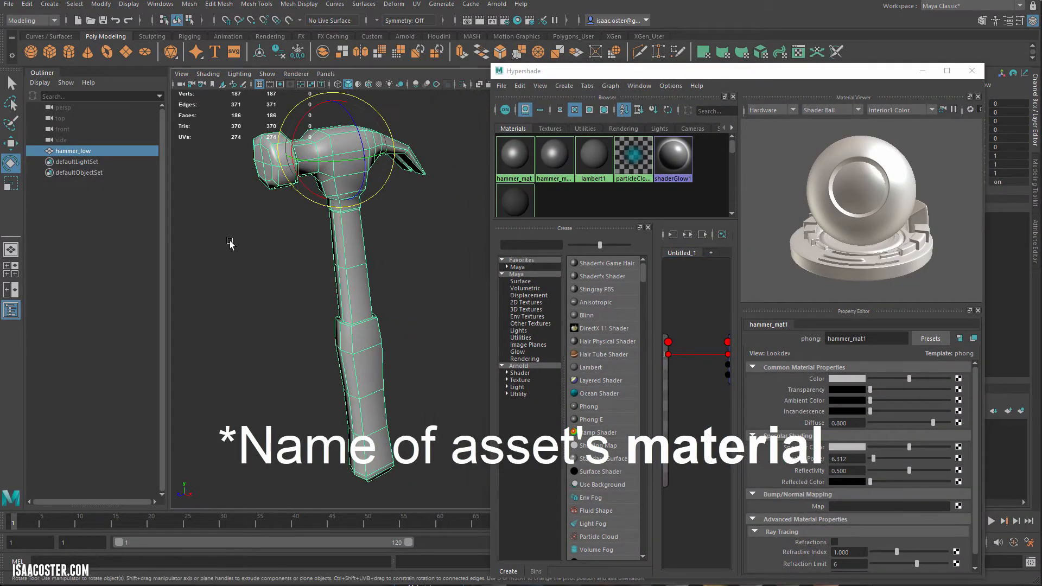
pyautogui.click(560, 158)
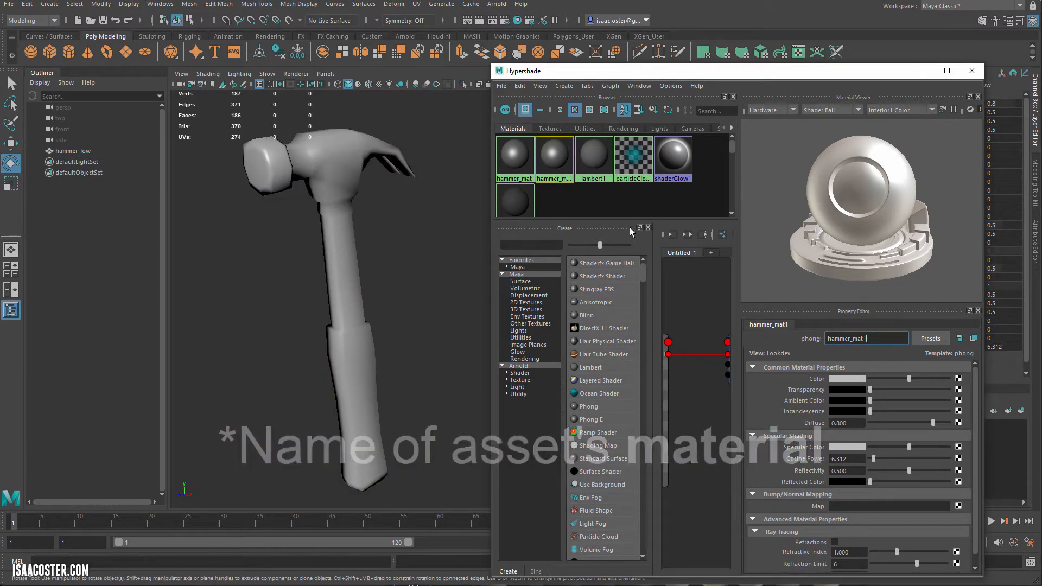
pyautogui.click(514, 156)
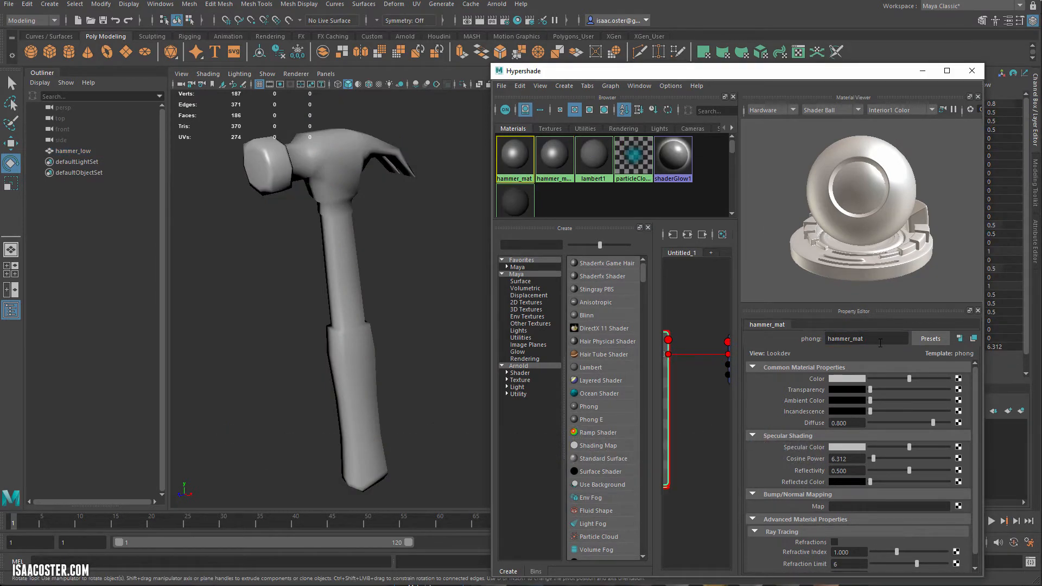
# - Assign the hammer_mat1 material to the selected hammer mesh and close the Hypershade
pyautogui.click(335, 144)
pyautogui.keyDown('alt'); pyautogui.moveTo(377, 239); pyautogui.dragTo(385, 263); pyautogui.keyUp('alt')
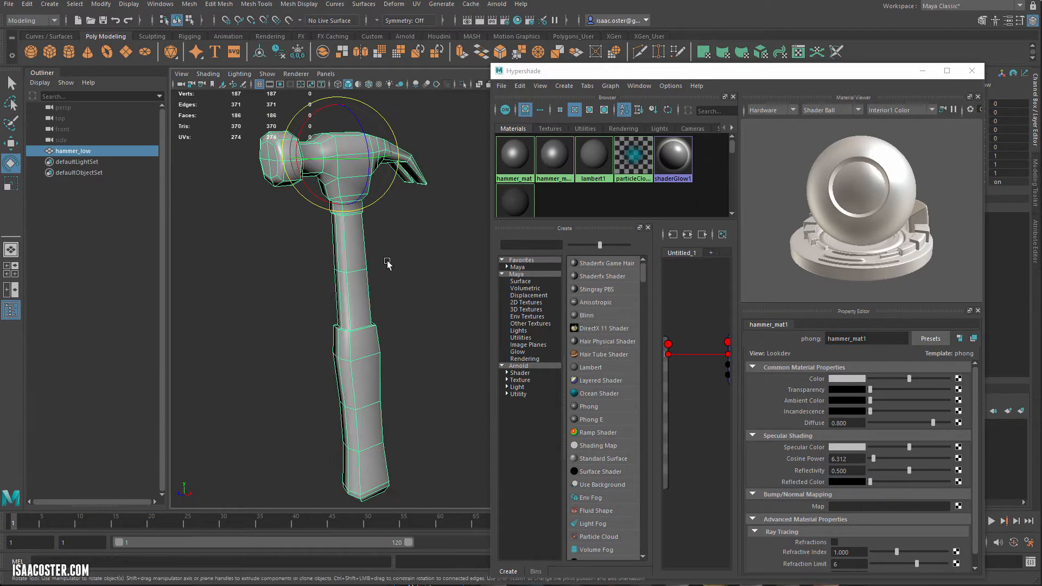
pyautogui.keyDown('alt'); pyautogui.moveTo(386, 262); pyautogui.dragTo(365, 262, button='right'); pyautogui.keyUp('alt')
pyautogui.keyDown('alt'); pyautogui.moveTo(365, 262); pyautogui.dragTo(363, 279, button='middle'); pyautogui.keyUp('alt')
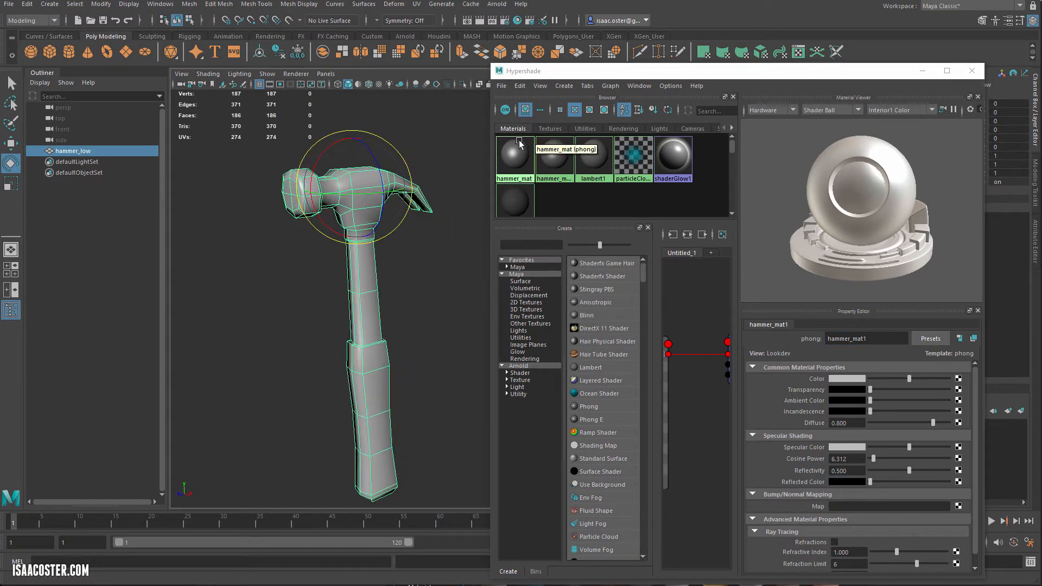
pyautogui.moveTo(559, 157); pyautogui.dragTo(561, 130, button='right')
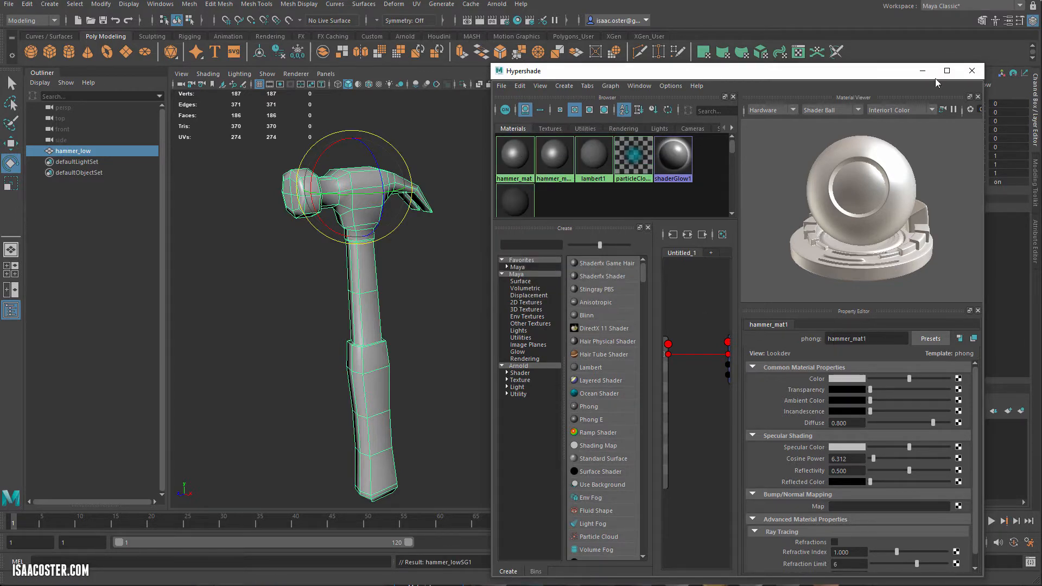
pyautogui.click(971, 71)
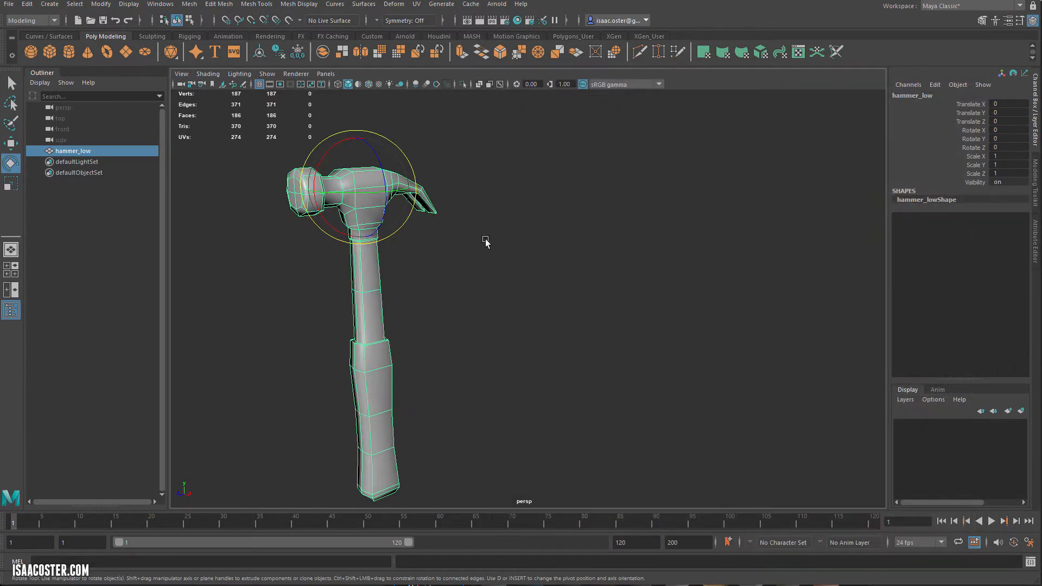
# - Open the UV Editor for the hammer mesh and examine the seam across the upper grip
pyautogui.keyDown('alt'); pyautogui.moveTo(486, 243); pyautogui.dragTo(604, 222, button='middle'); pyautogui.keyUp('alt')
pyautogui.keyDown('alt'); pyautogui.moveTo(605, 222); pyautogui.dragTo(633, 237, button='right'); pyautogui.keyUp('alt')
pyautogui.keyDown('alt'); pyautogui.moveTo(633, 237); pyautogui.dragTo(649, 236, button='middle'); pyautogui.keyUp('alt')
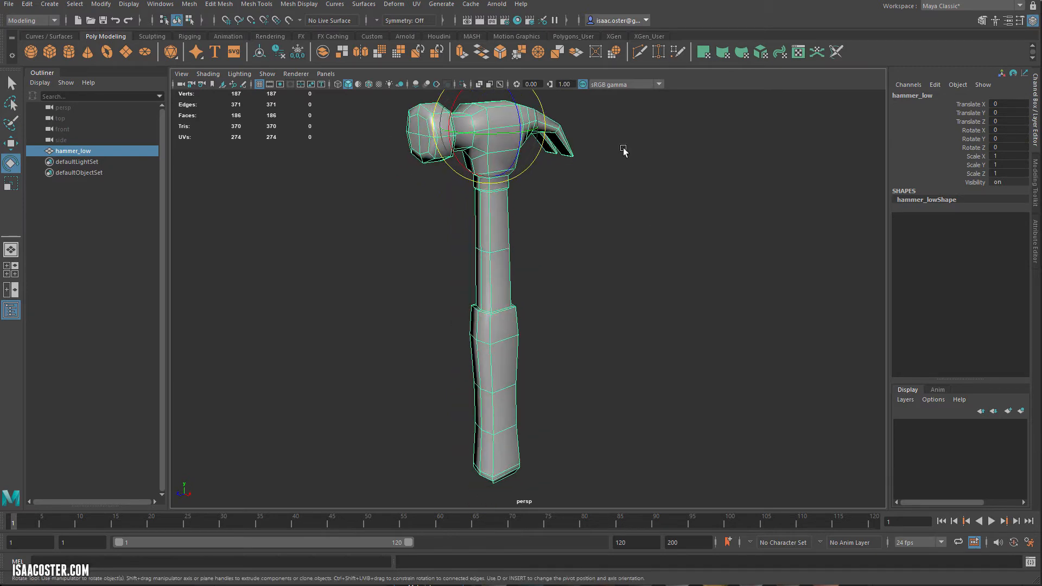
pyautogui.click(416, 5)
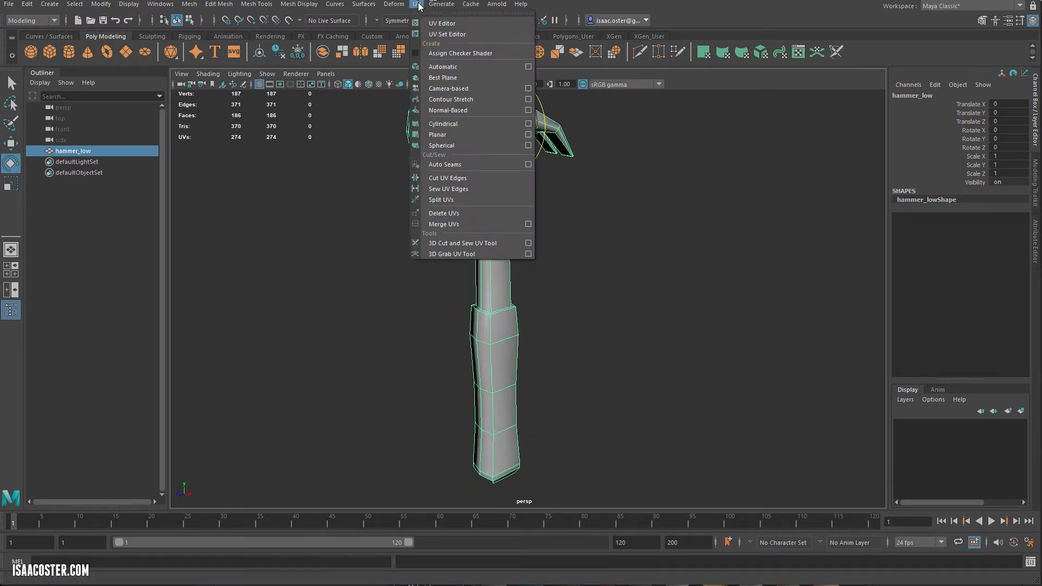
pyautogui.click(456, 34)
pyautogui.keyDown('alt'); pyautogui.moveTo(611, 275); pyautogui.dragTo(684, 267, button='middle'); pyautogui.keyUp('alt')
pyautogui.keyDown('alt'); pyautogui.moveTo(593, 316); pyautogui.dragTo(598, 297); pyautogui.keyUp('alt')
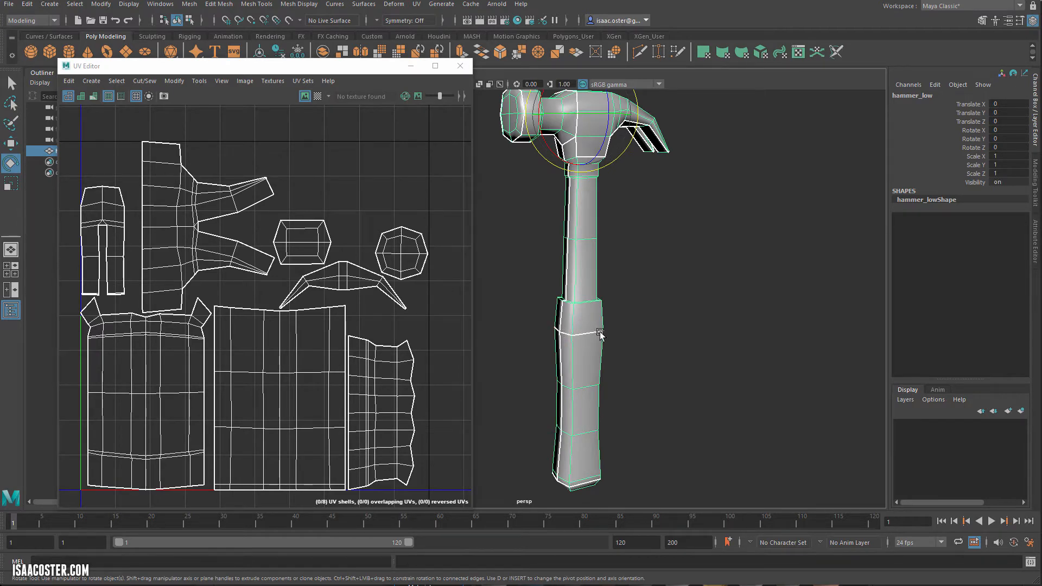
pyautogui.moveTo(560, 335)
pyautogui.keyDown('alt'); pyautogui.mouseDown()
pyautogui.moveTo(438, 324)
pyautogui.moveTo(556, 332)
pyautogui.mouseUp(); pyautogui.keyUp('alt')
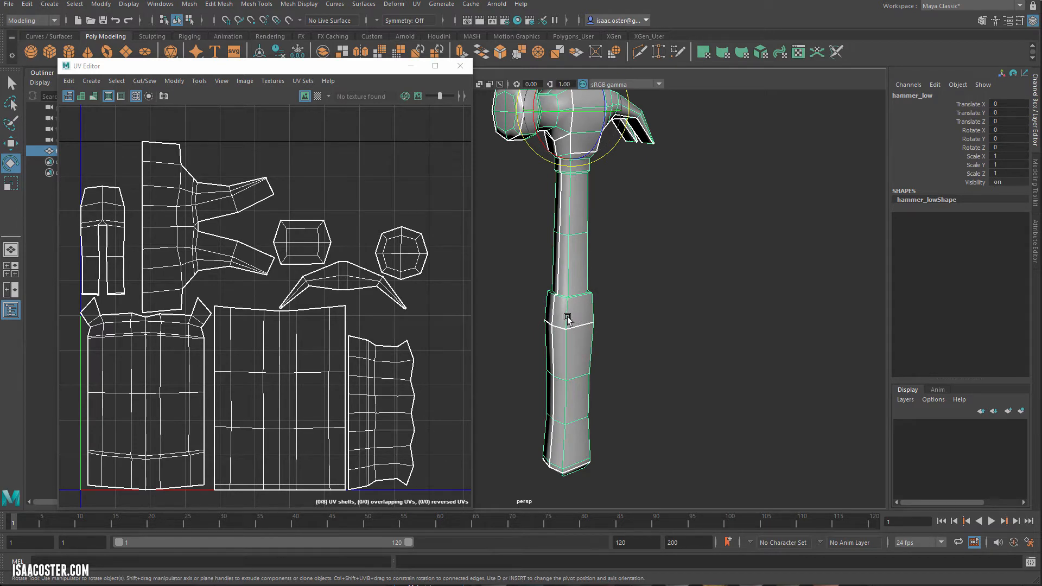
pyautogui.keyDown('alt'); pyautogui.moveTo(578, 324); pyautogui.dragTo(448, 335); pyautogui.keyUp('alt')
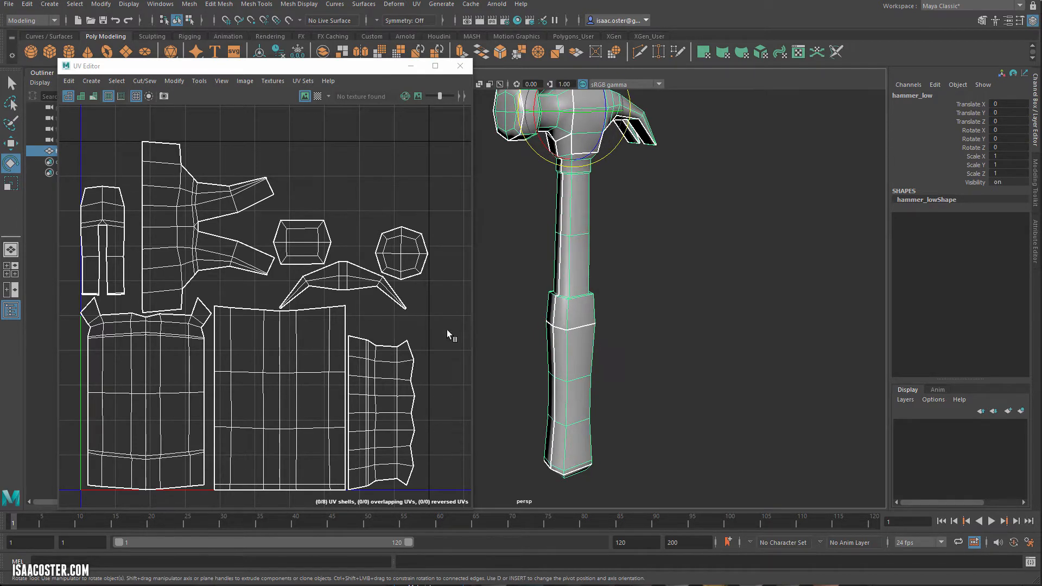
# - Cut the UVs along the edge loop where the rubber grip meets the metal shaft
pyautogui.moveTo(590, 325); pyautogui.dragTo(583, 296, button='right')
pyautogui.click(591, 325)
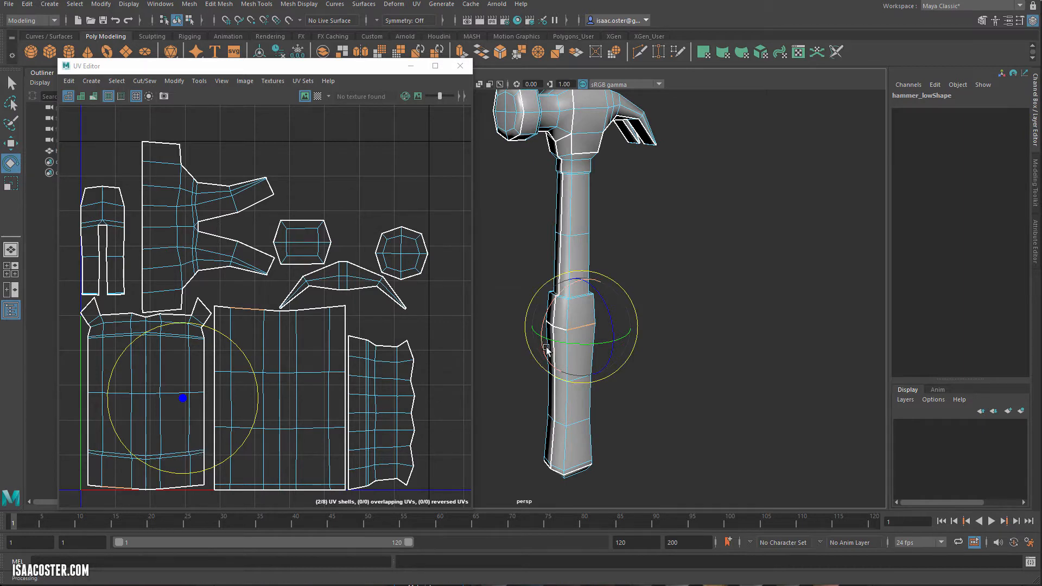
pyautogui.keyDown('alt'); pyautogui.moveTo(548, 351); pyautogui.dragTo(565, 297); pyautogui.keyUp('alt')
pyautogui.keyDown('alt'); pyautogui.moveTo(565, 298); pyautogui.dragTo(942, 340, button='right'); pyautogui.keyUp('alt')
pyautogui.click(760, 287)
pyautogui.click(663, 267)
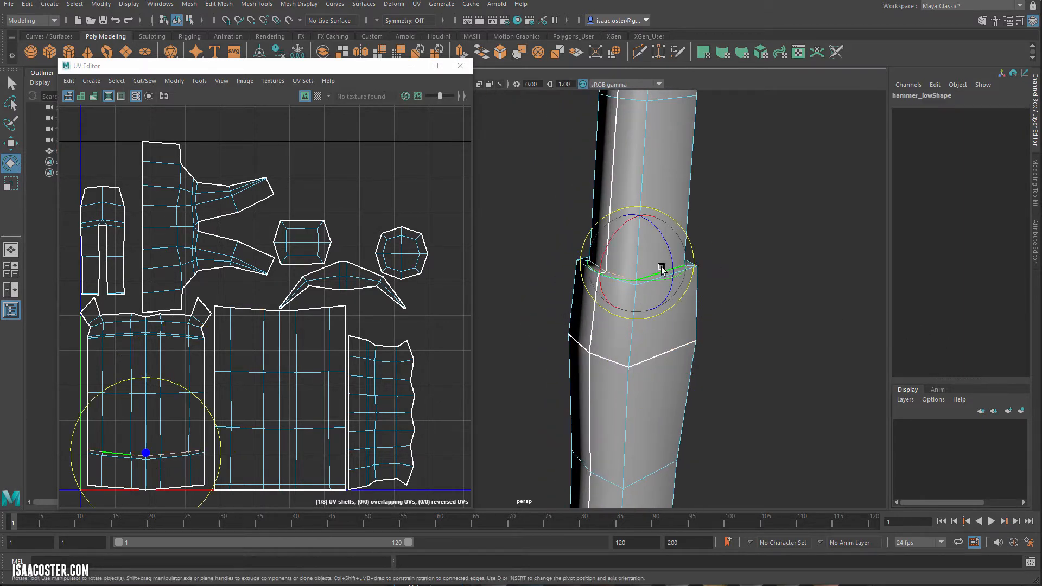
pyautogui.scroll(6, 121, 495)
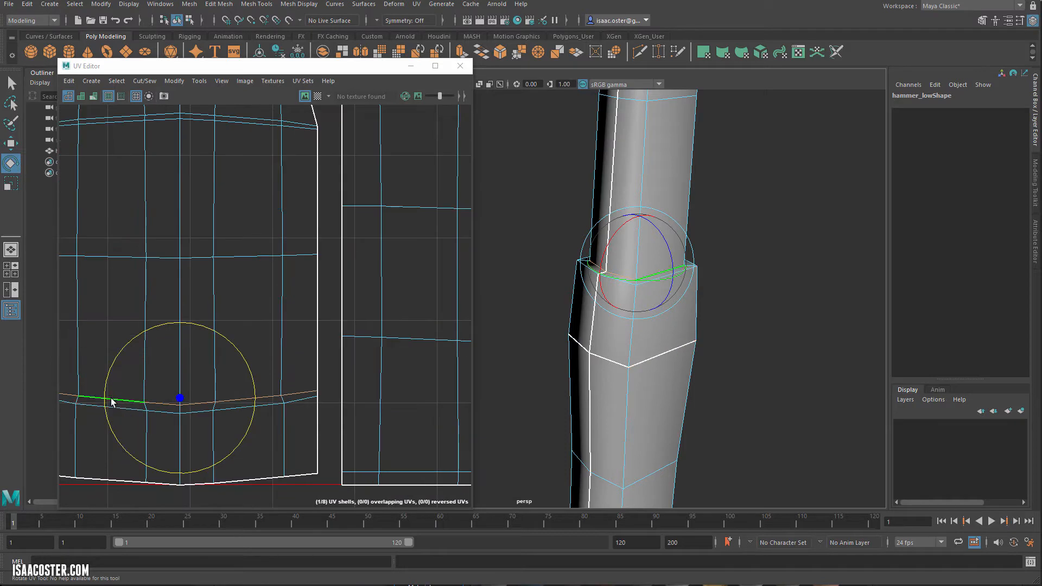
pyautogui.keyDown('alt'); pyautogui.moveTo(122, 403); pyautogui.dragTo(213, 388, button='middle'); pyautogui.keyUp('alt')
pyautogui.click(145, 80)
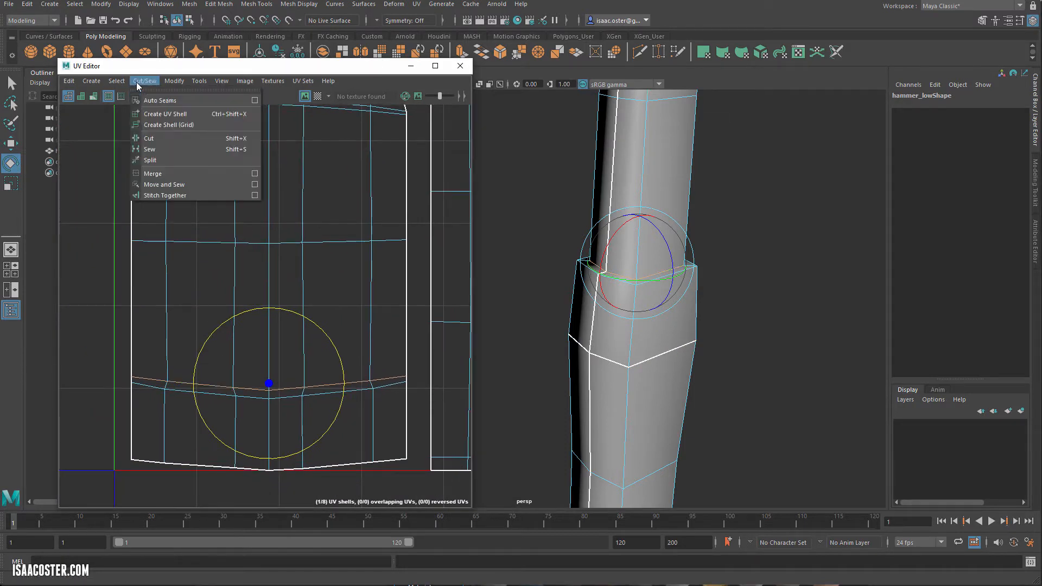
pyautogui.click(161, 138)
pyautogui.scroll(-5, 272, 321)
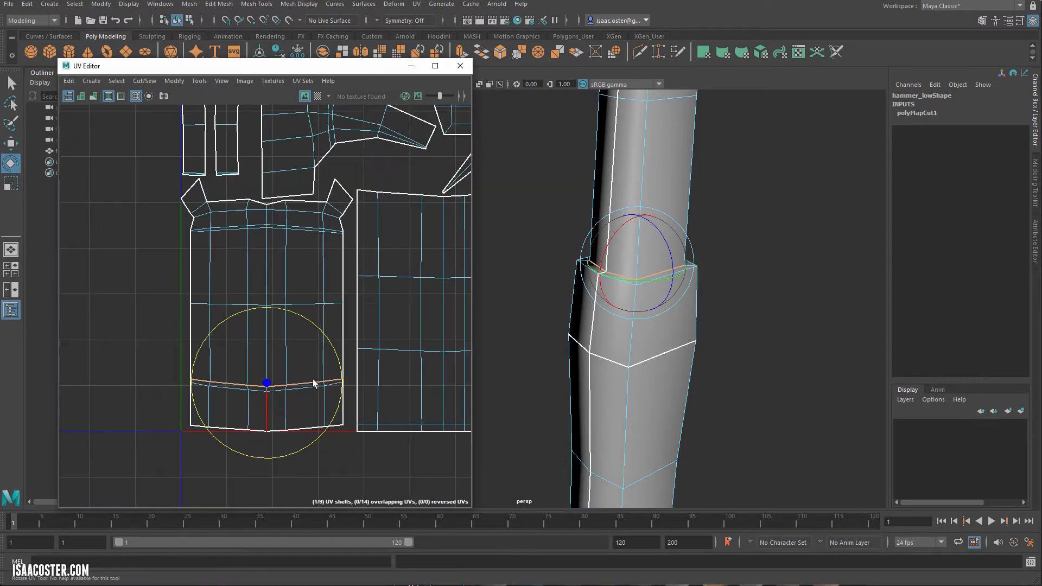
# - Move and sew the detached upper grip band onto the main grip shell along its top border edges, and select the whole shell
pyautogui.keyDown('alt'); pyautogui.moveTo(221, 332); pyautogui.dragTo(192, 251, button='middle'); pyautogui.keyUp('alt')
pyautogui.click(196, 262)
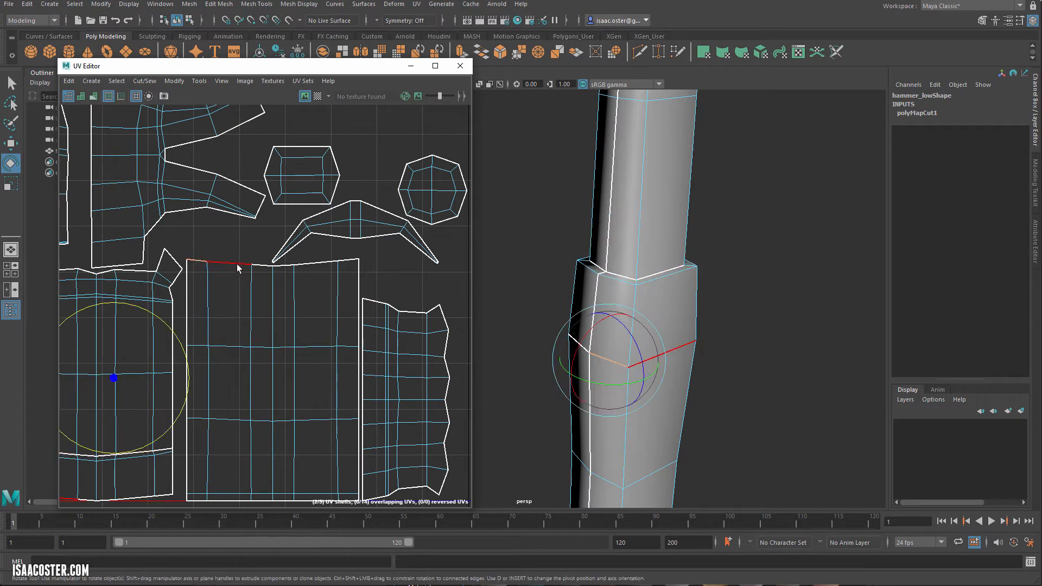
pyautogui.keyDown('shift'); pyautogui.click(233, 264); pyautogui.keyUp('shift')
pyautogui.keyDown('shift'); pyautogui.click(262, 265); pyautogui.keyUp('shift')
pyautogui.keyDown('shift'); pyautogui.click(284, 266); pyautogui.keyUp('shift')
pyautogui.keyDown('shift'); pyautogui.click(311, 265); pyautogui.keyUp('shift')
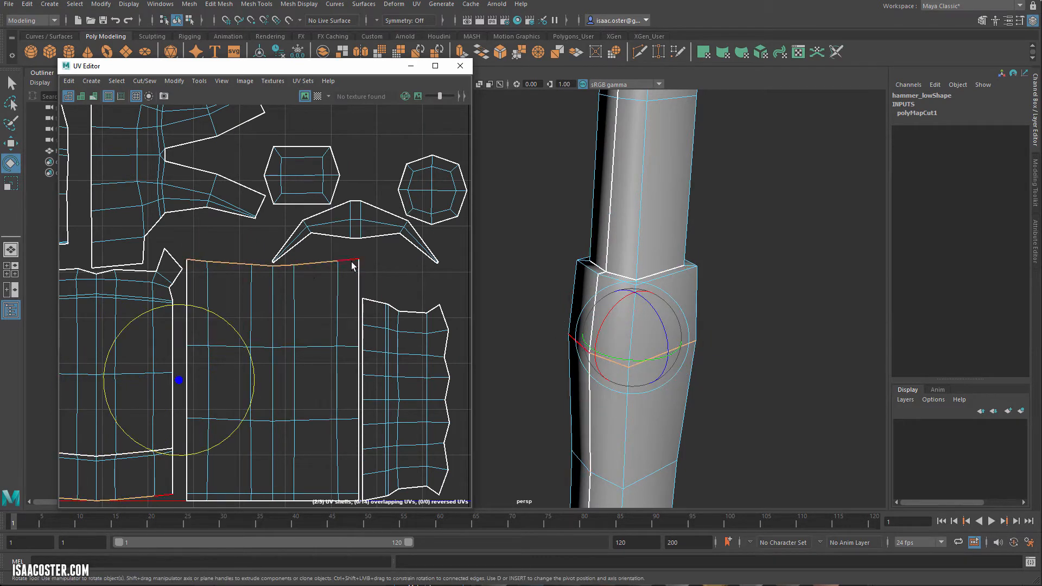
pyautogui.keyDown('shift'); pyautogui.click(349, 261); pyautogui.keyUp('shift')
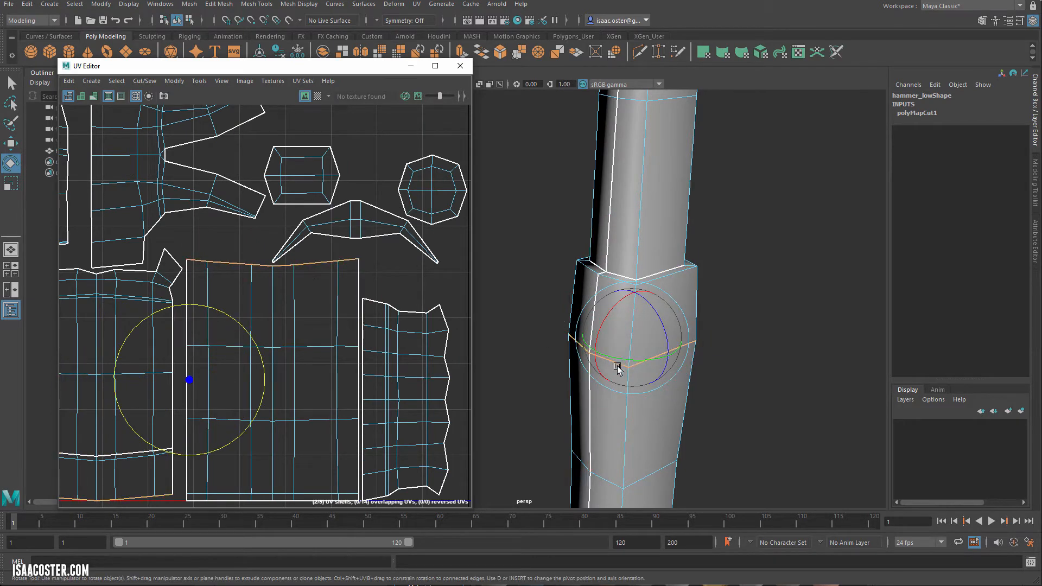
pyautogui.click(144, 80)
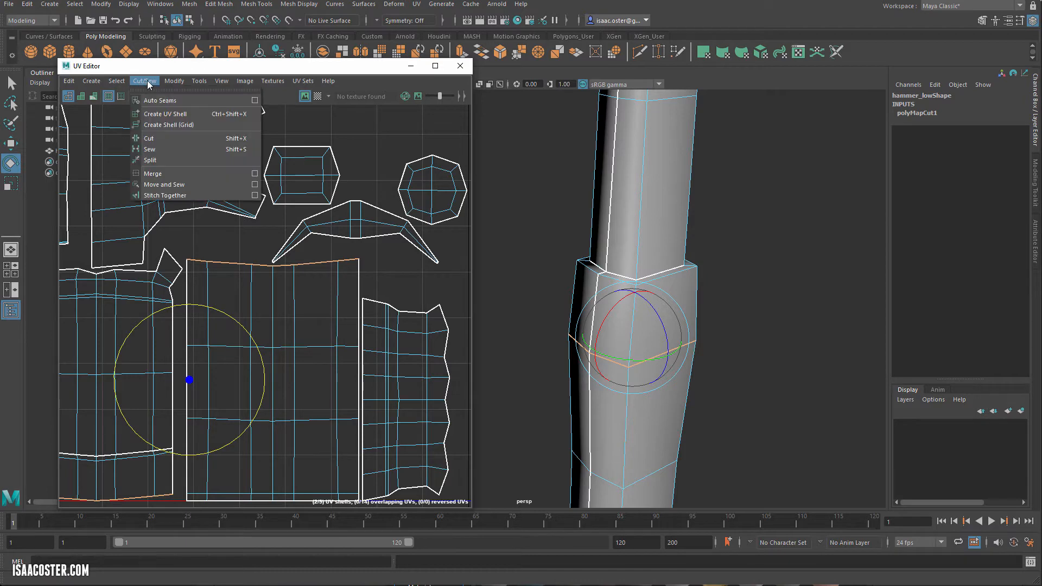
pyautogui.click(175, 187)
pyautogui.scroll(-4, 261, 310)
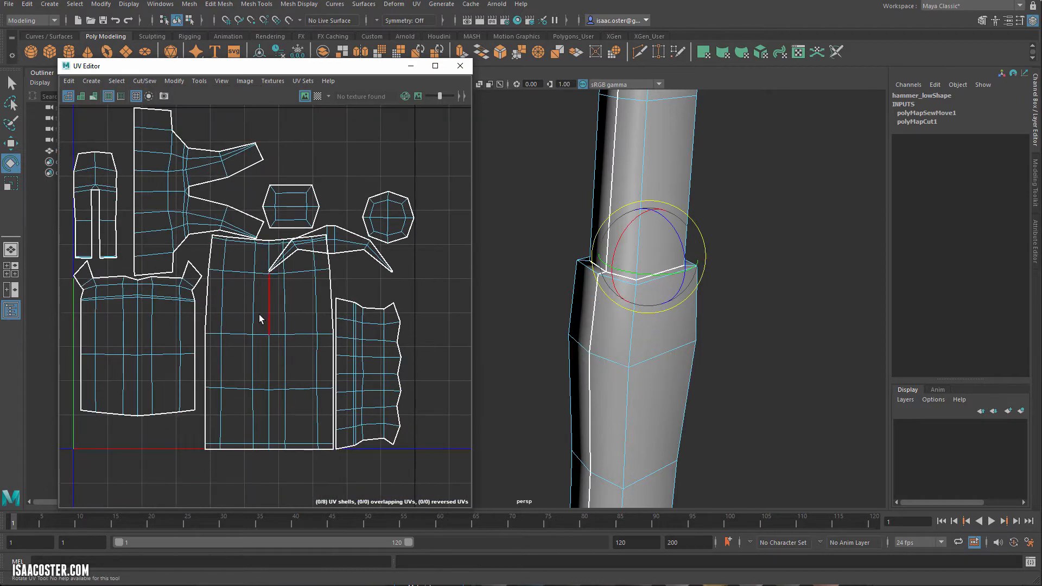
pyautogui.click(255, 333)
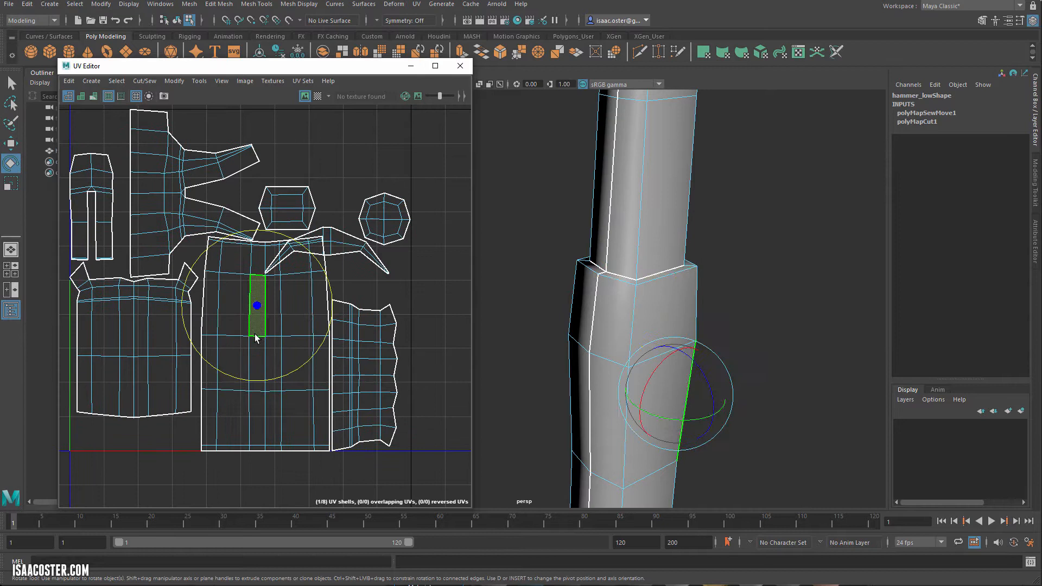
pyautogui.doubleClick(311, 298)
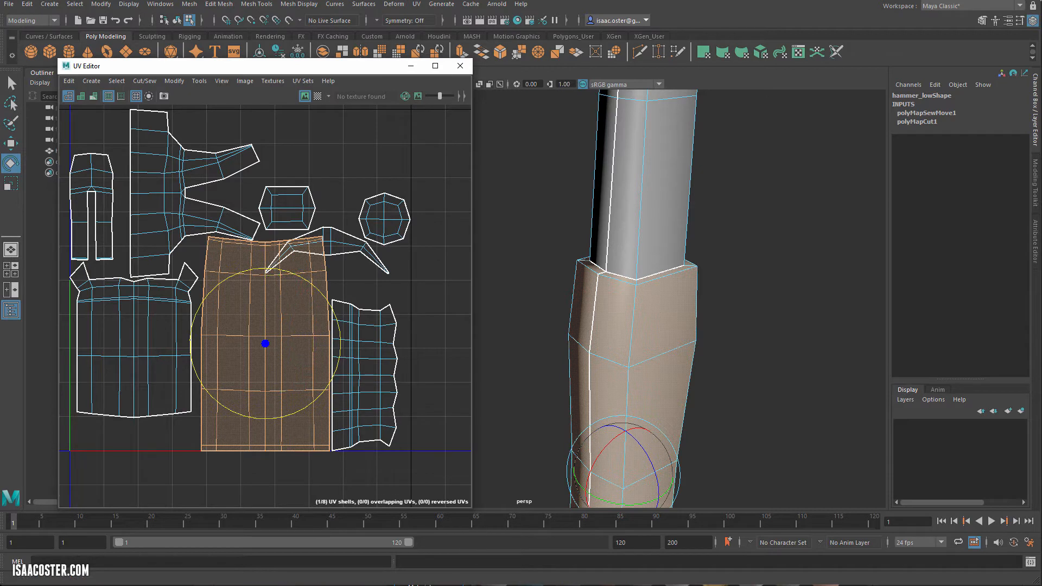
# - Switch to Substance Painter, set the Circles fill to UV projection, and check the dots and seam around the grip
pyautogui.hotkey('alt', 'Tab')
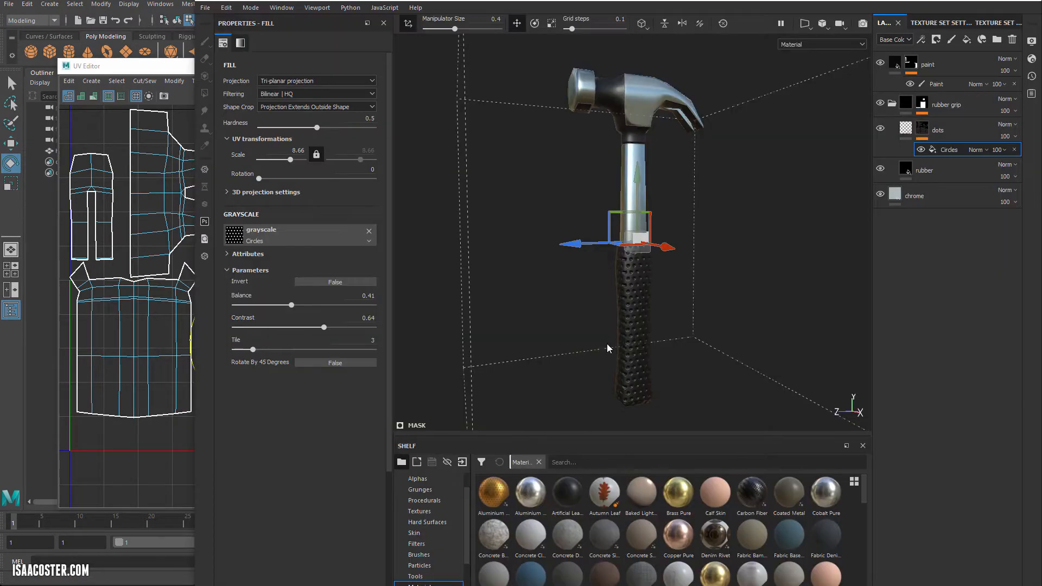
pyautogui.scroll(5, 608, 347)
pyautogui.click(271, 82)
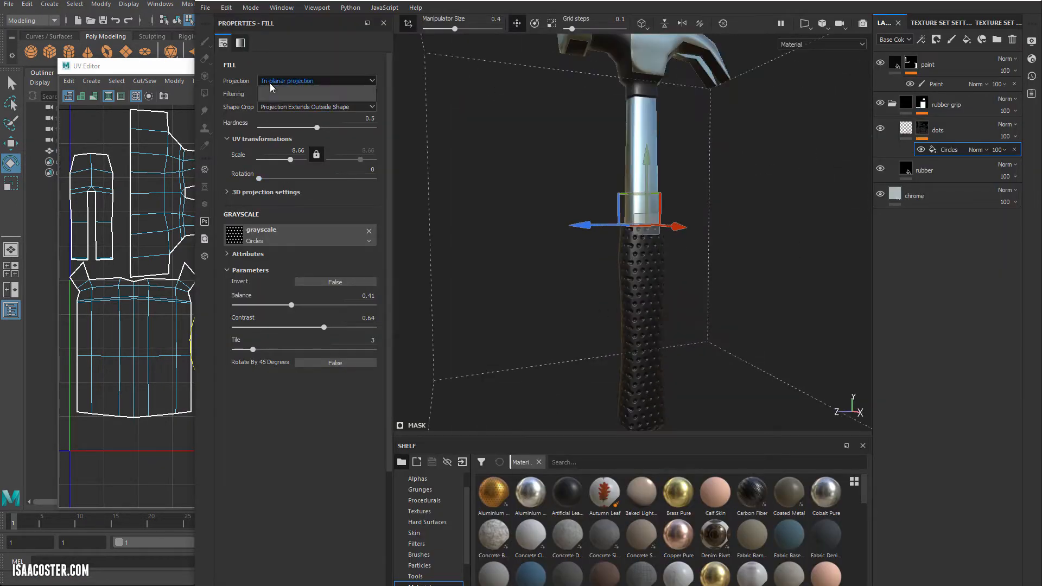
pyautogui.click(287, 96)
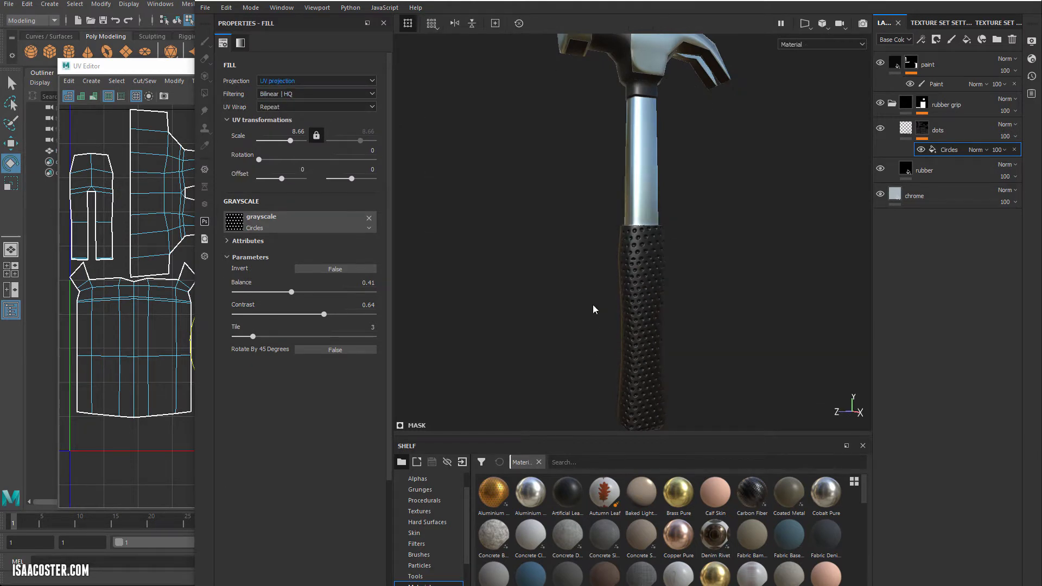
pyautogui.keyDown('alt'); pyautogui.moveTo(586, 304); pyautogui.dragTo(600, 302); pyautogui.keyUp('alt')
pyautogui.keyDown('alt'); pyautogui.moveTo(601, 303); pyautogui.dragTo(698, 304, button='right'); pyautogui.keyUp('alt')
pyautogui.keyDown('alt'); pyautogui.moveTo(699, 305); pyautogui.dragTo(823, 301); pyautogui.keyUp('alt')
pyautogui.keyDown('alt'); pyautogui.moveTo(625, 252); pyautogui.dragTo(814, 291, button='right'); pyautogui.keyUp('alt')
pyautogui.keyDown('alt'); pyautogui.moveTo(814, 291); pyautogui.dragTo(847, 293); pyautogui.keyUp('alt')
pyautogui.keyDown('alt'); pyautogui.moveTo(628, 260); pyautogui.dragTo(684, 262); pyautogui.keyUp('alt')
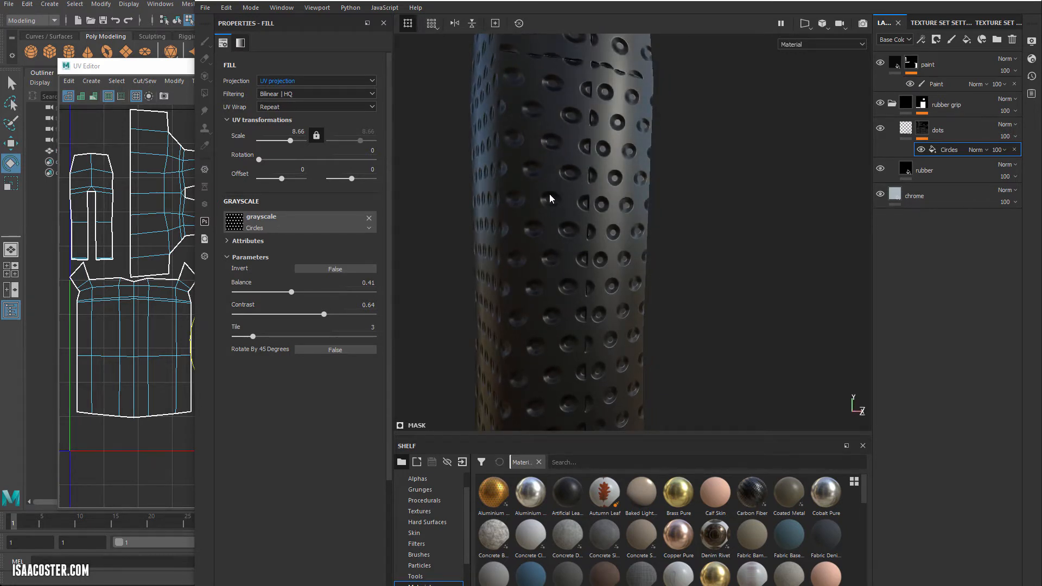
# - Examine the dot pattern farther down the grip and along its seam from several angles
pyautogui.keyDown('alt'); pyautogui.moveTo(614, 404); pyautogui.dragTo(609, 139, button='middle'); pyautogui.keyUp('alt')
pyautogui.keyDown('alt'); pyautogui.moveTo(609, 140); pyautogui.dragTo(568, 163); pyautogui.keyUp('alt')
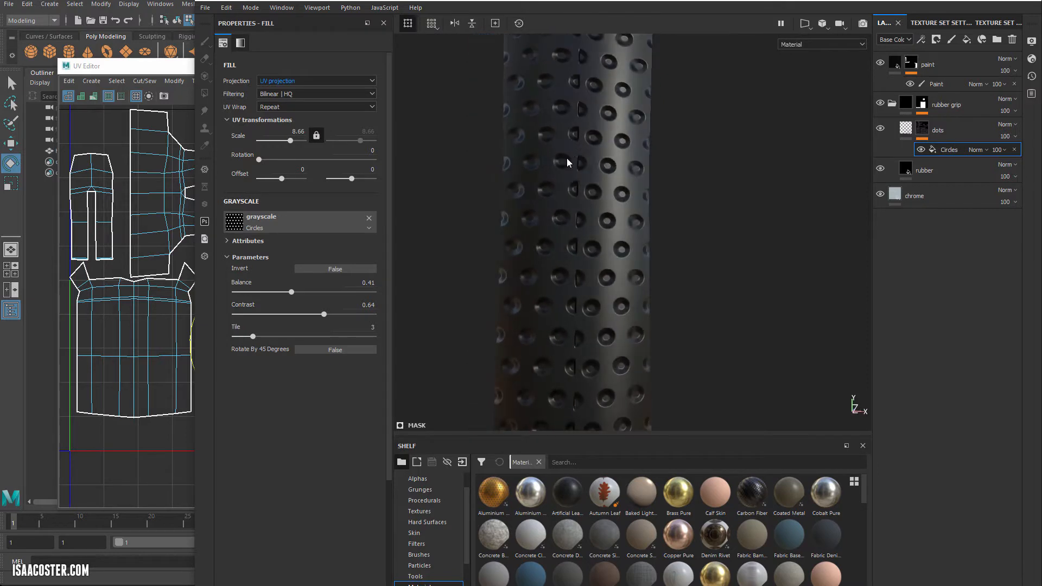
pyautogui.keyDown('alt'); pyautogui.moveTo(577, 252); pyautogui.dragTo(570, 141, button='middle'); pyautogui.keyUp('alt')
pyautogui.keyDown('alt'); pyautogui.moveTo(547, 239); pyautogui.dragTo(687, 293); pyautogui.keyUp('alt')
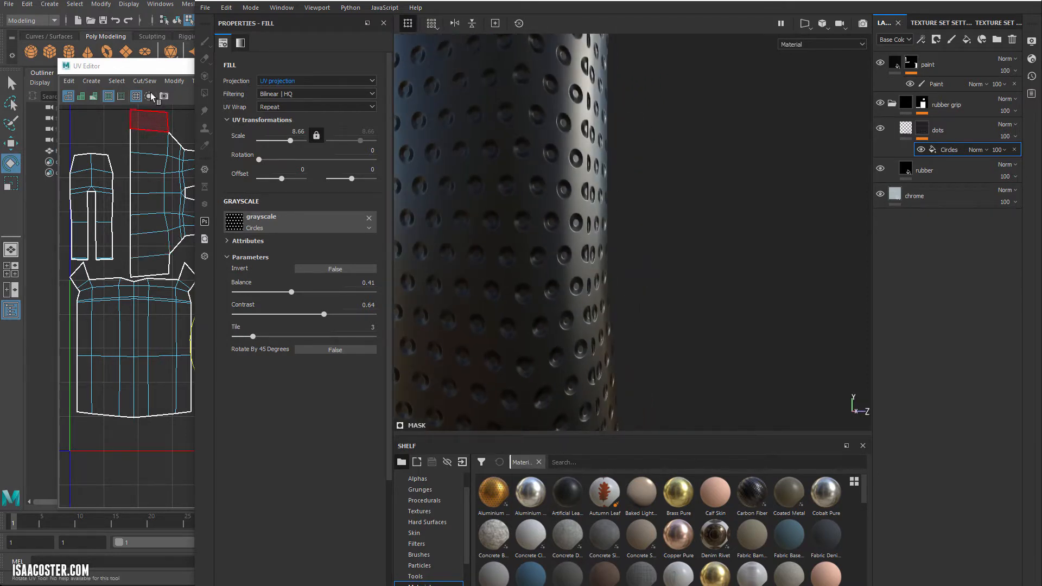
# - Switch to Maya's UV Editor and bring up the unfolding tools of the UV Toolkit
pyautogui.click(156, 68)
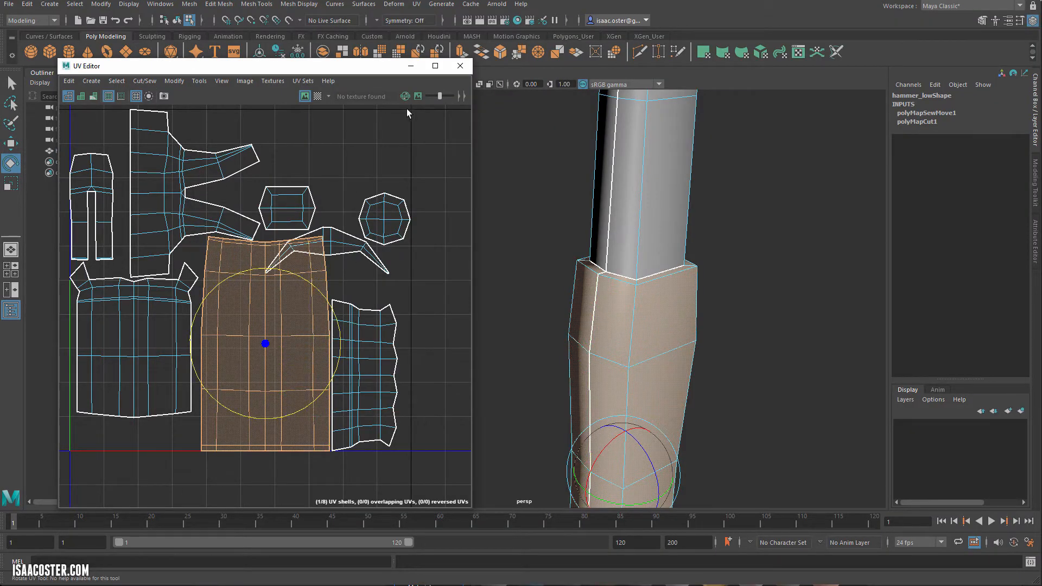
pyautogui.click(271, 79)
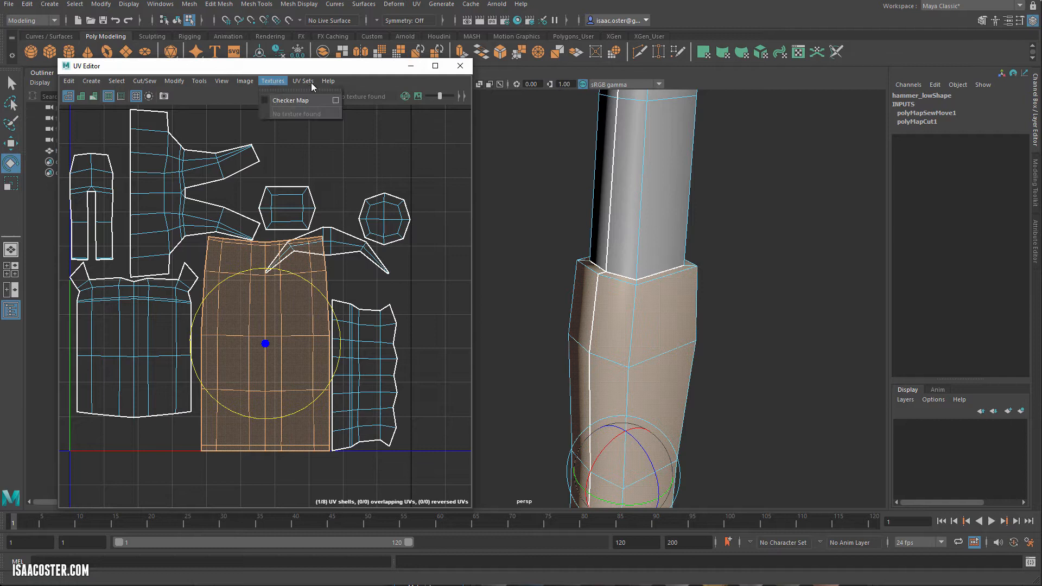
pyautogui.click(205, 94)
pyautogui.click(199, 80)
pyautogui.click(211, 100)
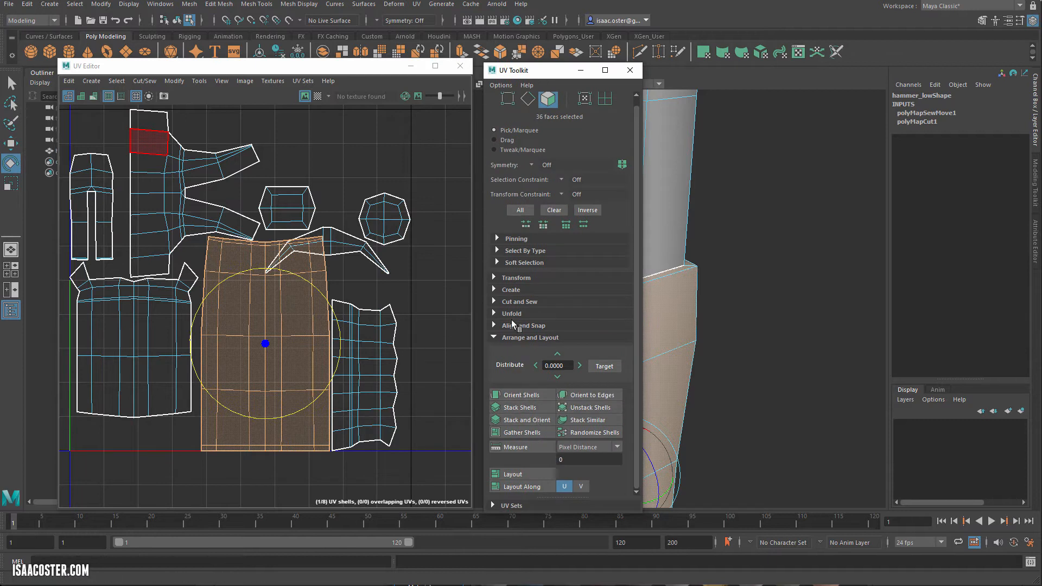
pyautogui.click(493, 314)
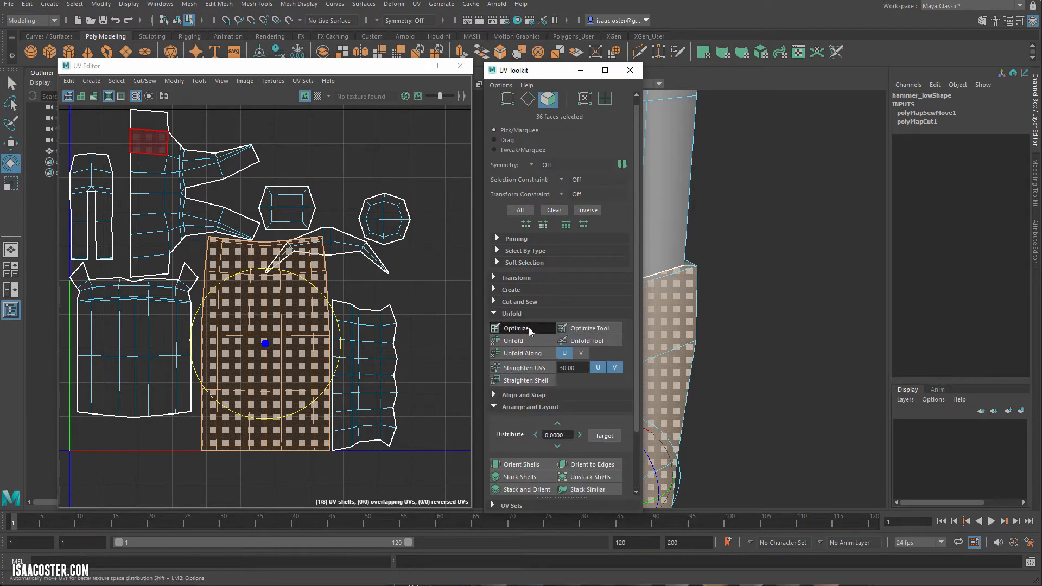
# - Relax the selected grip shell's UVs by optimizing, unfolding, and optimizing them again
pyautogui.click(529, 330)
pyautogui.click(529, 329)
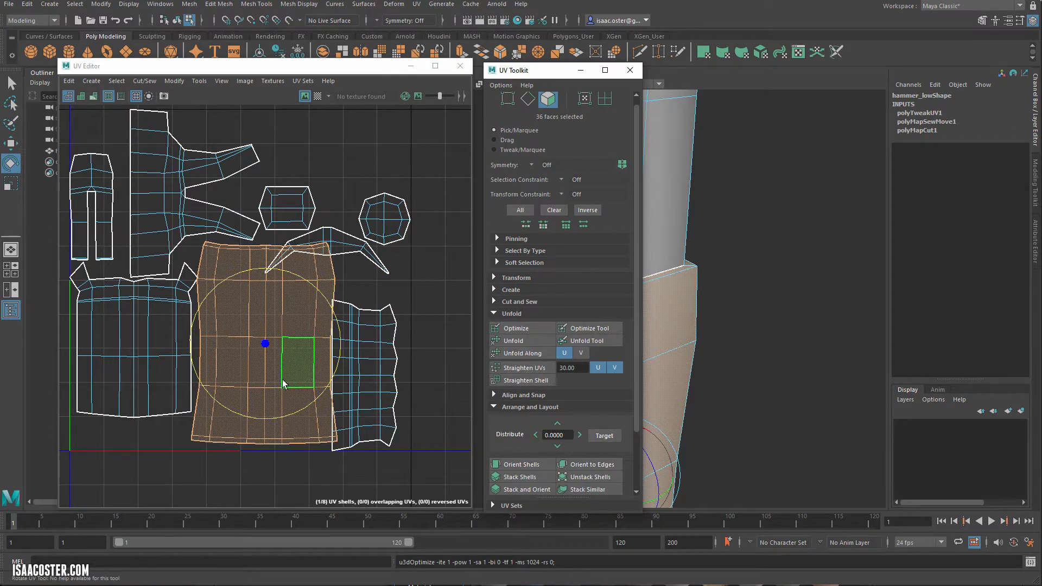
pyautogui.click(521, 342)
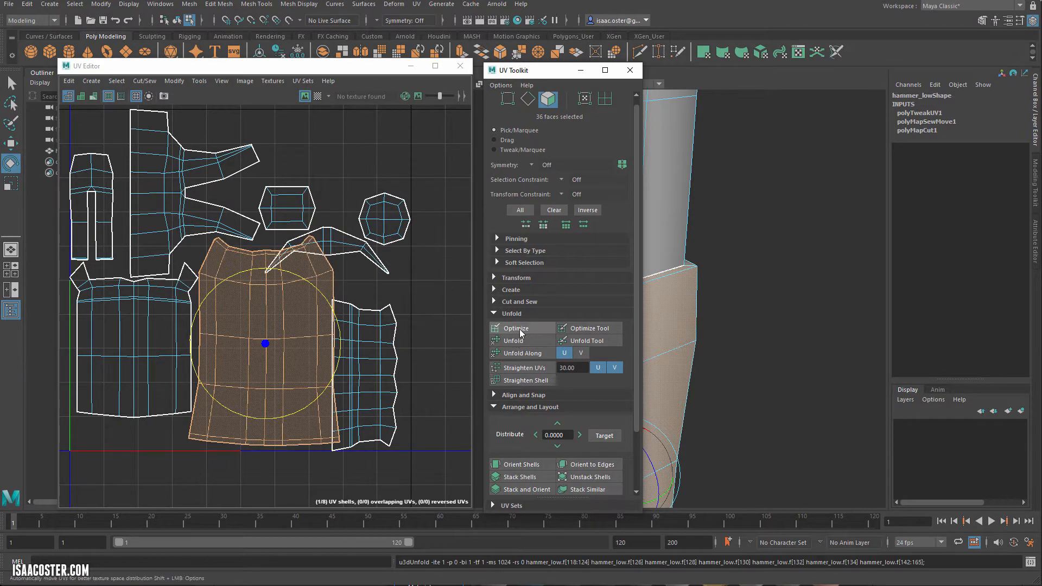
pyautogui.click(518, 329)
pyautogui.click(518, 329)
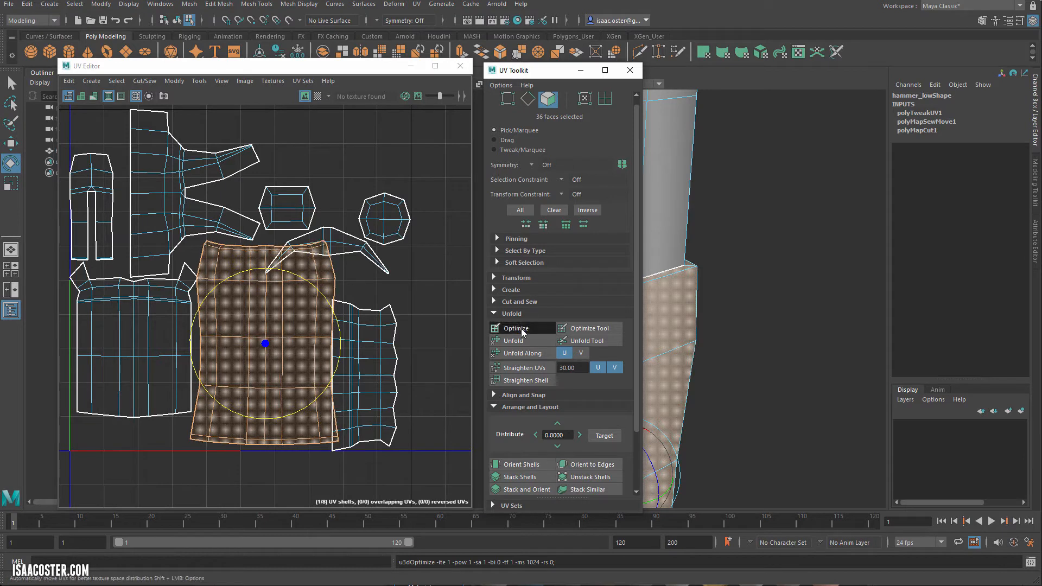
pyautogui.click(518, 328)
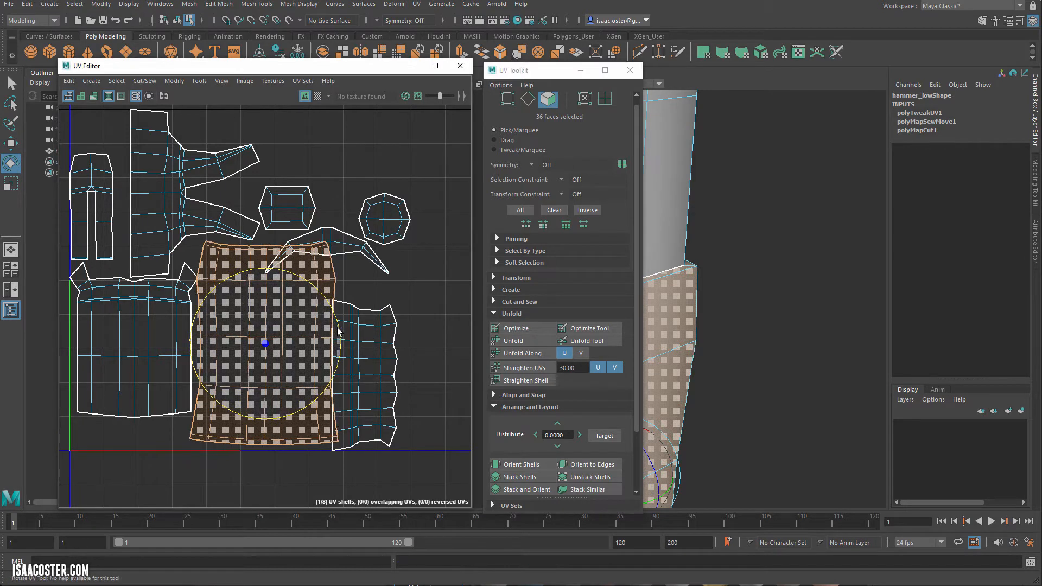
pyautogui.moveTo(338, 328); pyautogui.dragTo(339, 329)
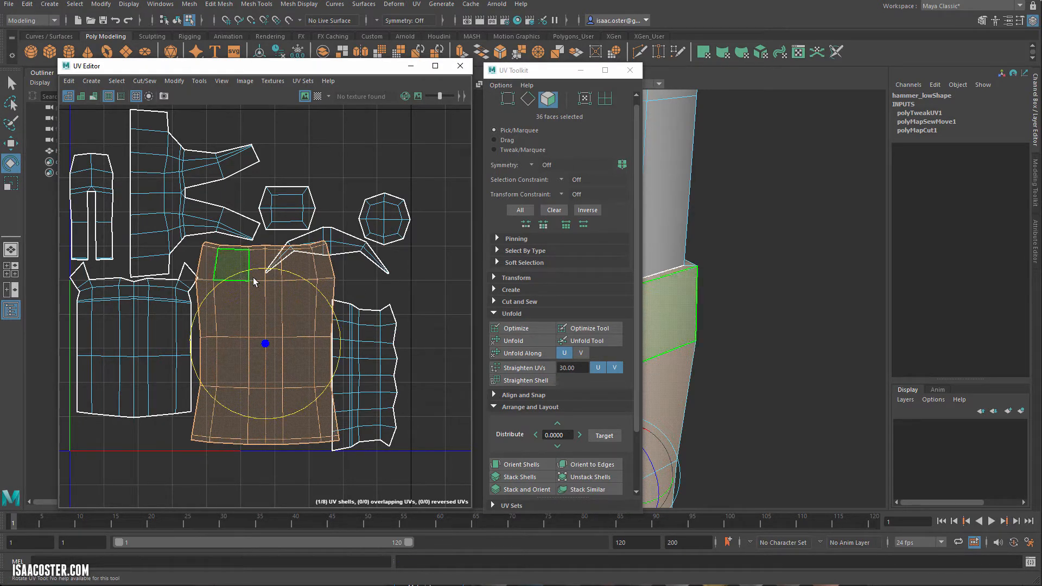
# - Return to object selection on the hammer and lay out all its UV shells within the UV tile
pyautogui.scroll(-1, 320, 186)
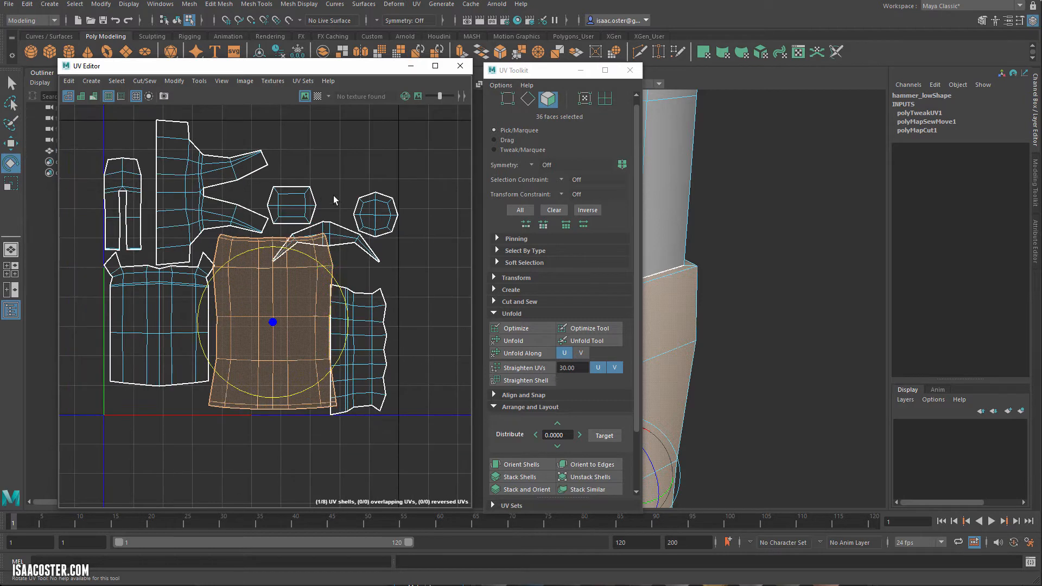
pyautogui.press('F8')
pyautogui.scroll(-3, 522, 438)
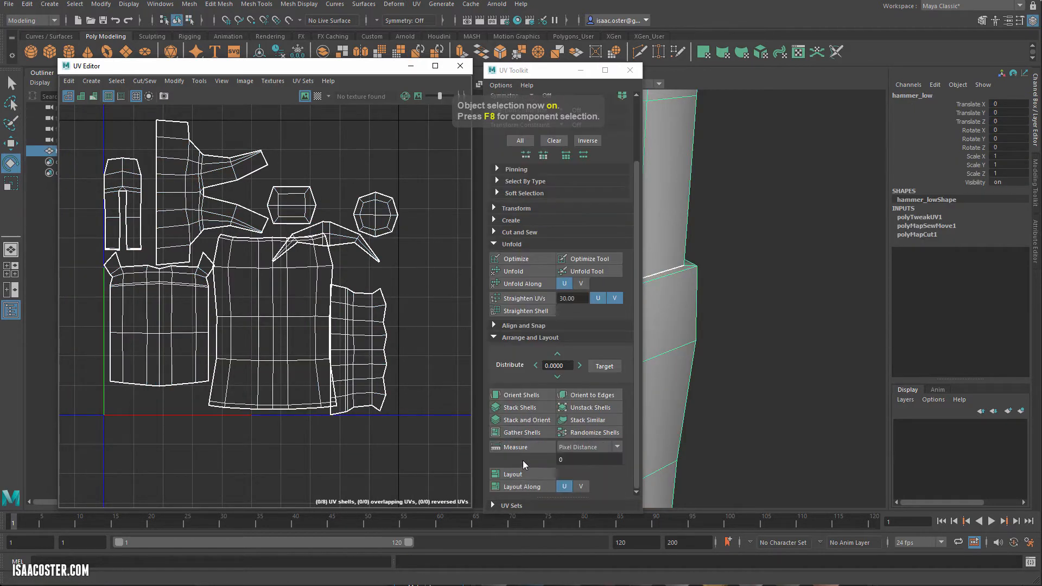
pyautogui.click(519, 475)
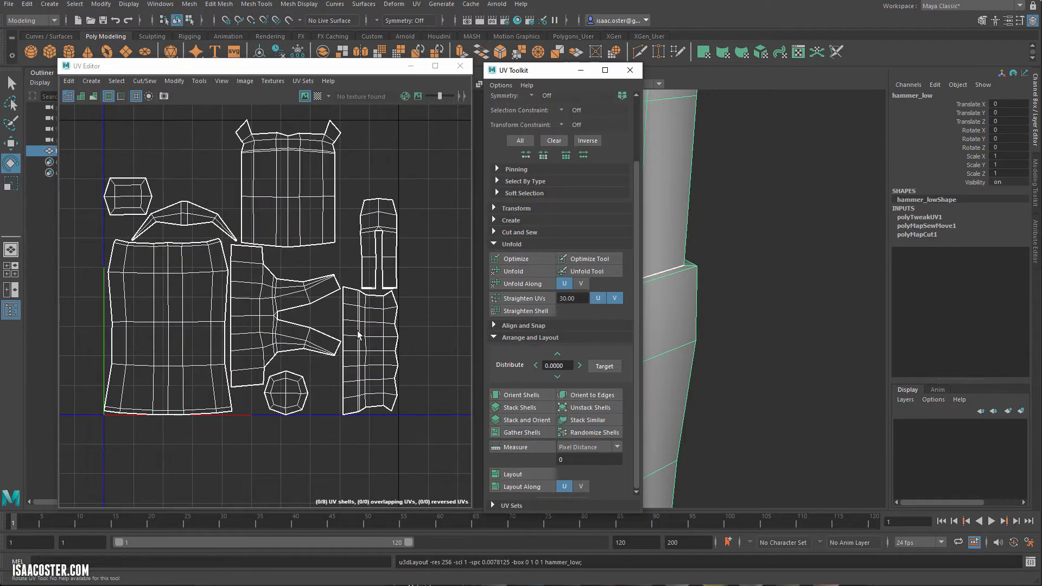
pyautogui.scroll(3, 367, 296)
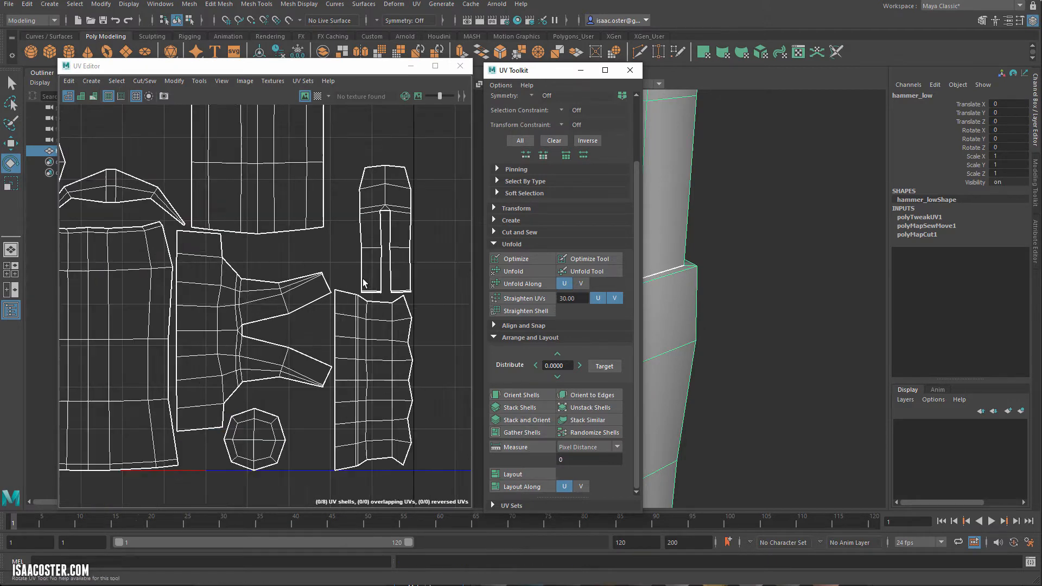
pyautogui.scroll(-5, 282, 294)
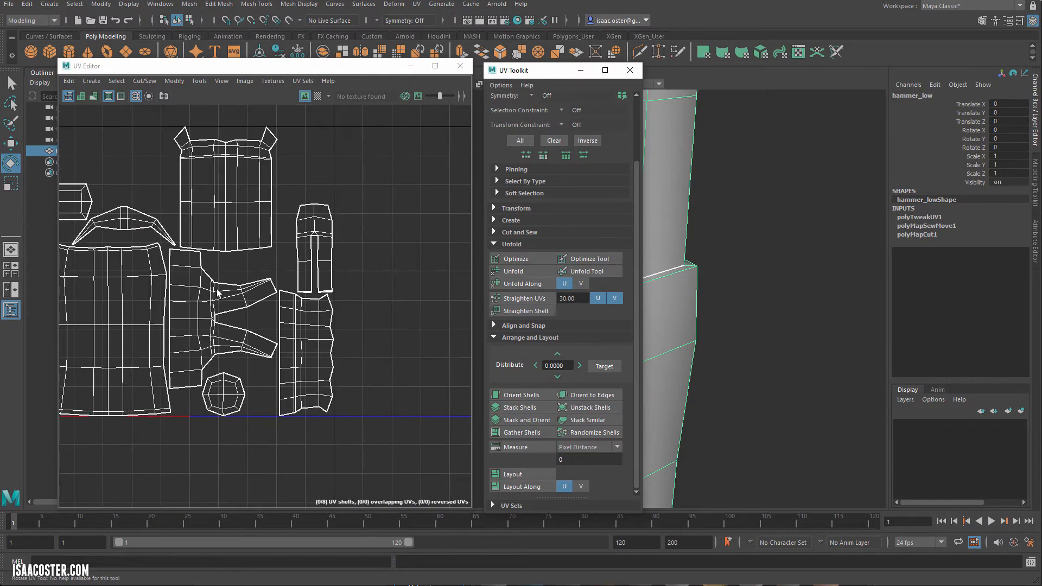
pyautogui.keyDown('alt'); pyautogui.moveTo(237, 266); pyautogui.dragTo(315, 309, button='middle'); pyautogui.keyUp('alt')
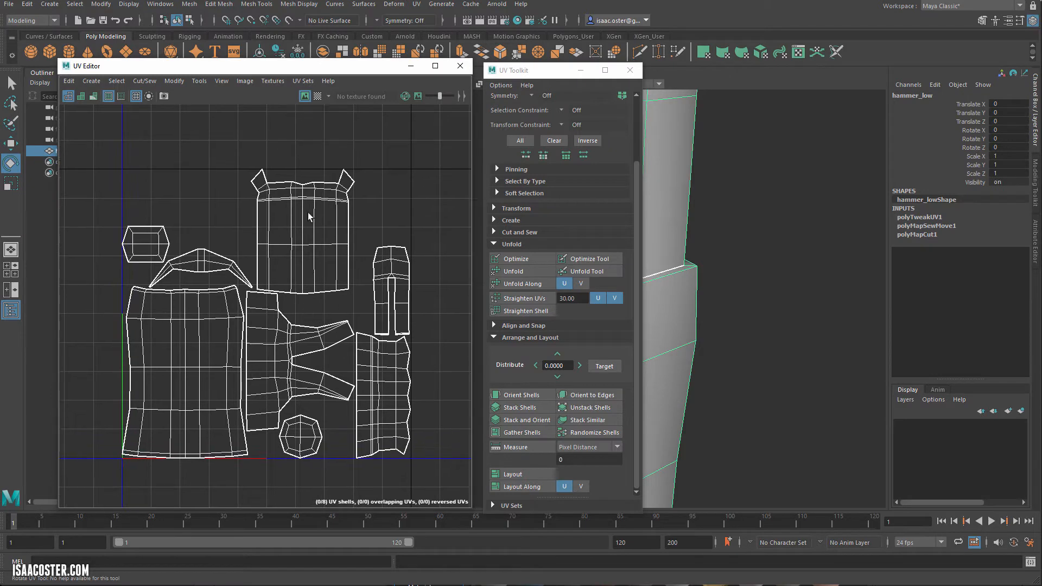
# - Examine the whole hammer mesh and its UV seam edges in the perspective view
pyautogui.keyDown('alt'); pyautogui.moveTo(794, 309); pyautogui.dragTo(835, 295); pyautogui.keyUp('alt')
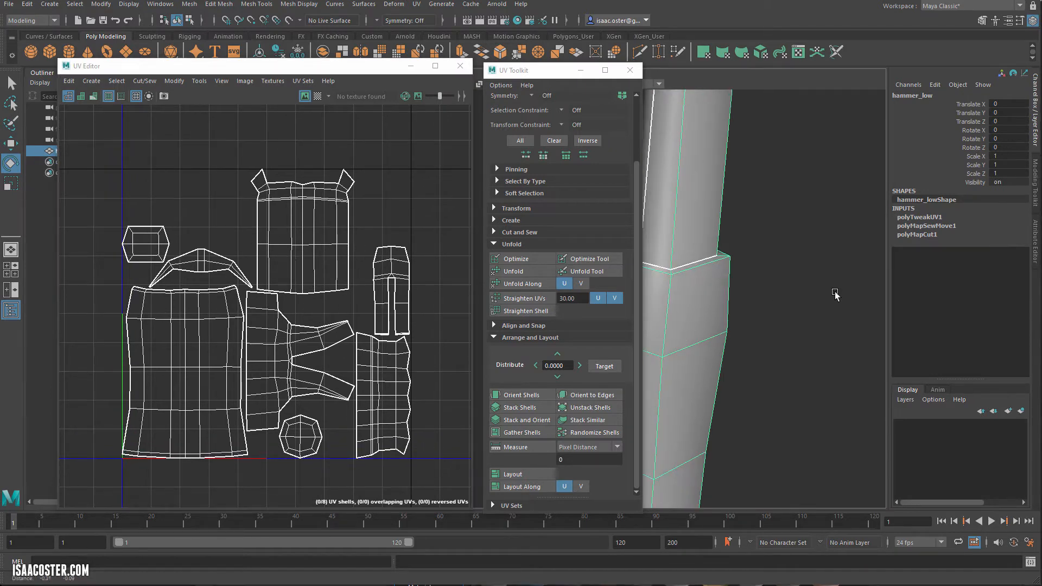
pyautogui.keyDown('alt'); pyautogui.moveTo(835, 295); pyautogui.dragTo(611, 253, button='right'); pyautogui.keyUp('alt')
pyautogui.keyDown('alt'); pyautogui.moveTo(648, 233); pyautogui.dragTo(748, 181, button='middle'); pyautogui.keyUp('alt')
pyautogui.moveTo(549, 70); pyautogui.dragTo(430, 58)
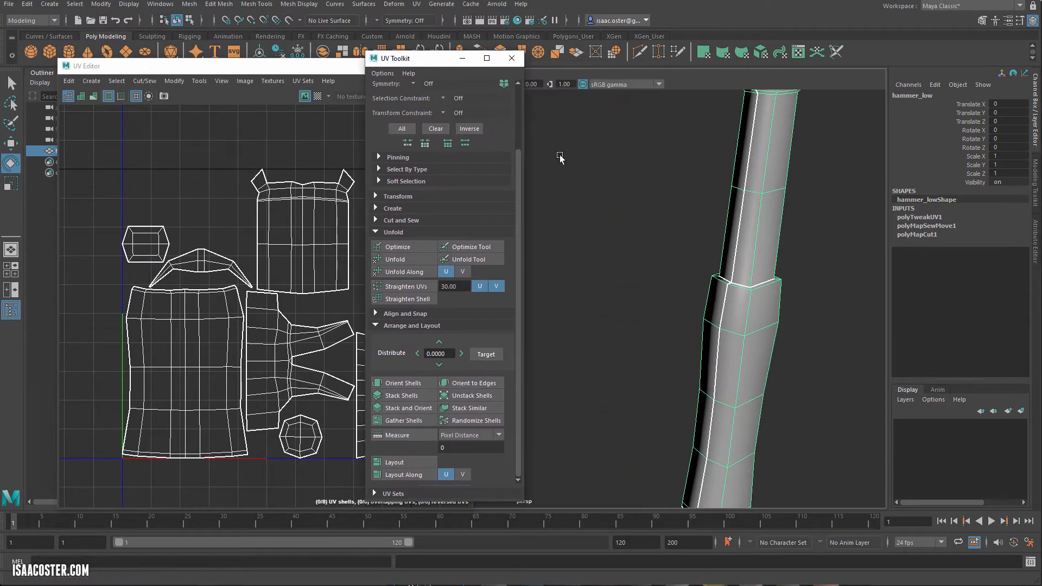
pyautogui.press('f')
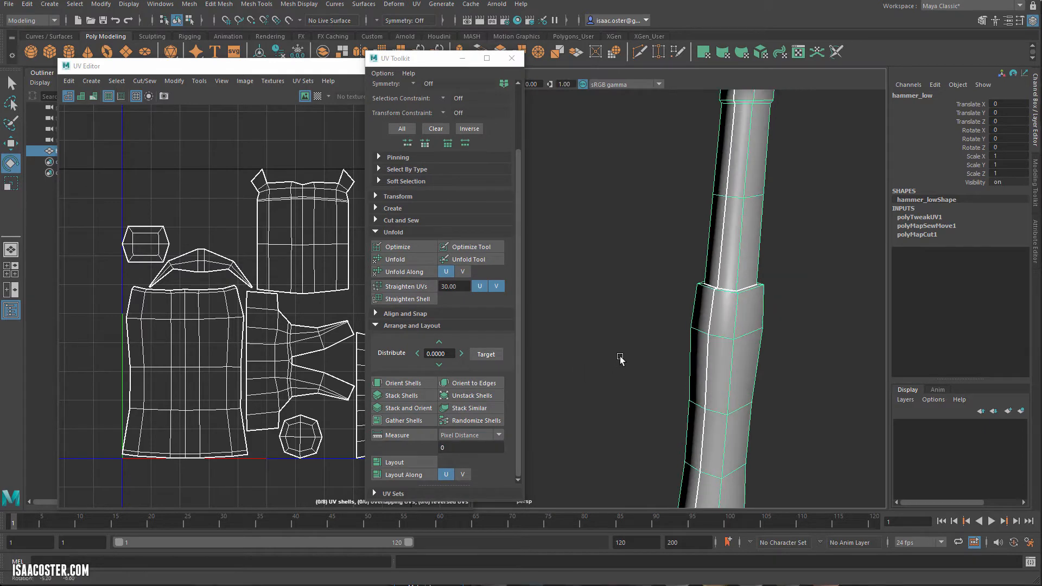
pyautogui.keyDown('alt'); pyautogui.moveTo(574, 295); pyautogui.dragTo(649, 308); pyautogui.keyUp('alt')
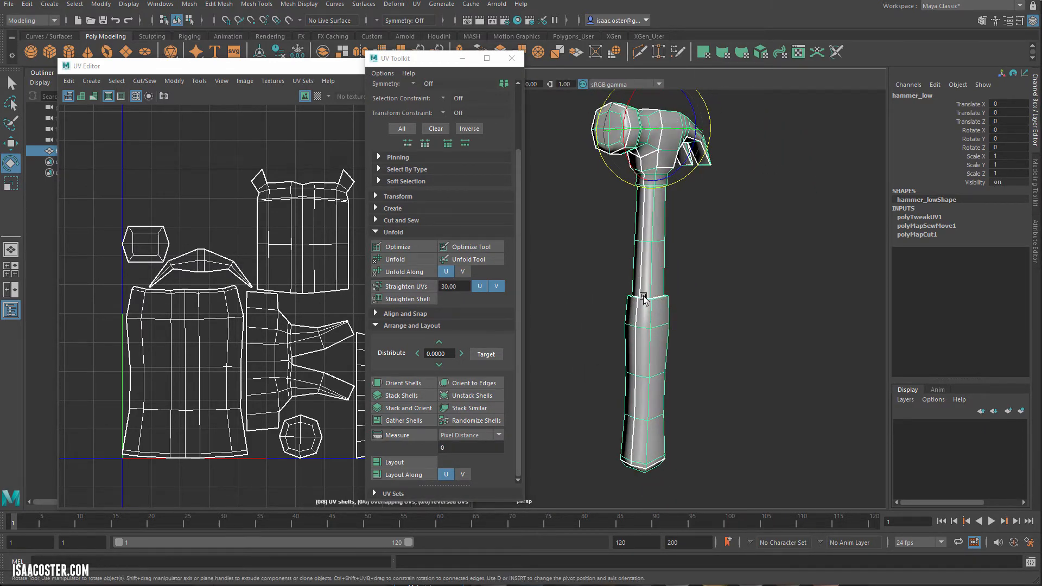
pyautogui.keyDown('alt'); pyautogui.moveTo(629, 465); pyautogui.dragTo(690, 223); pyautogui.keyUp('alt')
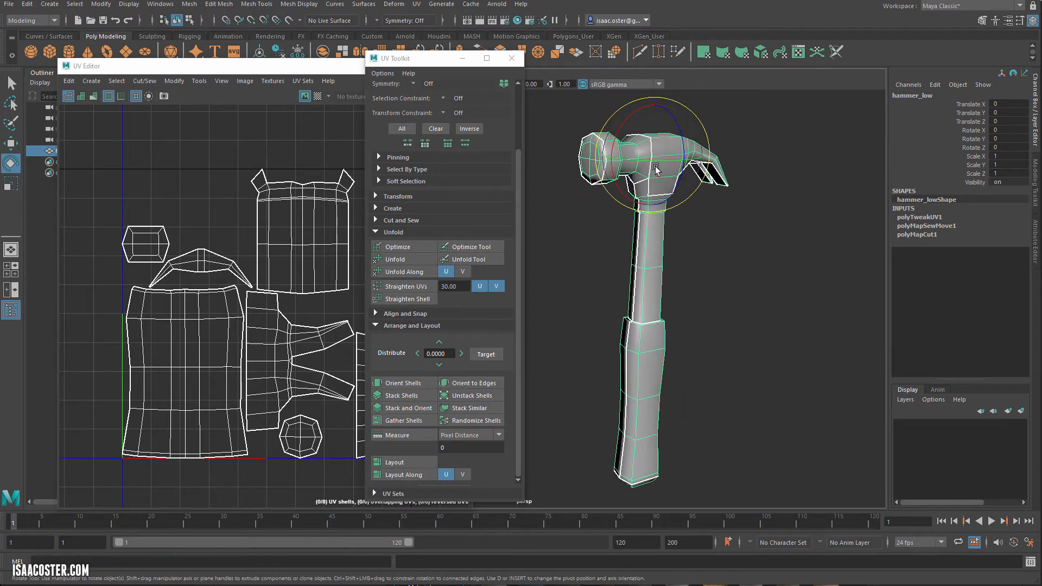
pyautogui.keyDown('alt'); pyautogui.moveTo(654, 187); pyautogui.dragTo(654, 215); pyautogui.keyUp('alt')
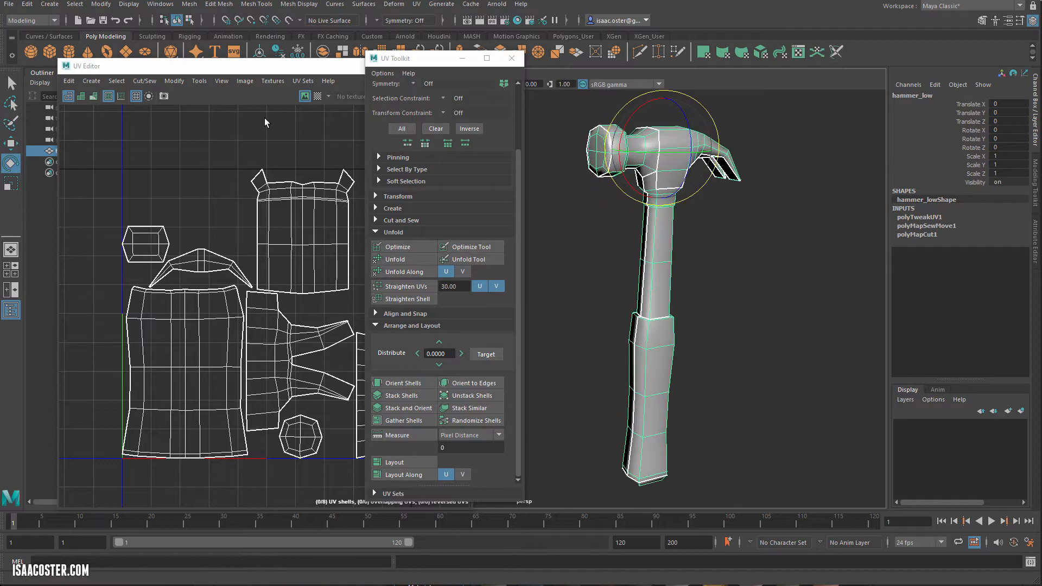
# - Export the selected hammer mesh as hammer_low_01.fbx in the hammer folder
pyautogui.click(5, 5)
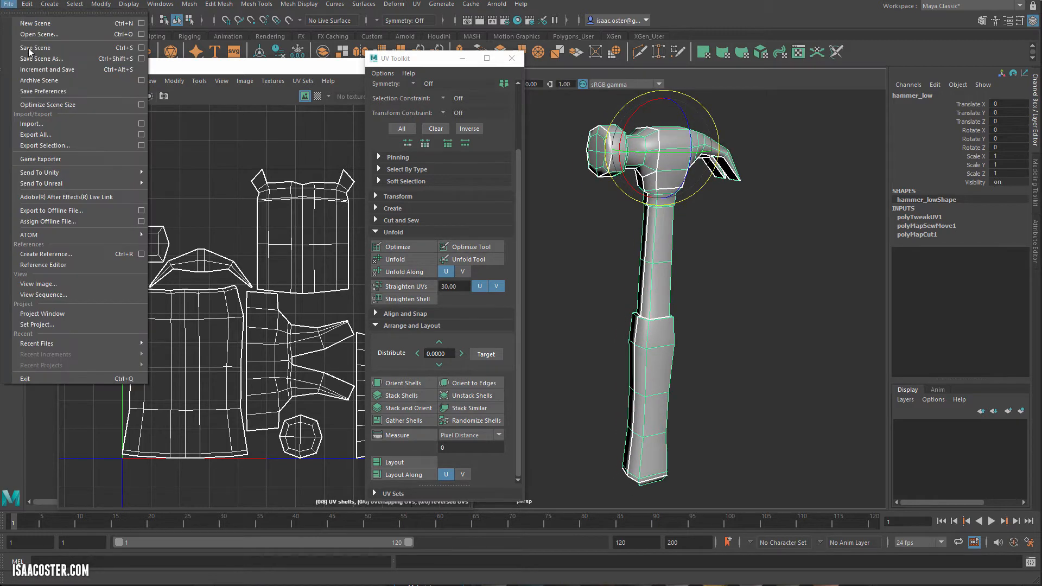
pyautogui.click(61, 147)
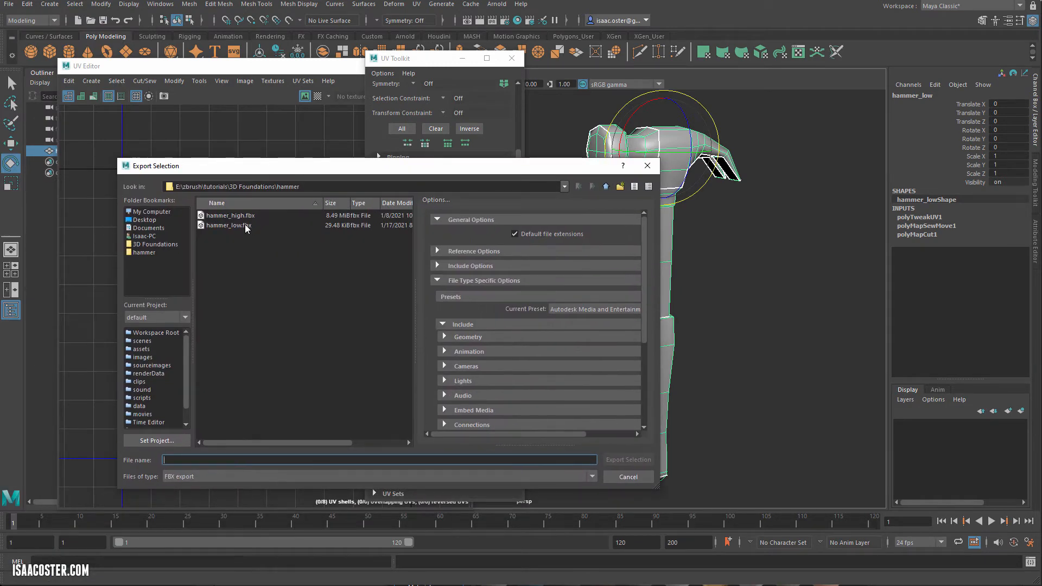
pyautogui.click(244, 225)
pyautogui.click(242, 459)
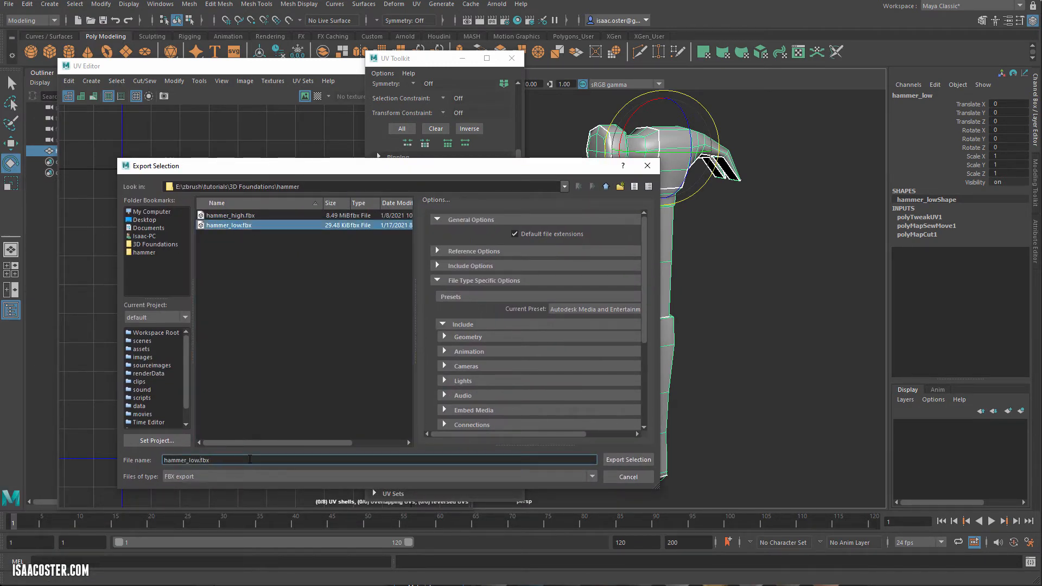
pyautogui.write('_01')
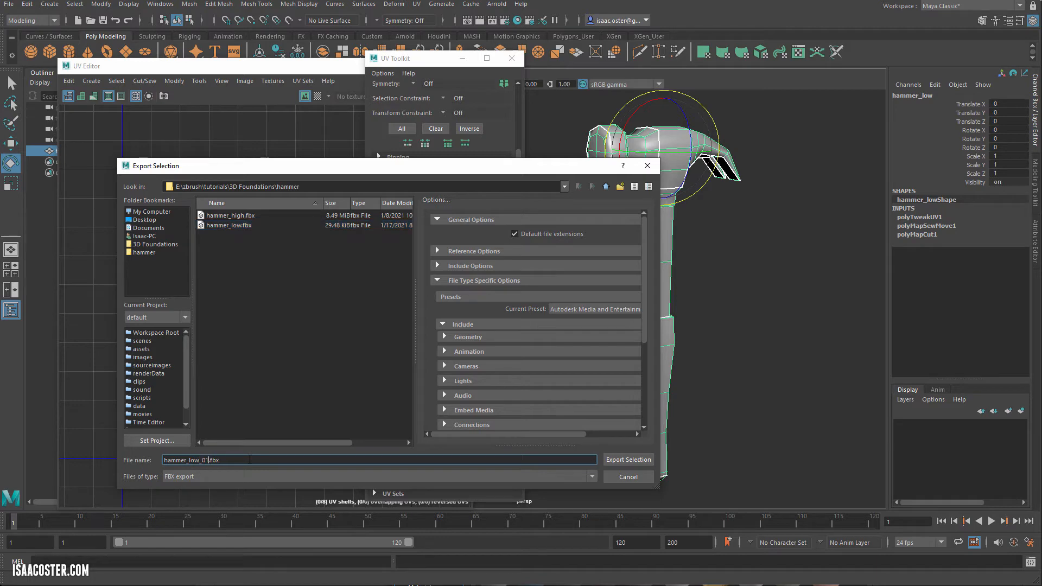
pyautogui.press('Return')
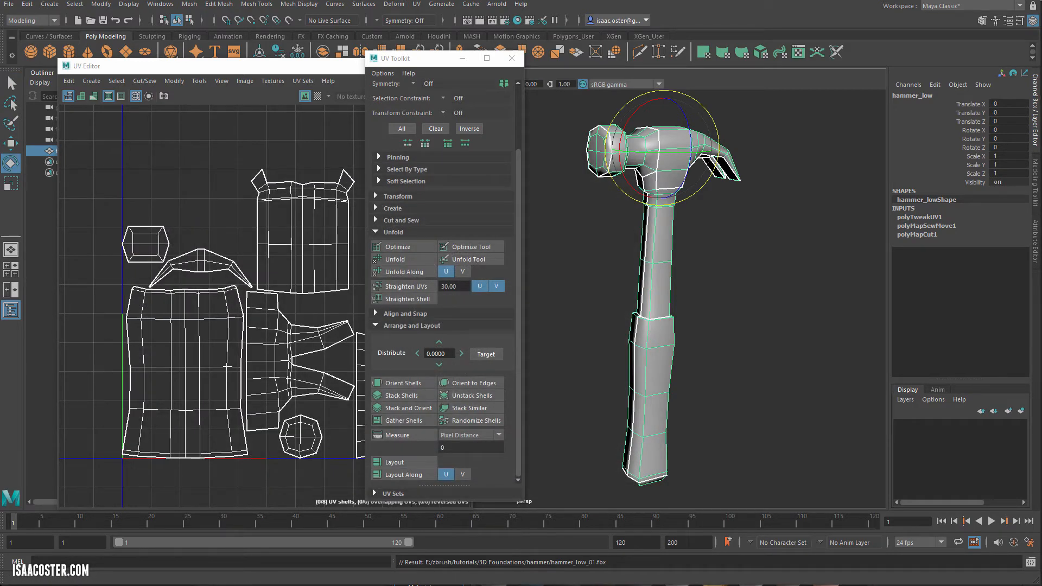
# - Switch to Substance Painter and inspect the whole textured hammer from head to grip
pyautogui.hotkey('alt', 'Tab')
pyautogui.scroll(2, 608, 269)
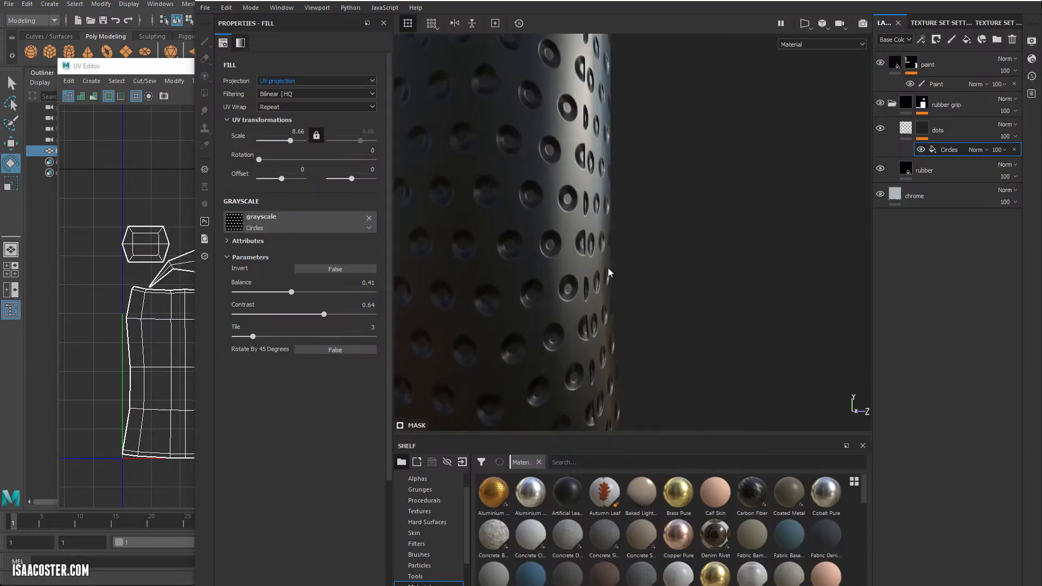
pyautogui.scroll(-5, 608, 266)
pyautogui.scroll(-5, 607, 258)
pyautogui.keyDown('alt'); pyautogui.moveTo(608, 257); pyautogui.dragTo(484, 284); pyautogui.keyUp('alt')
pyautogui.keyDown('alt'); pyautogui.moveTo(485, 283); pyautogui.dragTo(652, 300, button='right'); pyautogui.keyUp('alt')
pyautogui.keyDown('alt'); pyautogui.moveTo(653, 299); pyautogui.dragTo(658, 261); pyautogui.keyUp('alt')
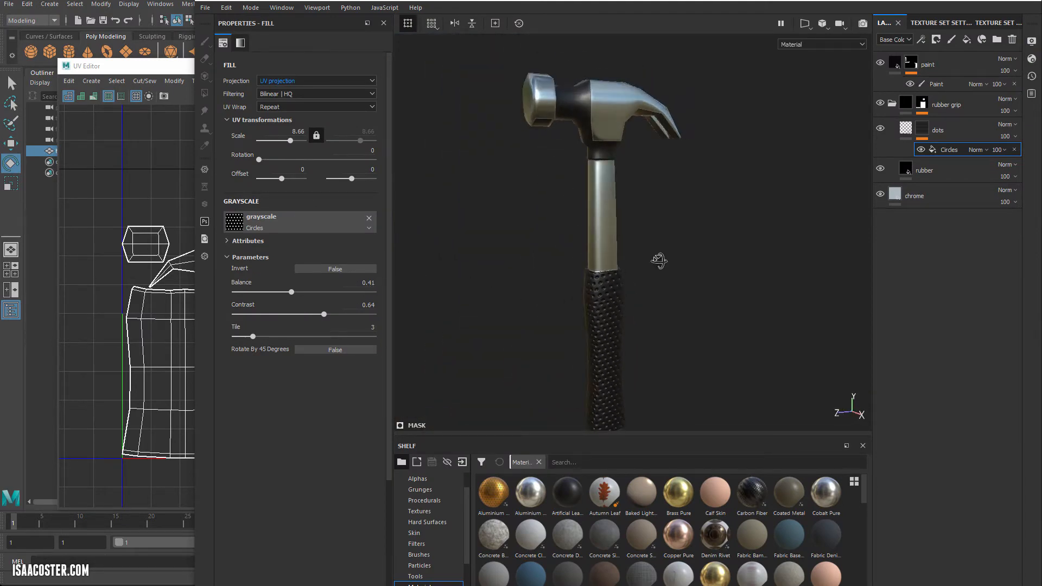
pyautogui.keyDown('alt'); pyautogui.moveTo(658, 261); pyautogui.dragTo(618, 264, button='right'); pyautogui.keyUp('alt')
pyautogui.keyDown('alt'); pyautogui.moveTo(617, 264); pyautogui.dragTo(622, 257, button='middle'); pyautogui.keyUp('alt')
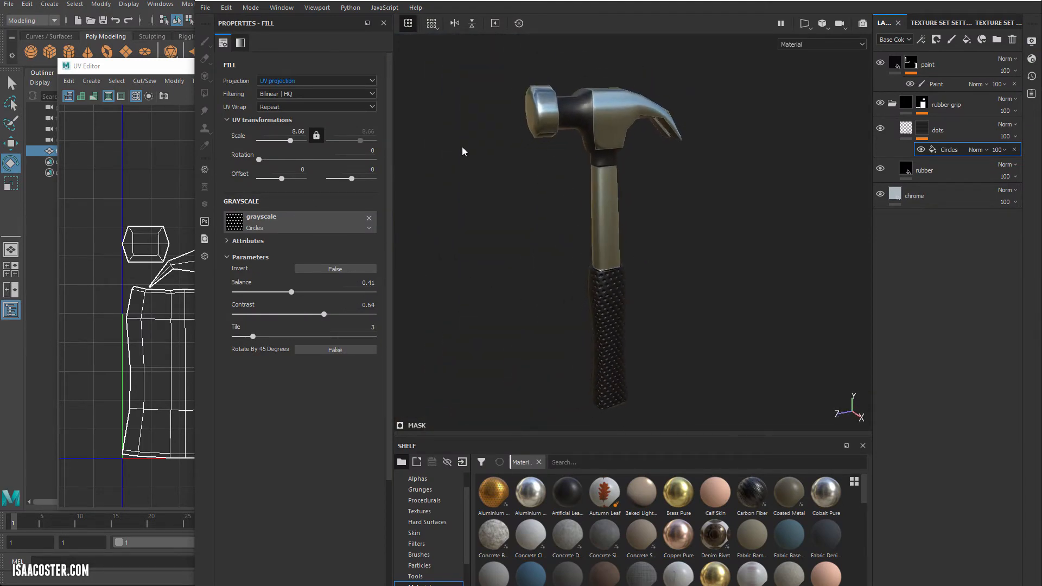
# - Replace the project's mesh with hammer_low_01.fbx from the hammer folder through the project configuration
pyautogui.click(226, 9)
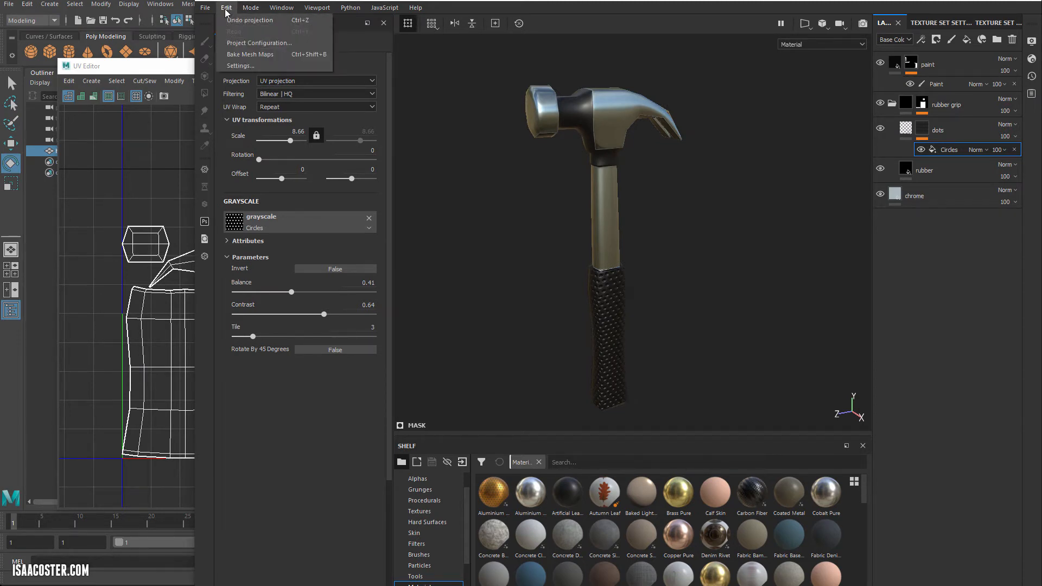
pyautogui.click(231, 42)
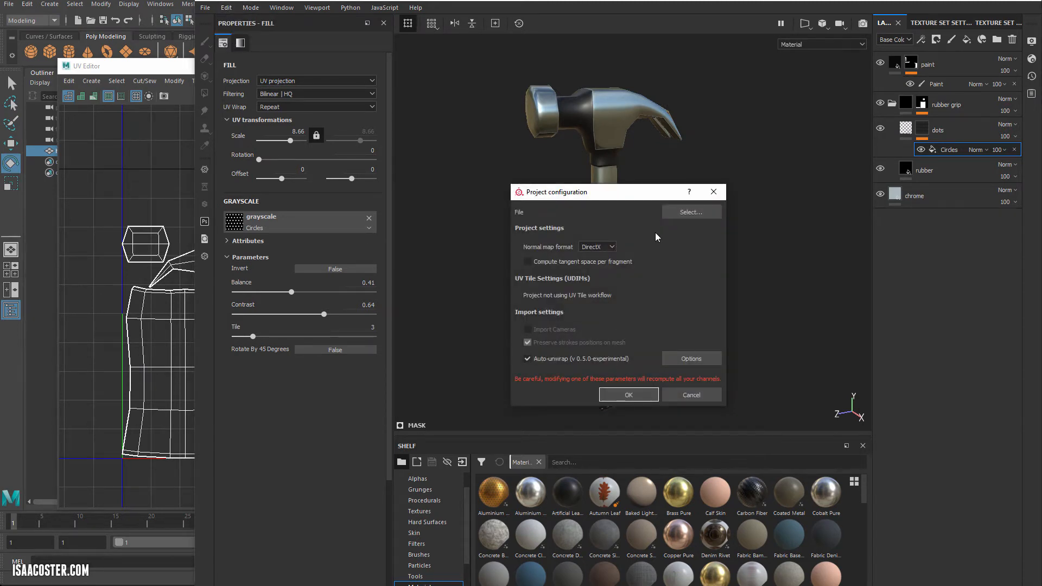
pyautogui.click(691, 211)
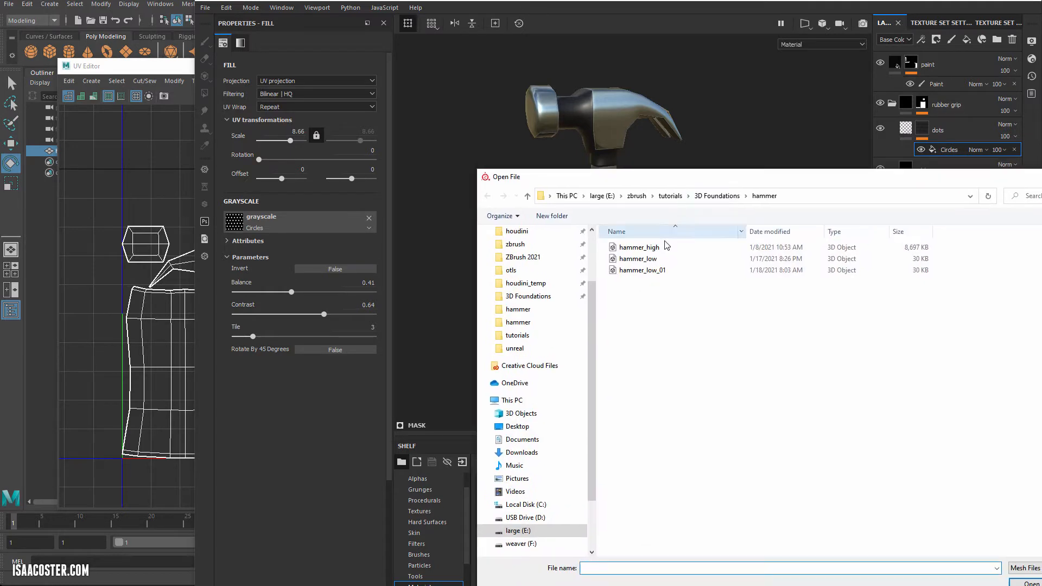
pyautogui.click(655, 271)
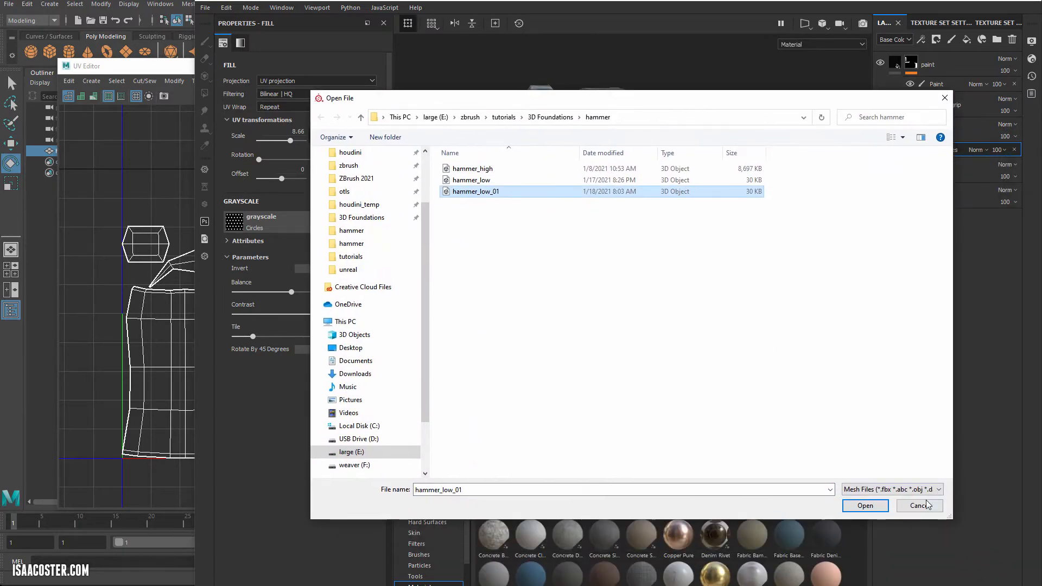
pyautogui.click(880, 507)
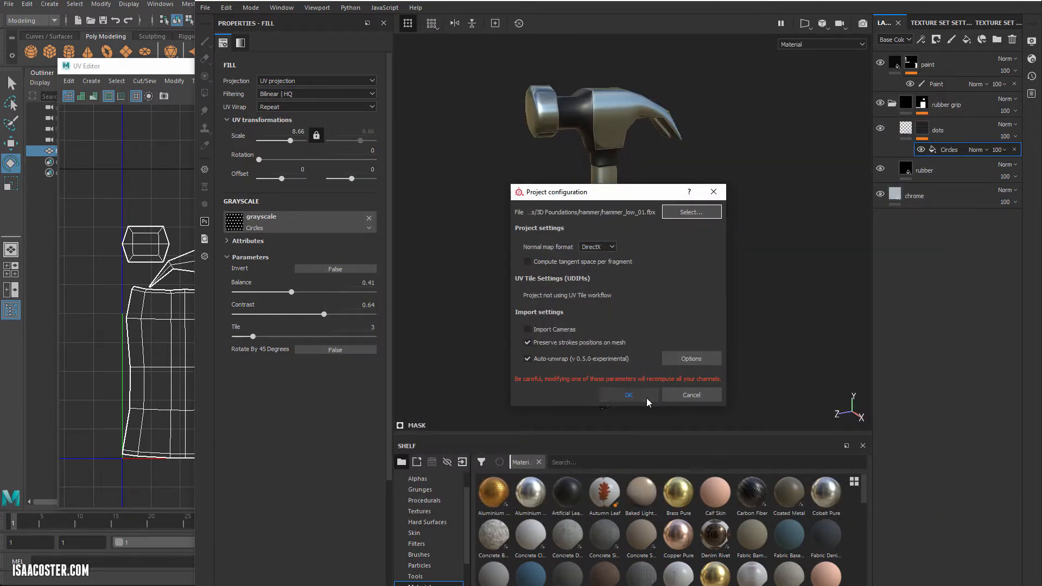
pyautogui.click(627, 395)
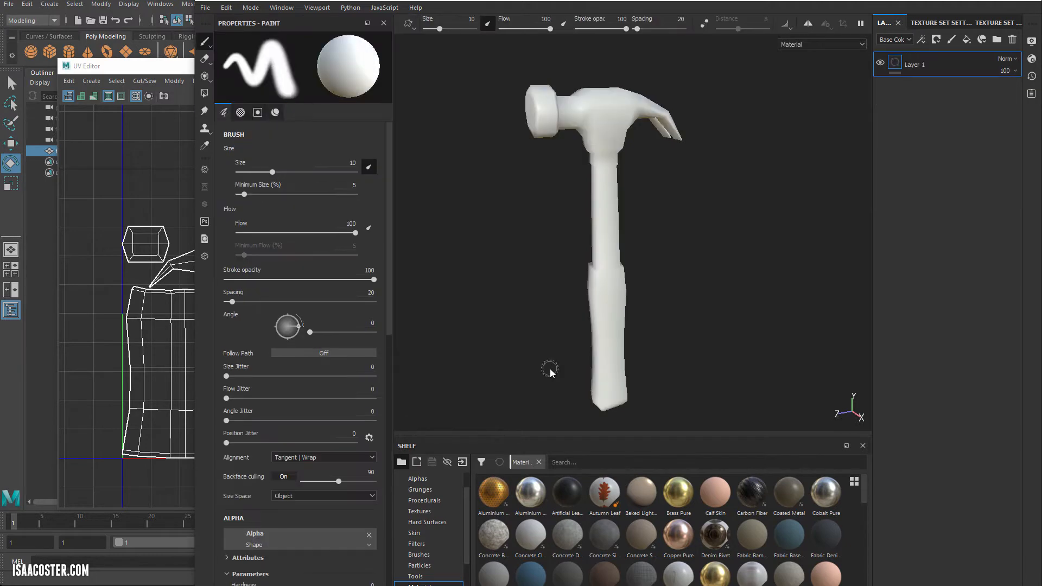
# - Reassign the disabled hammer_mat texture set to the mesh material hammer_mat1 and apply the reassignment
pyautogui.moveTo(551, 352)
pyautogui.keyDown('alt'); pyautogui.mouseDown()
pyautogui.moveTo(501, 336)
pyautogui.moveTo(580, 352)
pyautogui.mouseUp(); pyautogui.keyUp('alt')
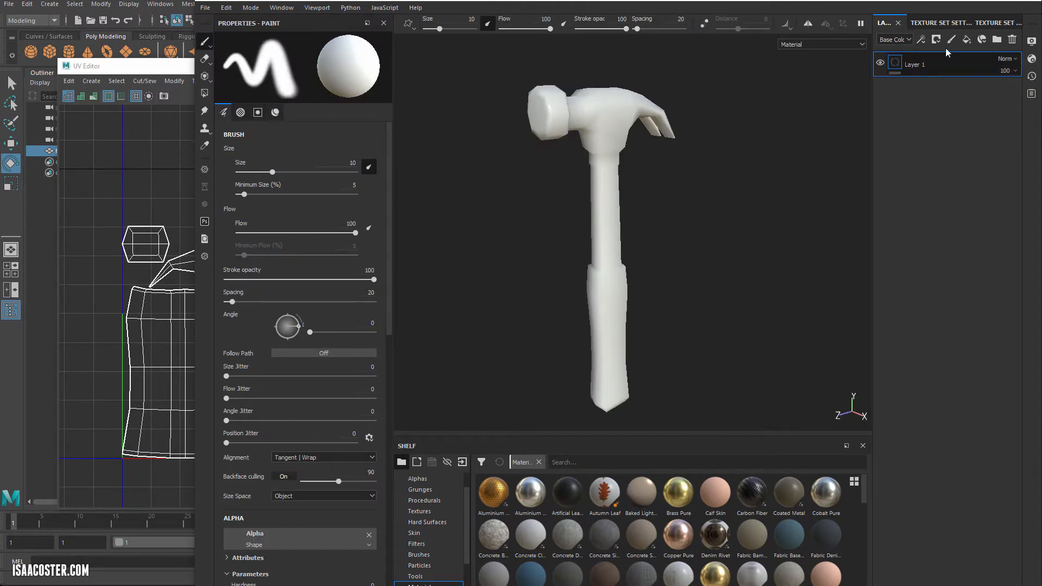
pyautogui.click(983, 22)
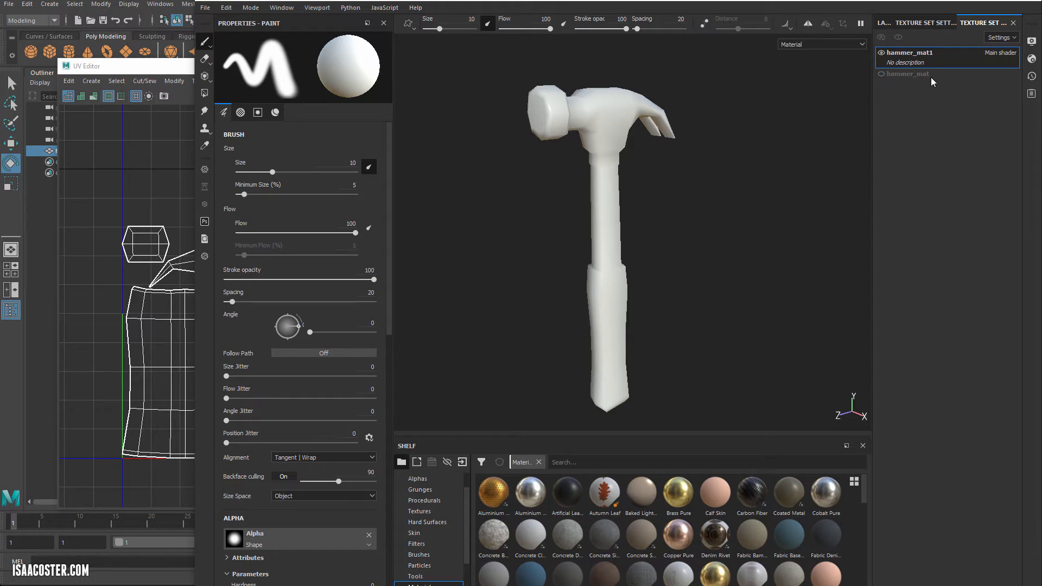
pyautogui.click(1002, 39)
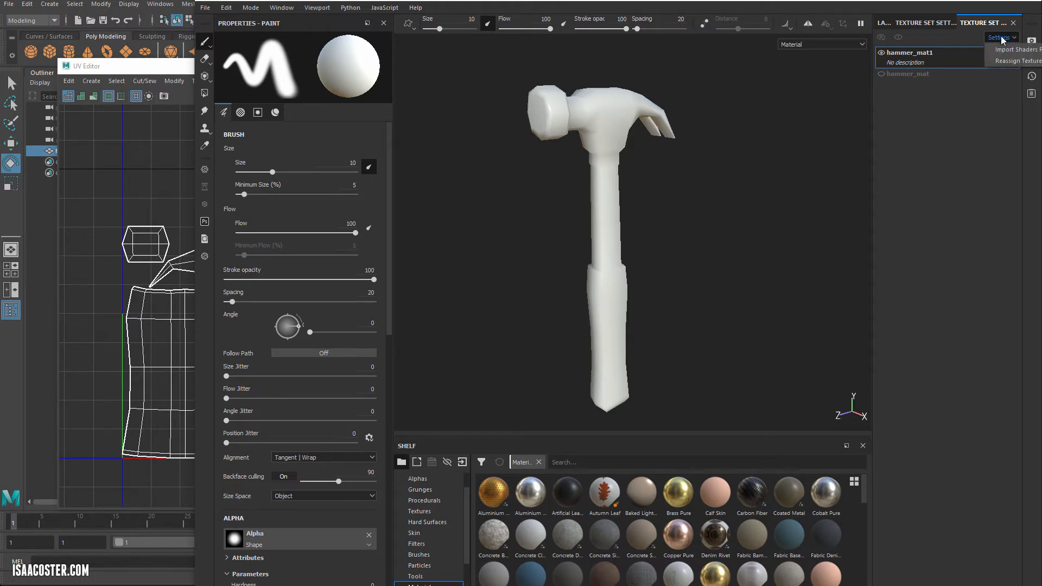
pyautogui.click(1019, 62)
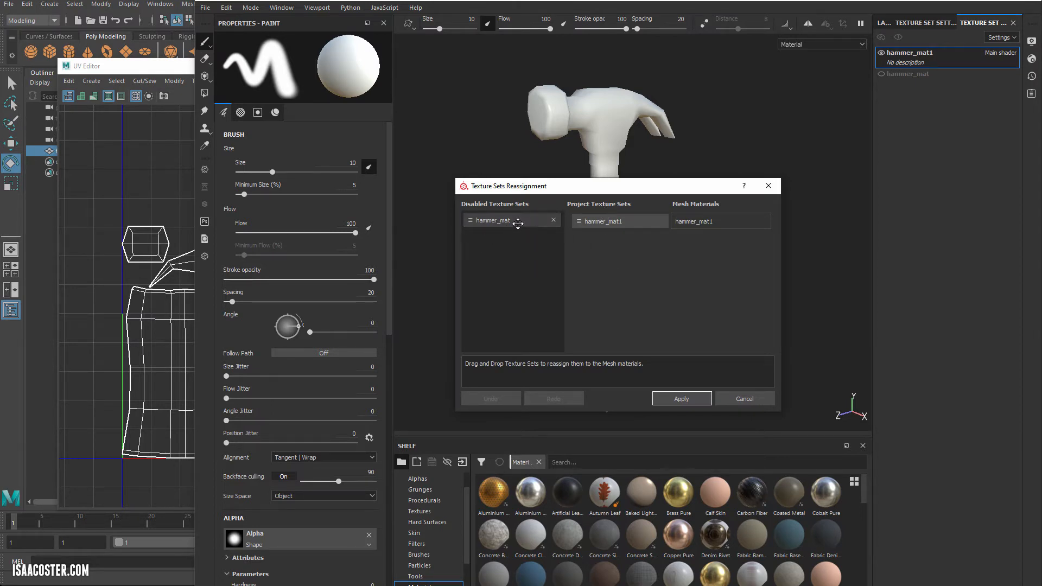
pyautogui.moveTo(519, 222); pyautogui.dragTo(628, 229)
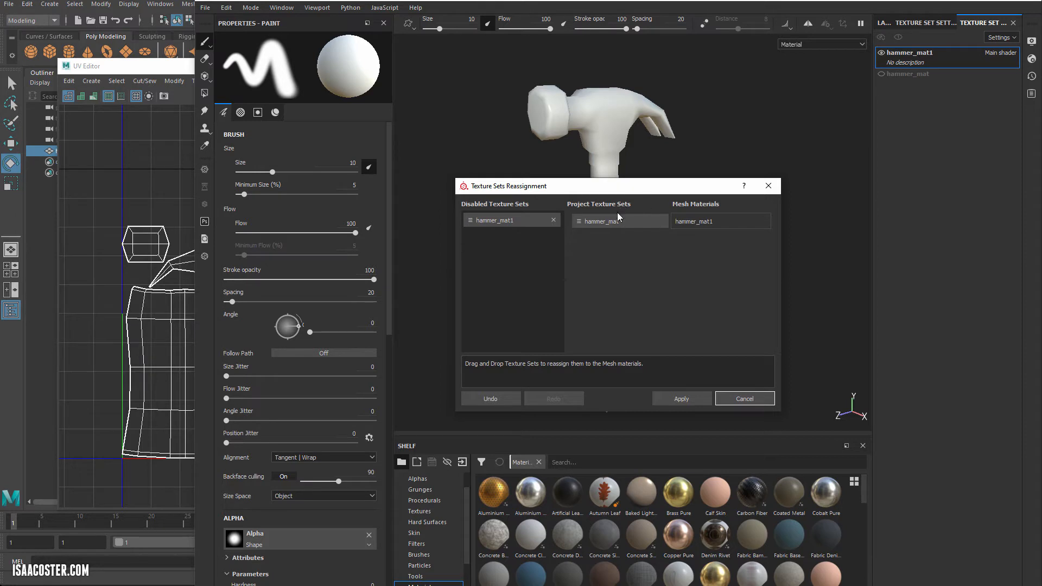
pyautogui.click(685, 398)
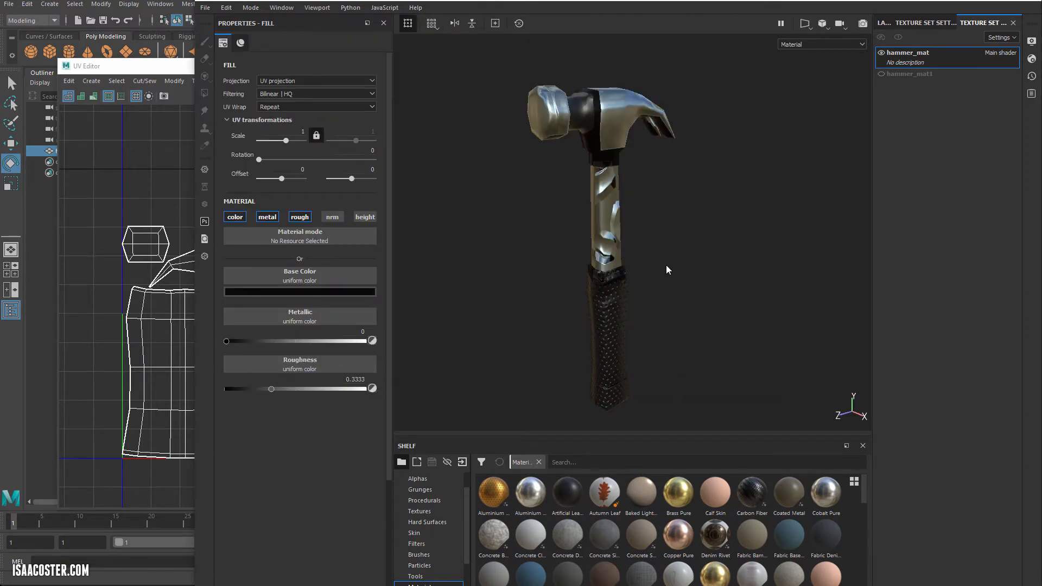
# - Rebake all seven hammer_mat mesh maps at 2048 from the assigned high definition mesh, with Subsampling 2x2 antialiasing
pyautogui.keyDown('alt'); pyautogui.moveTo(560, 245); pyautogui.dragTo(616, 211); pyautogui.keyUp('alt')
pyautogui.click(920, 24)
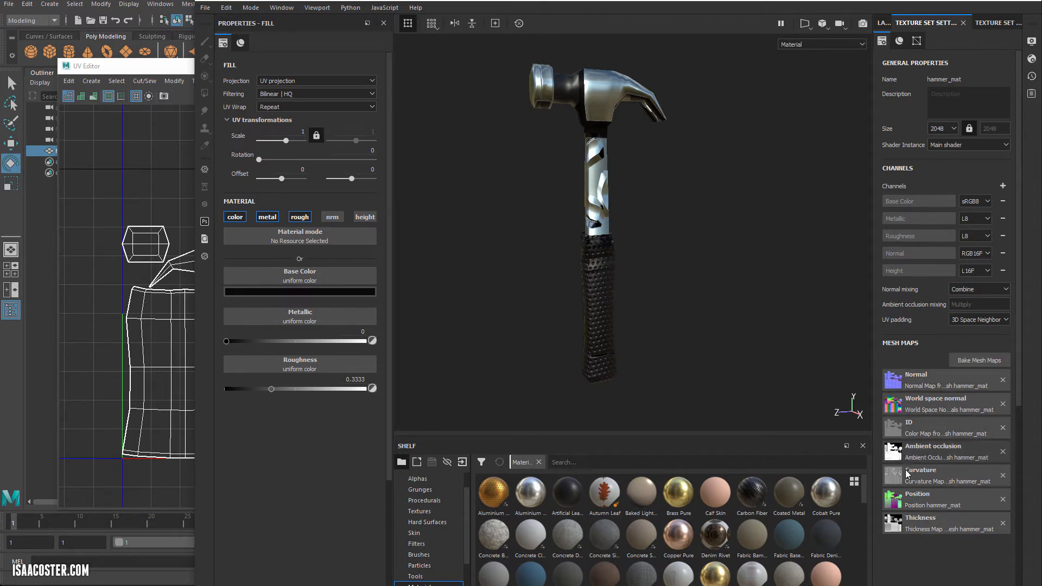
pyautogui.keyDown('alt'); pyautogui.moveTo(751, 292); pyautogui.dragTo(753, 284); pyautogui.keyUp('alt')
pyautogui.keyDown('alt'); pyautogui.moveTo(753, 284); pyautogui.dragTo(799, 300, button='right'); pyautogui.keyUp('alt')
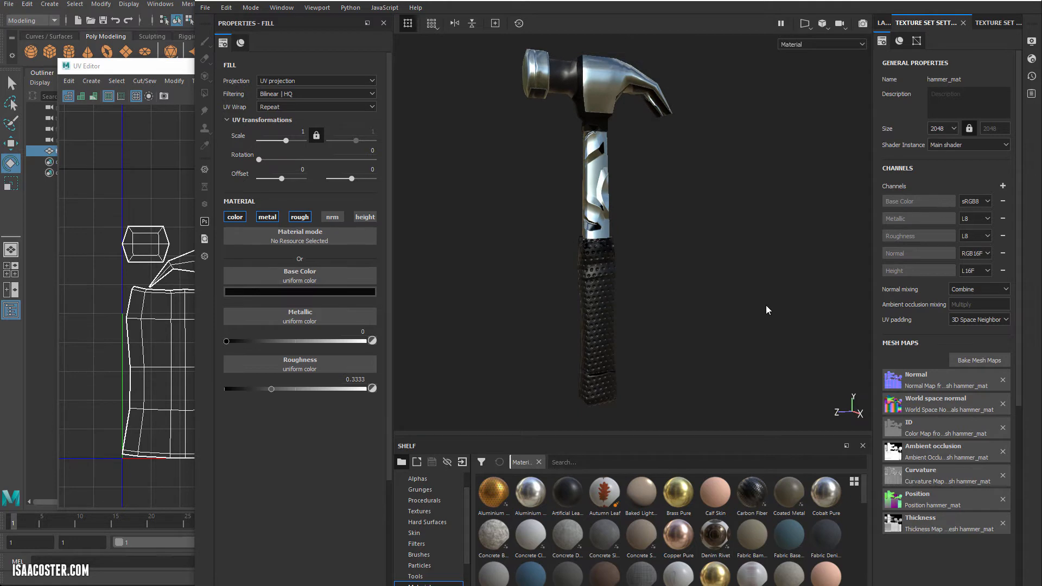
pyautogui.click(989, 361)
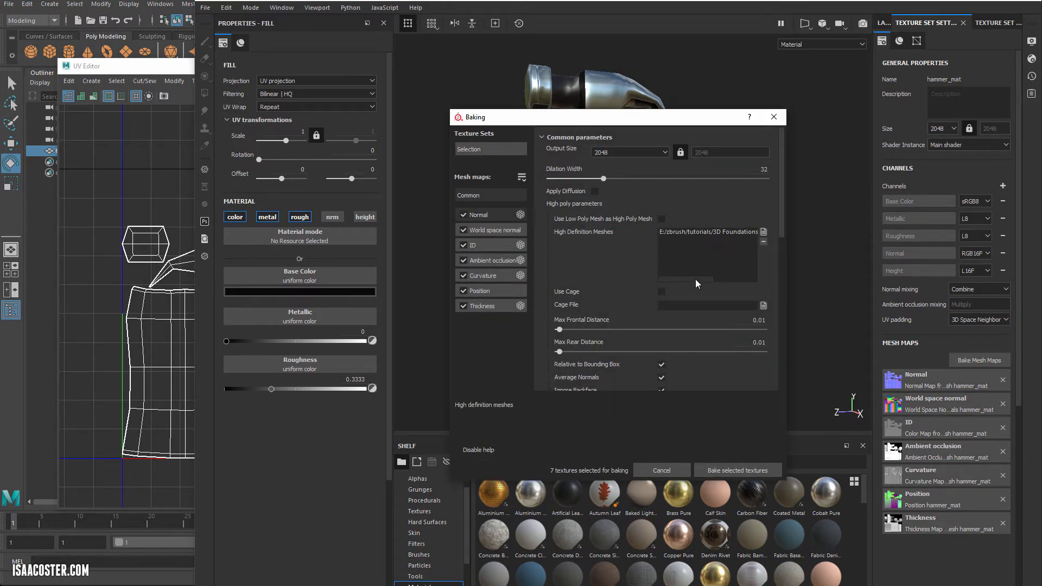
pyautogui.moveTo(695, 279); pyautogui.dragTo(771, 283)
pyautogui.click(704, 278)
pyautogui.scroll(-3, 717, 325)
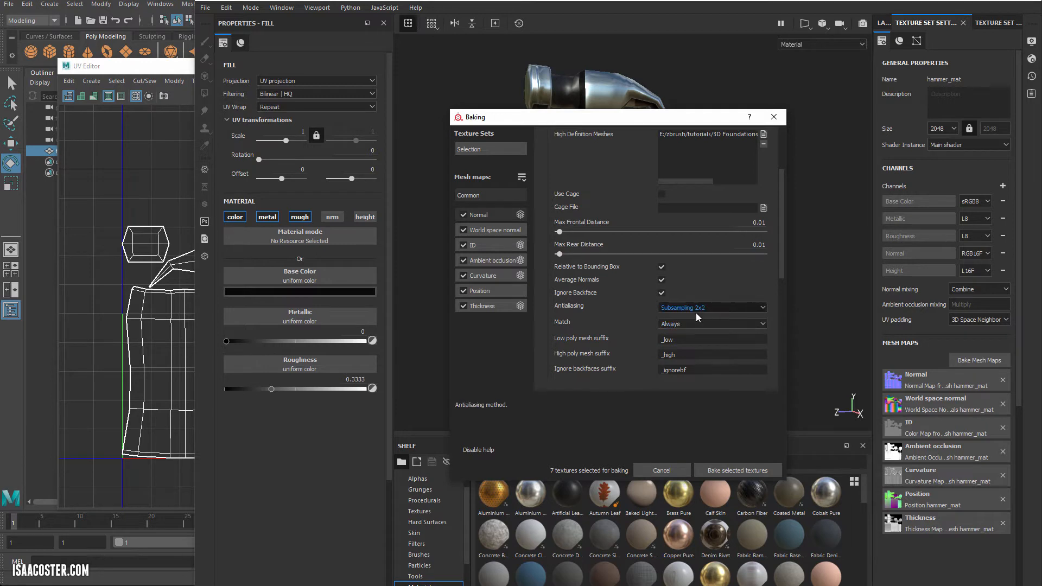
pyautogui.click(762, 471)
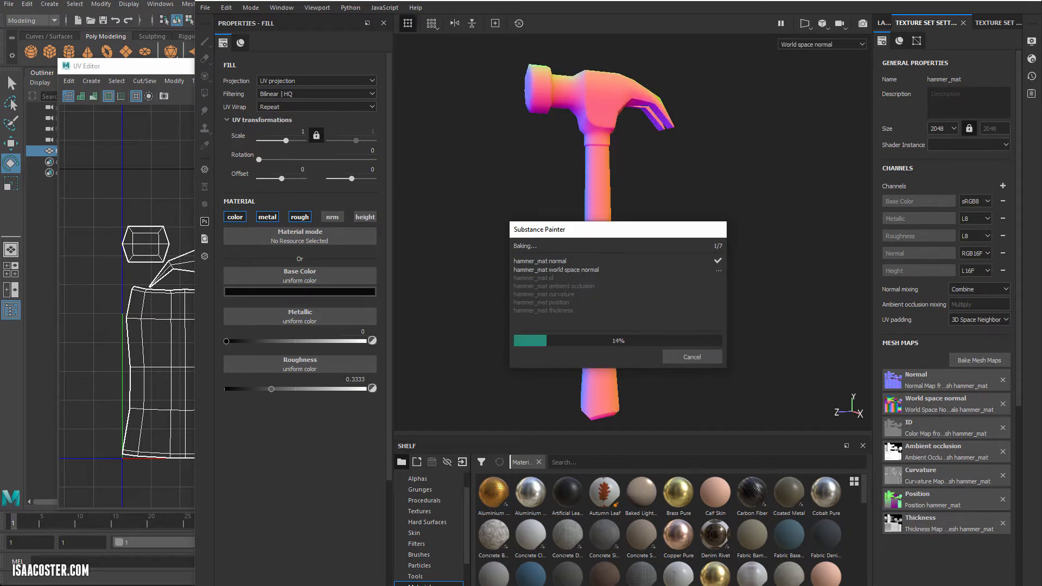
pyautogui.click(693, 356)
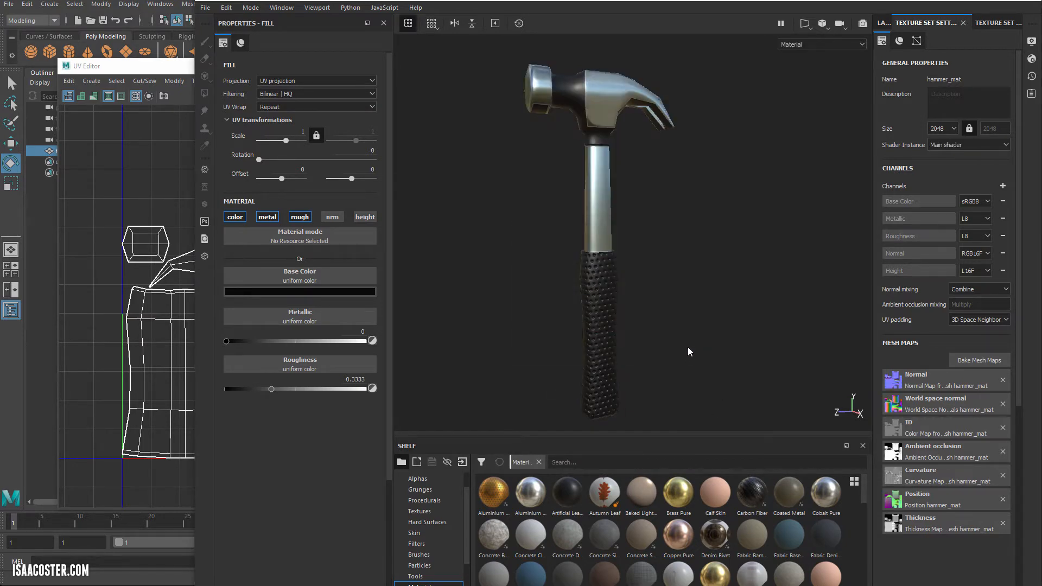
# - Inspect the dot pattern up close on all sides of the rubber grip, including its seam and base
pyautogui.keyDown('alt'); pyautogui.moveTo(689, 349); pyautogui.dragTo(716, 366); pyautogui.keyUp('alt')
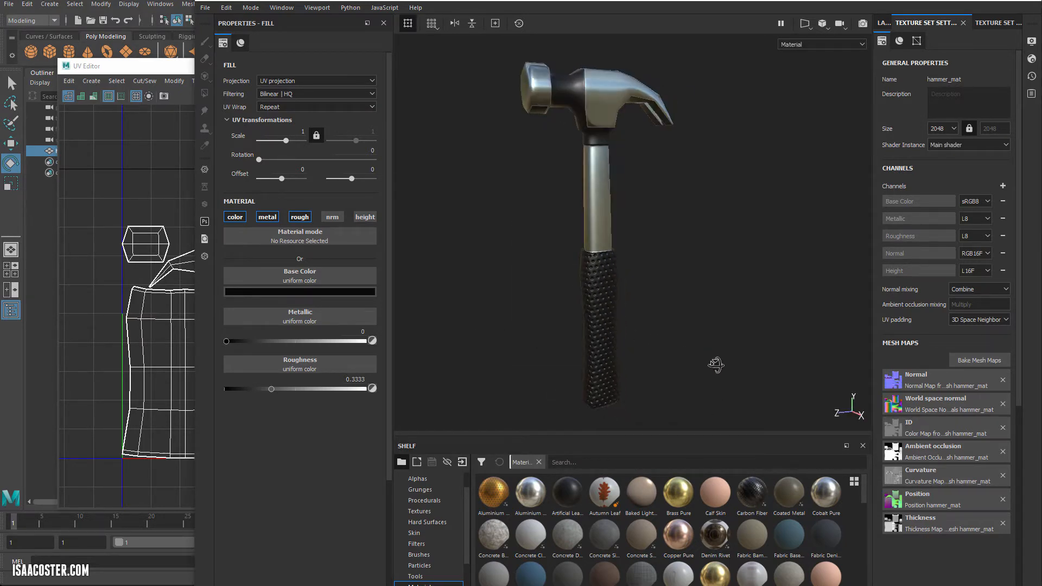
pyautogui.keyDown('alt'); pyautogui.moveTo(716, 365); pyautogui.dragTo(629, 304, button='right'); pyautogui.keyUp('alt')
pyautogui.keyDown('alt'); pyautogui.moveTo(701, 291); pyautogui.dragTo(807, 265); pyautogui.keyUp('alt')
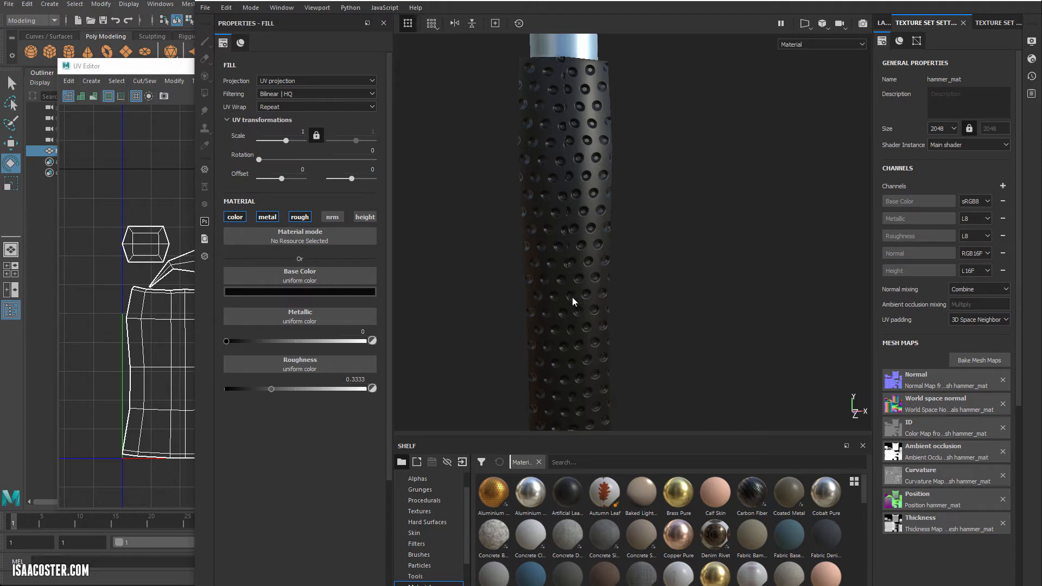
pyautogui.keyDown('alt'); pyautogui.moveTo(563, 378); pyautogui.dragTo(481, 207); pyautogui.keyUp('alt')
pyautogui.keyDown('shift'); pyautogui.moveTo(514, 214); pyautogui.dragTo(559, 214, button='right'); pyautogui.keyUp('shift')
pyautogui.keyDown('alt'); pyautogui.moveTo(563, 132); pyautogui.dragTo(773, 160); pyautogui.keyUp('alt')
pyautogui.keyDown('alt'); pyautogui.moveTo(773, 160); pyautogui.dragTo(734, 247, button='middle'); pyautogui.keyUp('alt')
# - Show only the 2D view and examine how the dots fall across the grip's UV shell and its edges
pyautogui.click(805, 24)
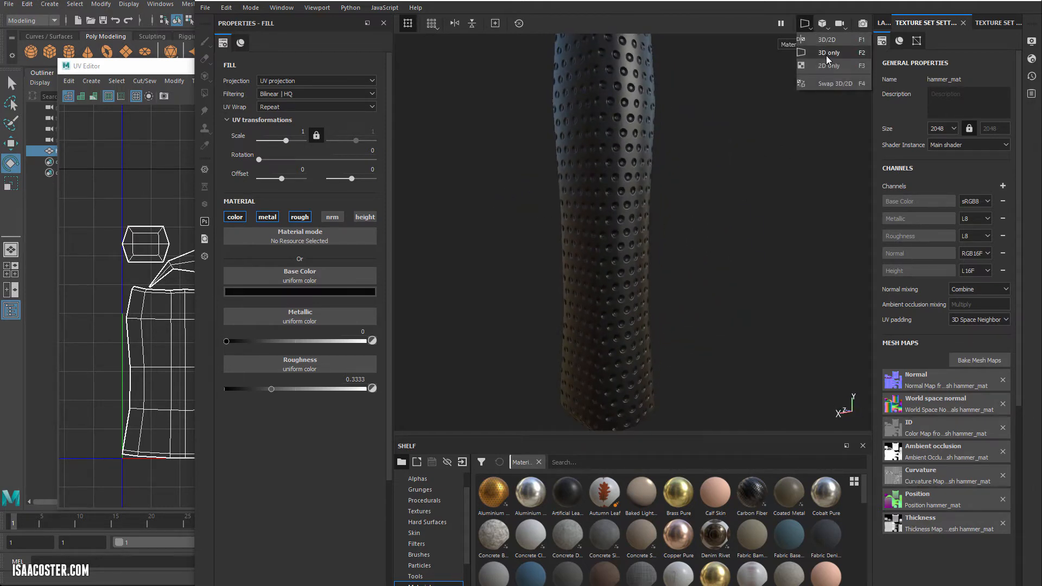
pyautogui.click(837, 65)
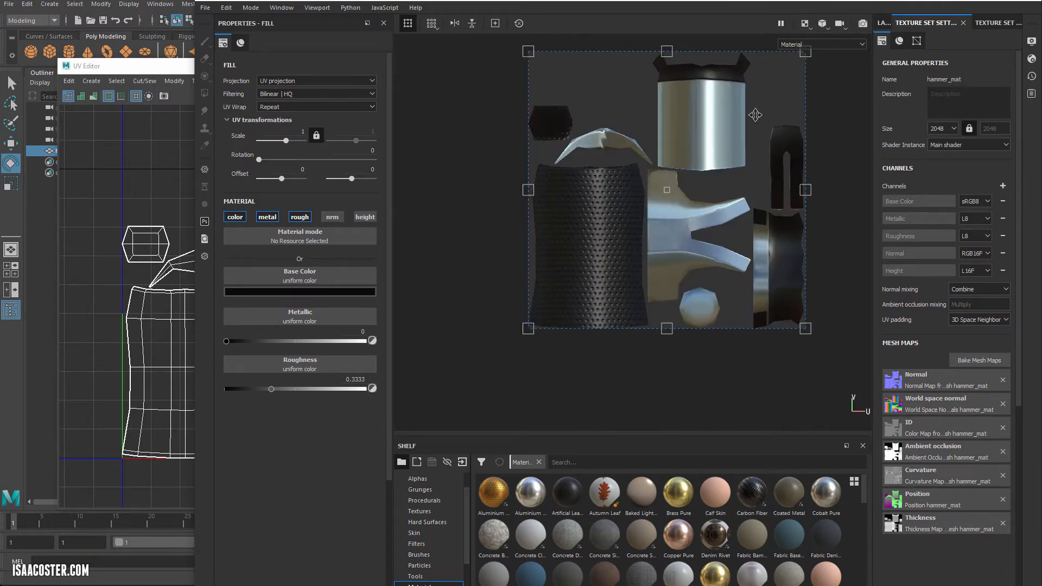
pyautogui.scroll(3, 600, 259)
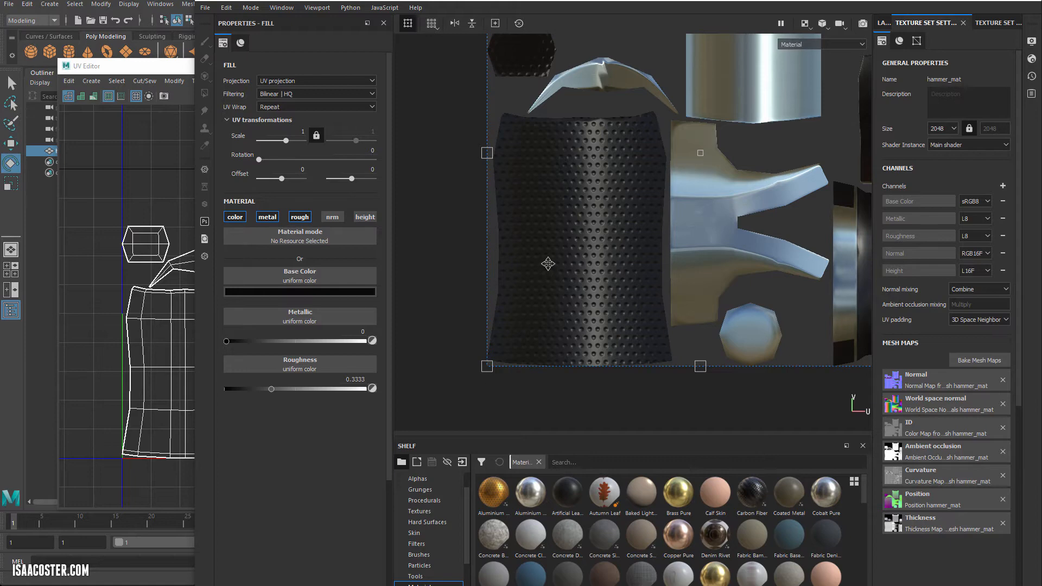
pyautogui.scroll(-4, 619, 251)
pyautogui.scroll(6, 625, 216)
pyautogui.scroll(-2, 627, 218)
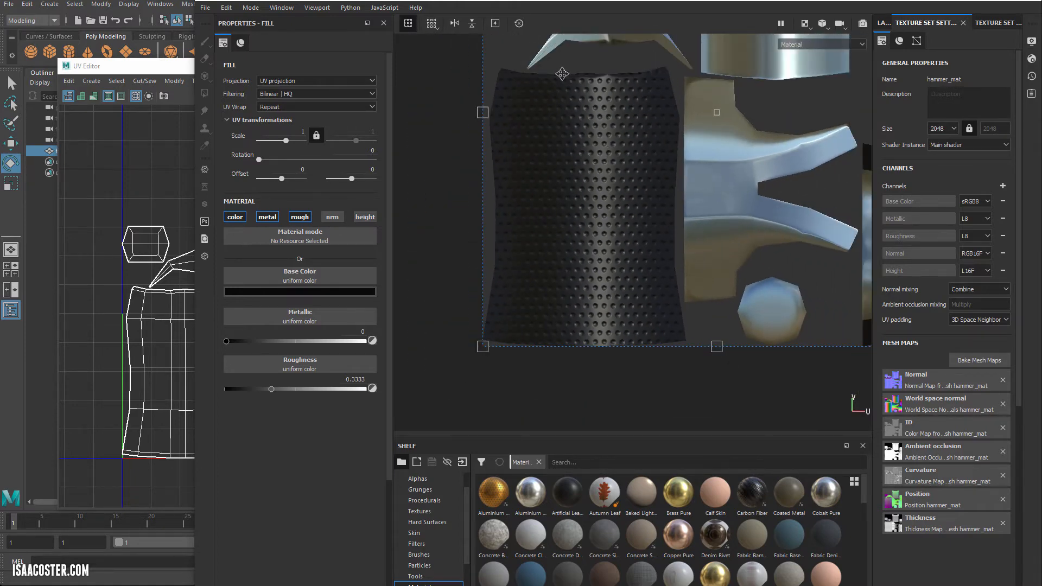
pyautogui.scroll(1, 651, 283)
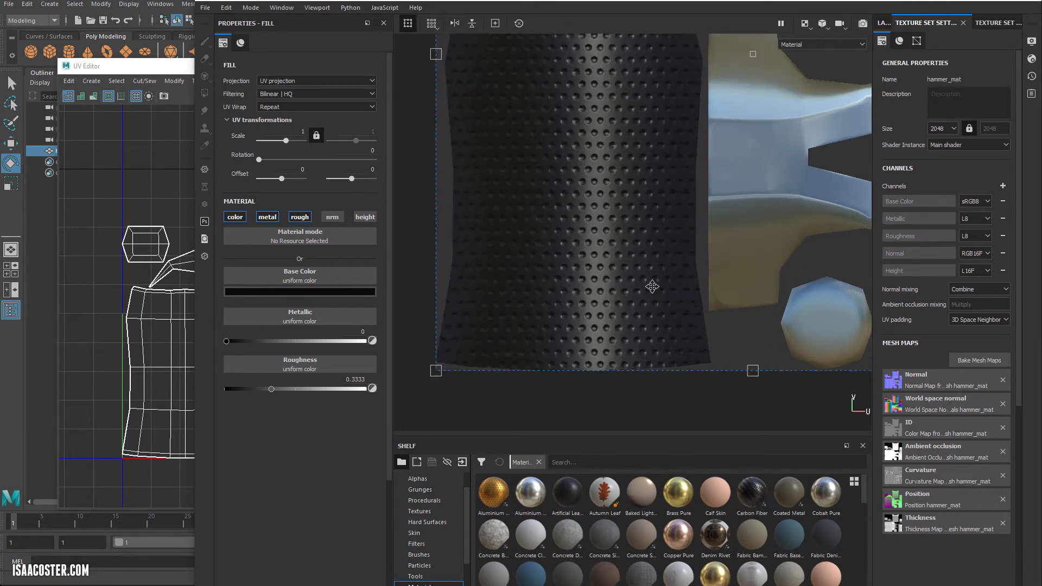
pyautogui.scroll(-4, 683, 276)
pyautogui.scroll(1, 726, 313)
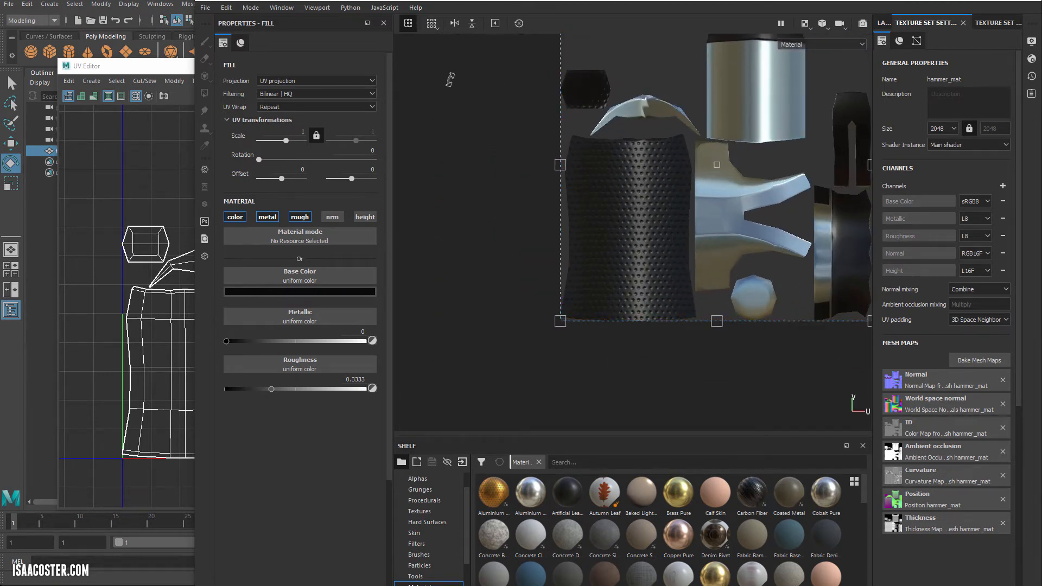
# - Return to the 3D-only view and check the dotted grip from another side
pyautogui.click(802, 24)
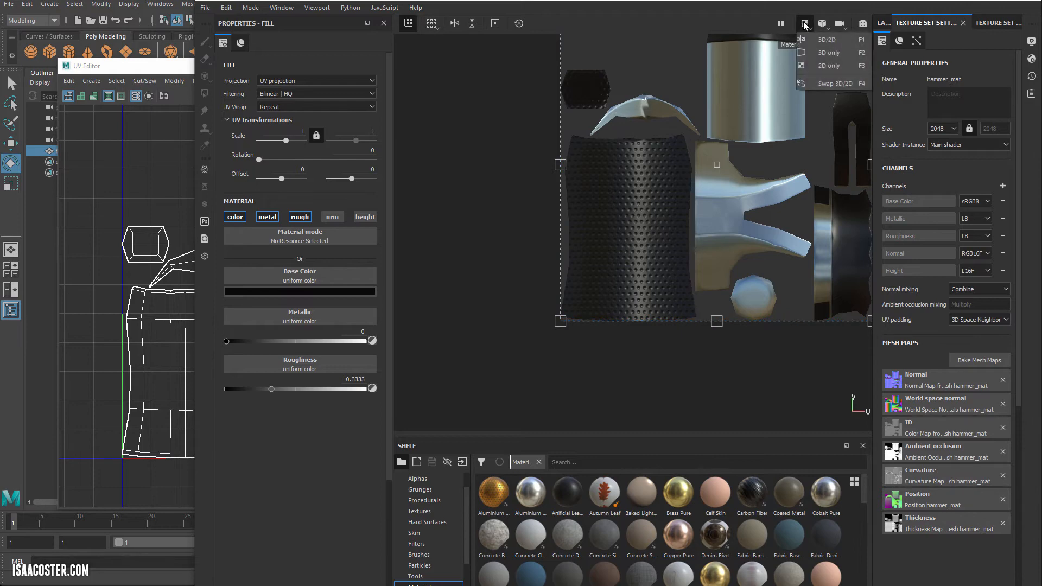
pyautogui.click(841, 52)
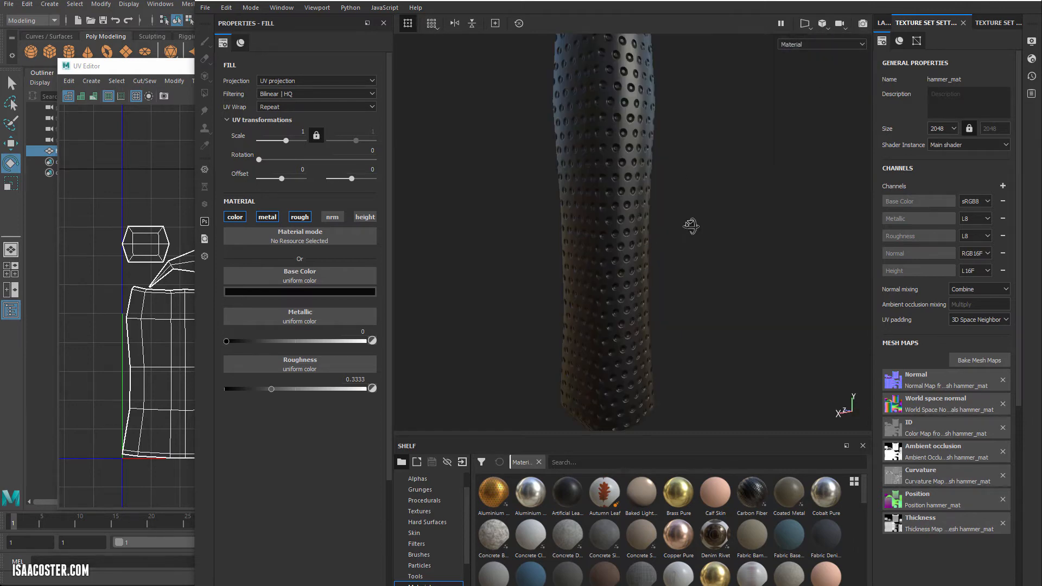
pyautogui.keyDown('alt'); pyautogui.moveTo(691, 226); pyautogui.dragTo(476, 177); pyautogui.keyUp('alt')
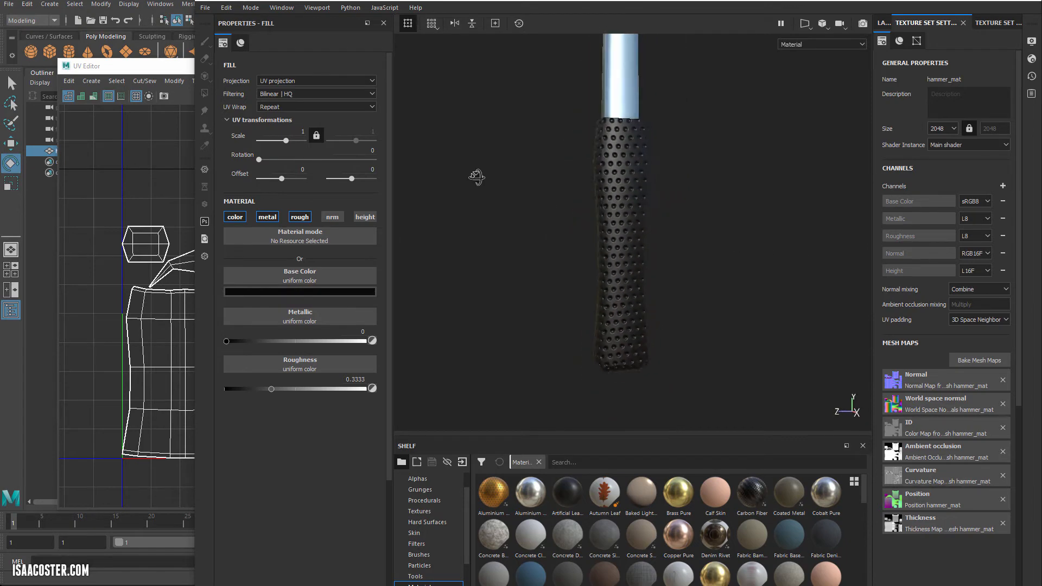
# - Minimize Maya to reveal the hammer reference photos, and compare them with the whole textured hammer in Substance Painter
pyautogui.hotkey('alt', 'Tab')
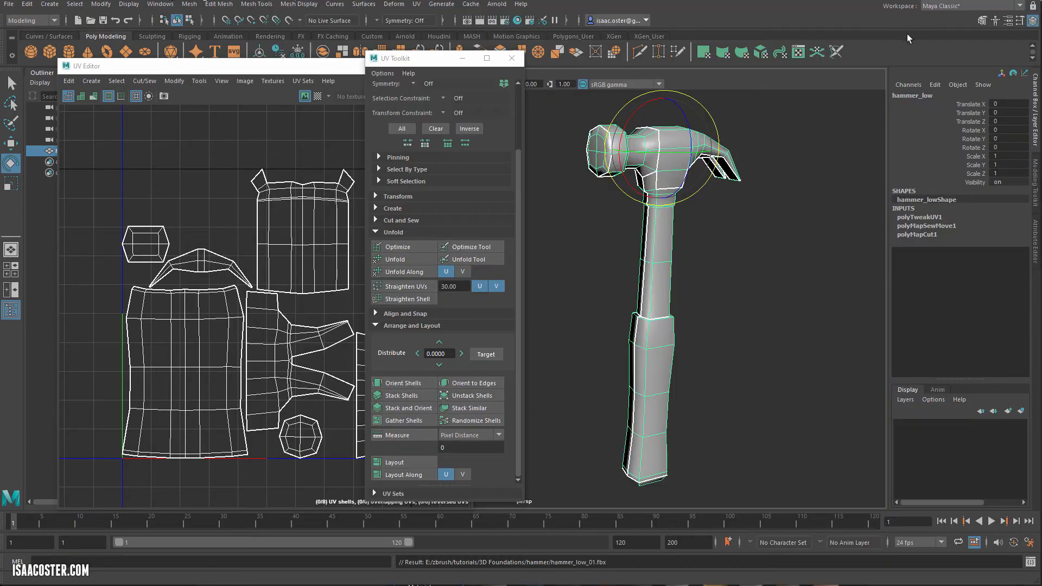
pyautogui.click(981, 1)
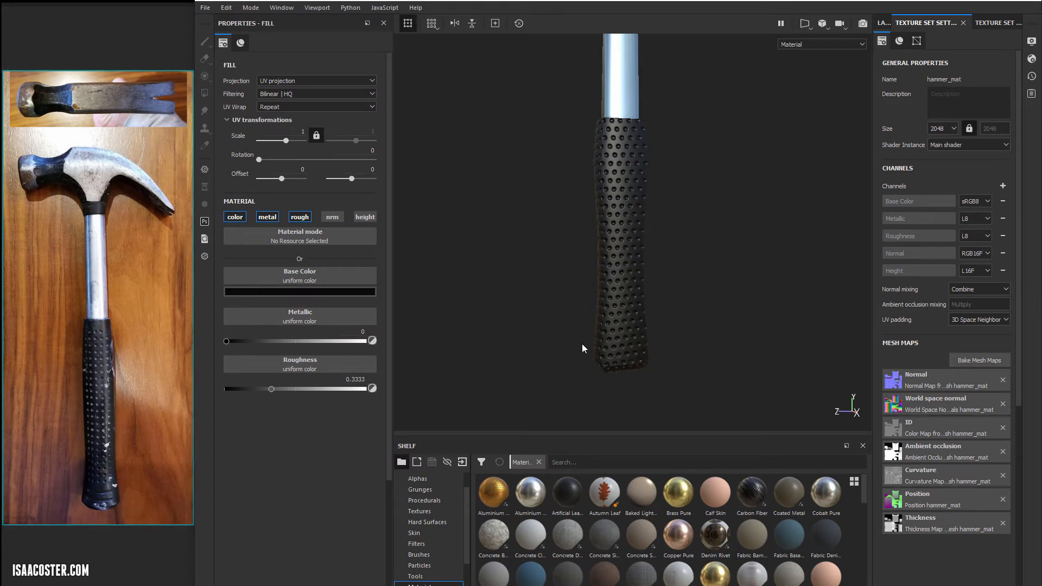
pyautogui.keyDown('alt'); pyautogui.moveTo(487, 134); pyautogui.dragTo(572, 160); pyautogui.keyUp('alt')
pyautogui.press('f')
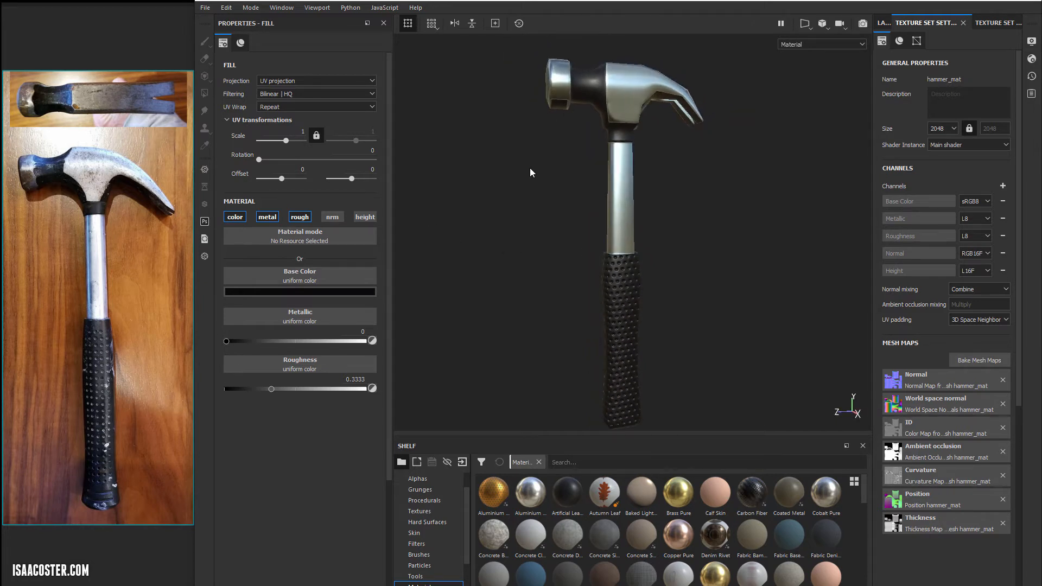
pyautogui.keyDown('alt'); pyautogui.moveTo(577, 181); pyautogui.dragTo(595, 76); pyautogui.keyUp('alt')
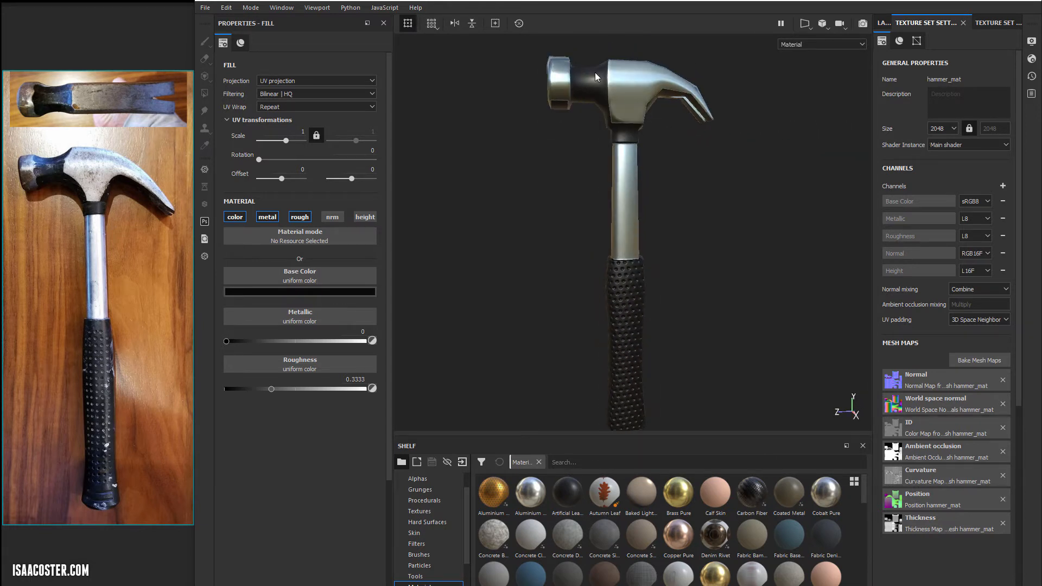
pyautogui.keyDown('alt'); pyautogui.moveTo(655, 140); pyautogui.dragTo(671, 136); pyautogui.keyUp('alt')
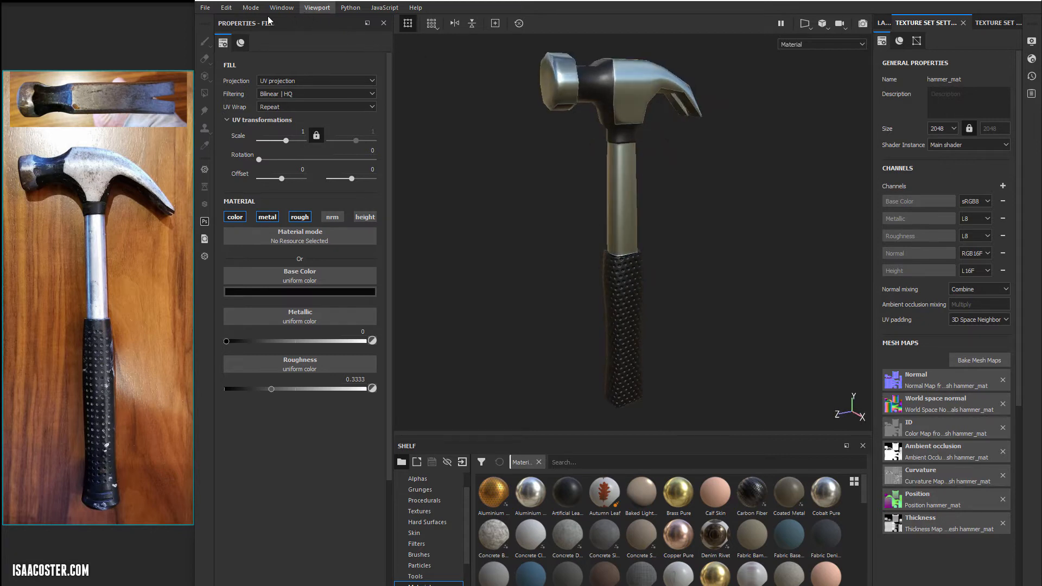
# - Open the project configuration and accept it with the hammer_low_01.fbx mesh and auto-unwrap enabled
pyautogui.click(232, 12)
pyautogui.click(243, 43)
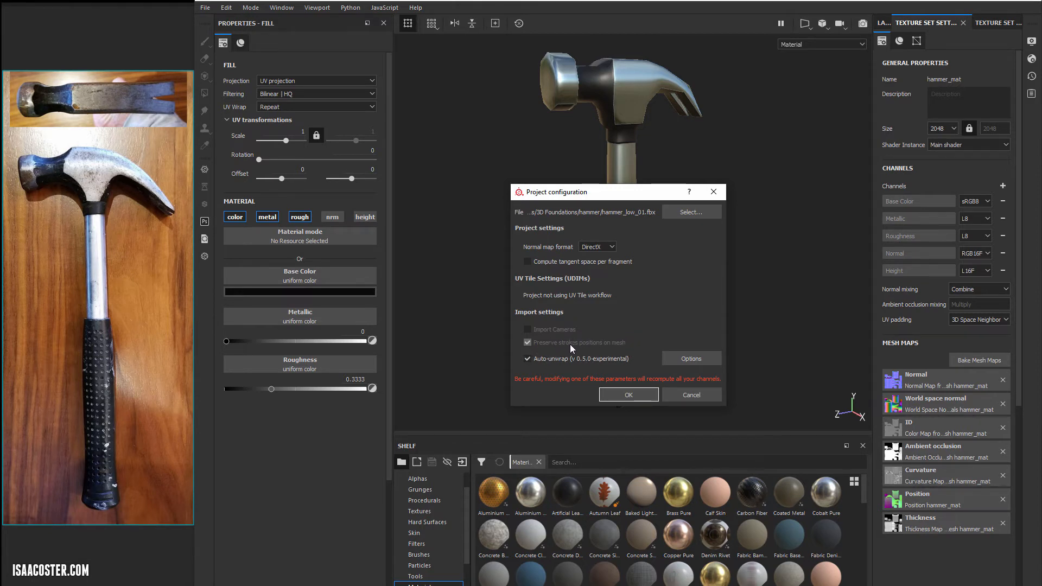
pyautogui.click(628, 396)
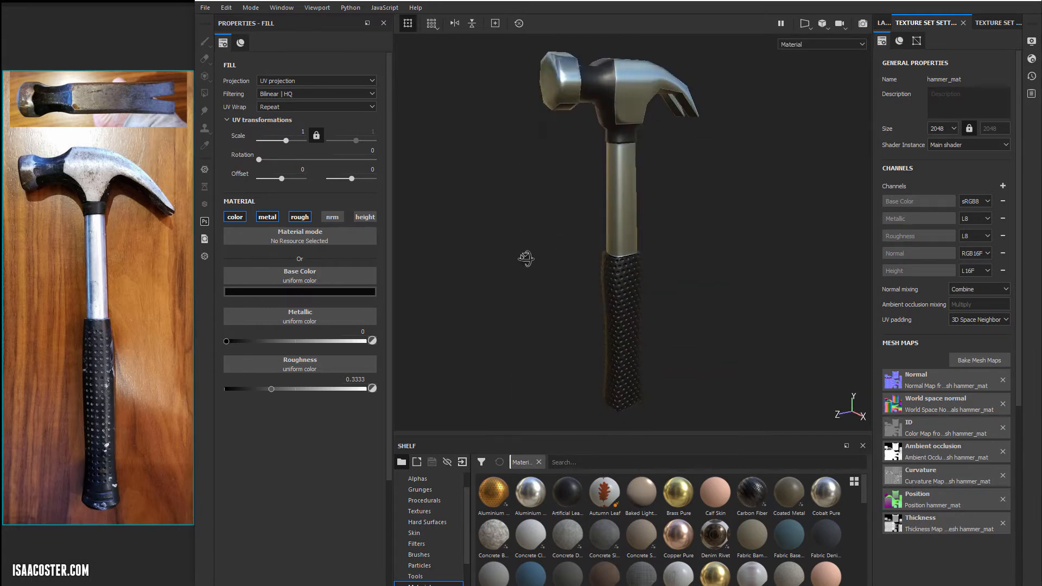
# - Inspect the hammer's head, claw, shaft and dotted grip from several sides and distances
pyautogui.keyDown('alt'); pyautogui.moveTo(636, 219); pyautogui.dragTo(586, 206); pyautogui.keyUp('alt')
pyautogui.keyDown('alt'); pyautogui.moveTo(612, 195); pyautogui.dragTo(609, 232, button='middle'); pyautogui.keyUp('alt')
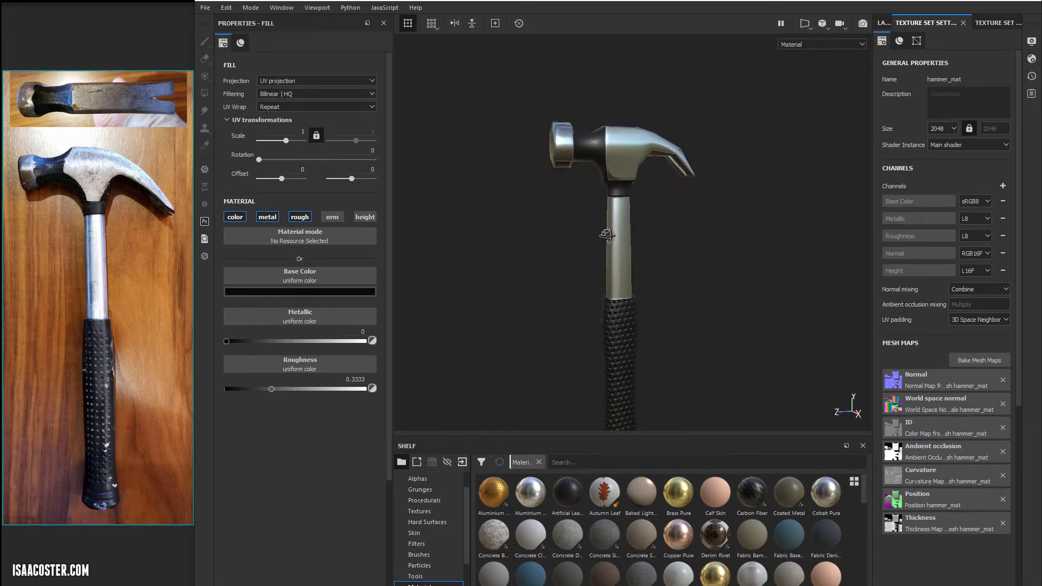
pyautogui.keyDown('alt'); pyautogui.moveTo(609, 232); pyautogui.dragTo(579, 209); pyautogui.keyUp('alt')
pyautogui.keyDown('alt'); pyautogui.moveTo(579, 210); pyautogui.dragTo(686, 231, button='right'); pyautogui.keyUp('alt')
pyautogui.keyDown('alt'); pyautogui.moveTo(596, 244); pyautogui.dragTo(623, 302); pyautogui.keyUp('alt')
pyautogui.keyDown('alt'); pyautogui.moveTo(624, 303); pyautogui.dragTo(752, 311, button='right'); pyautogui.keyUp('alt')
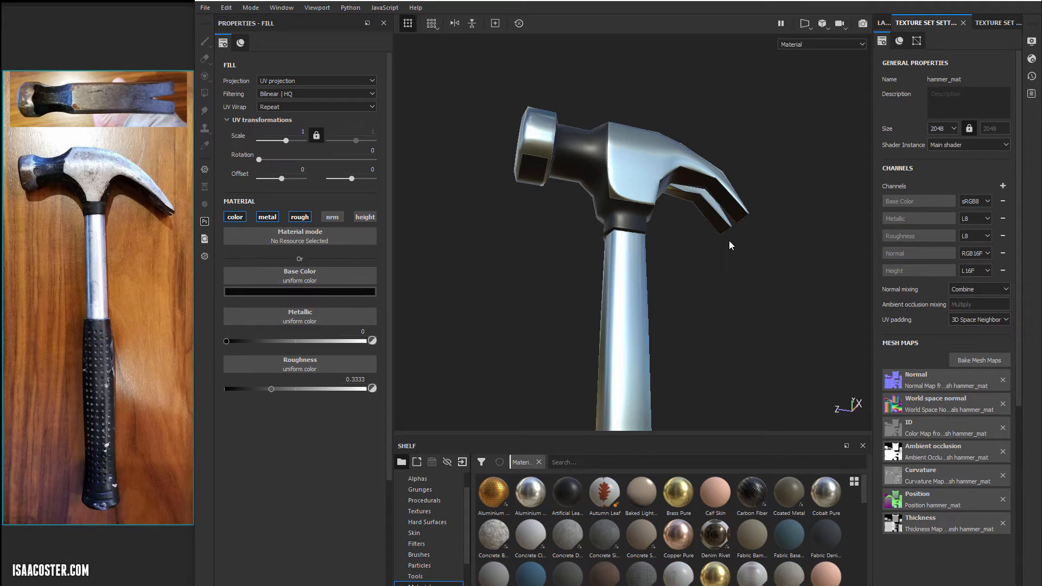
pyautogui.keyDown('alt'); pyautogui.moveTo(680, 299); pyautogui.dragTo(572, 326); pyautogui.keyUp('alt')
pyautogui.keyDown('alt'); pyautogui.moveTo(572, 325); pyautogui.dragTo(395, 295, button='right'); pyautogui.keyUp('alt')
pyautogui.keyDown('alt'); pyautogui.moveTo(462, 305); pyautogui.dragTo(609, 355); pyautogui.keyUp('alt')
pyautogui.keyDown('alt'); pyautogui.moveTo(609, 354); pyautogui.dragTo(458, 335, button='right'); pyautogui.keyUp('alt')
pyautogui.keyDown('alt'); pyautogui.moveTo(547, 348); pyautogui.dragTo(591, 199, button='middle'); pyautogui.keyUp('alt')
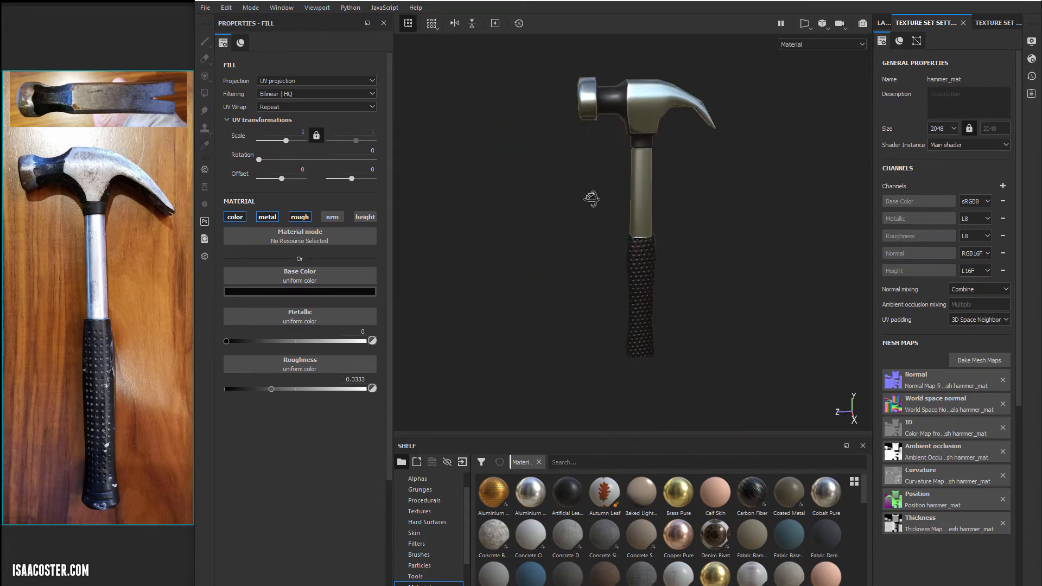
pyautogui.keyDown('alt'); pyautogui.moveTo(591, 199); pyautogui.dragTo(623, 201); pyautogui.keyUp('alt')
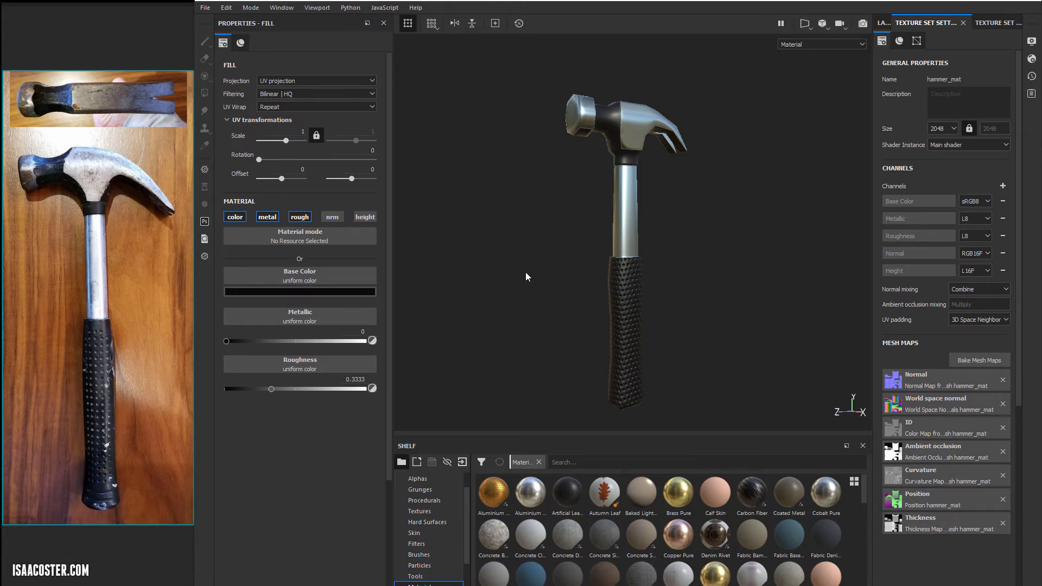
pyautogui.keyDown('alt'); pyautogui.moveTo(498, 288); pyautogui.dragTo(672, 220); pyautogui.keyUp('alt')
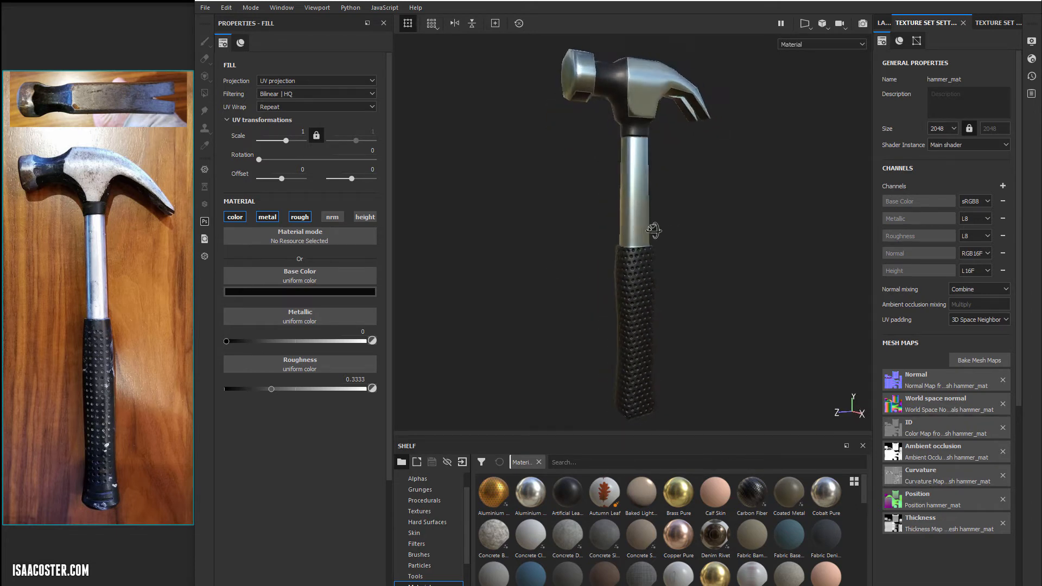
pyautogui.keyDown('alt'); pyautogui.moveTo(655, 253); pyautogui.dragTo(651, 268, button='middle'); pyautogui.keyUp('alt')
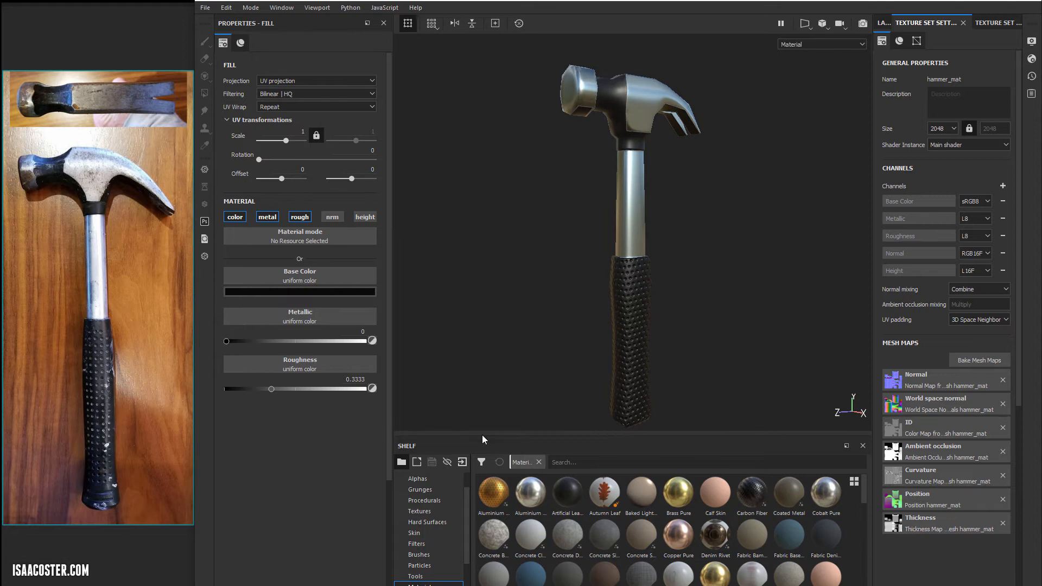
# - Enlarge the 3D viewport by shrinking the shelf, and frame the whole hammer in it
pyautogui.moveTo(483, 438); pyautogui.dragTo(497, 494)
pyautogui.keyDown('alt'); pyautogui.moveTo(534, 426); pyautogui.dragTo(557, 361); pyautogui.keyUp('alt')
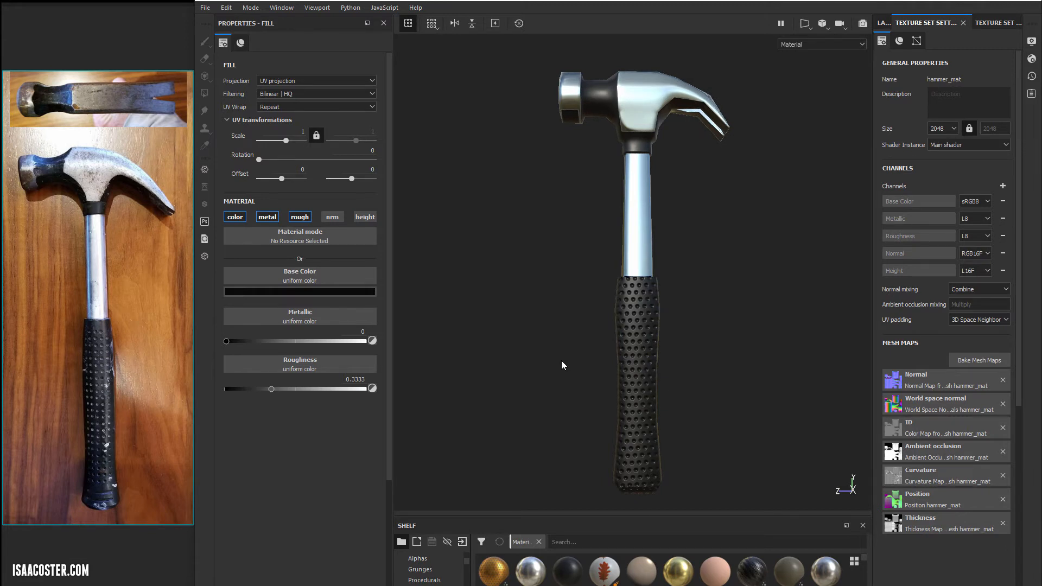
pyautogui.keyDown('alt'); pyautogui.moveTo(561, 360); pyautogui.dragTo(535, 364); pyautogui.keyUp('alt')
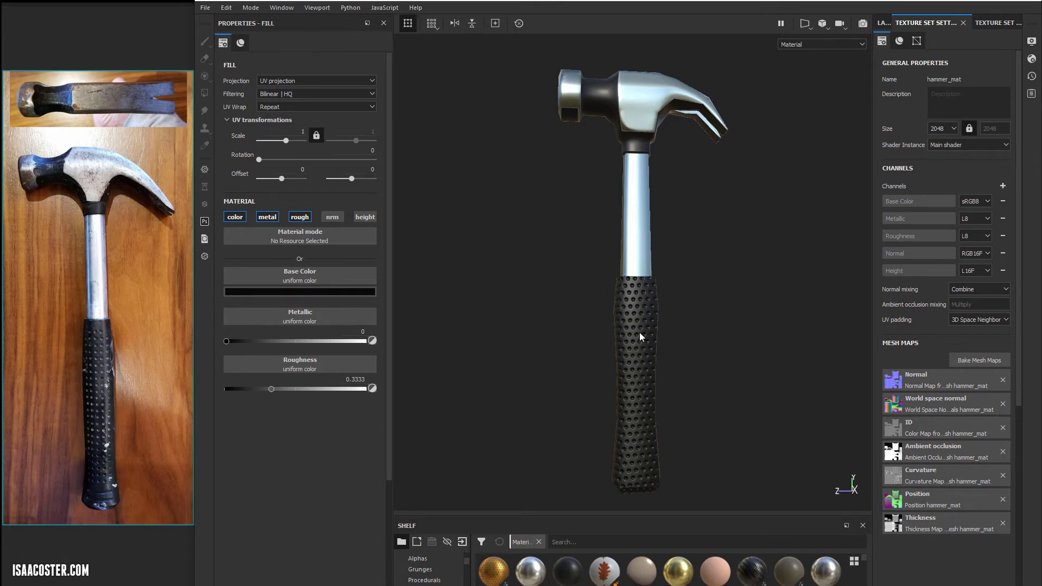
pyautogui.keyDown('alt'); pyautogui.moveTo(641, 336); pyautogui.dragTo(618, 349); pyautogui.keyUp('alt')
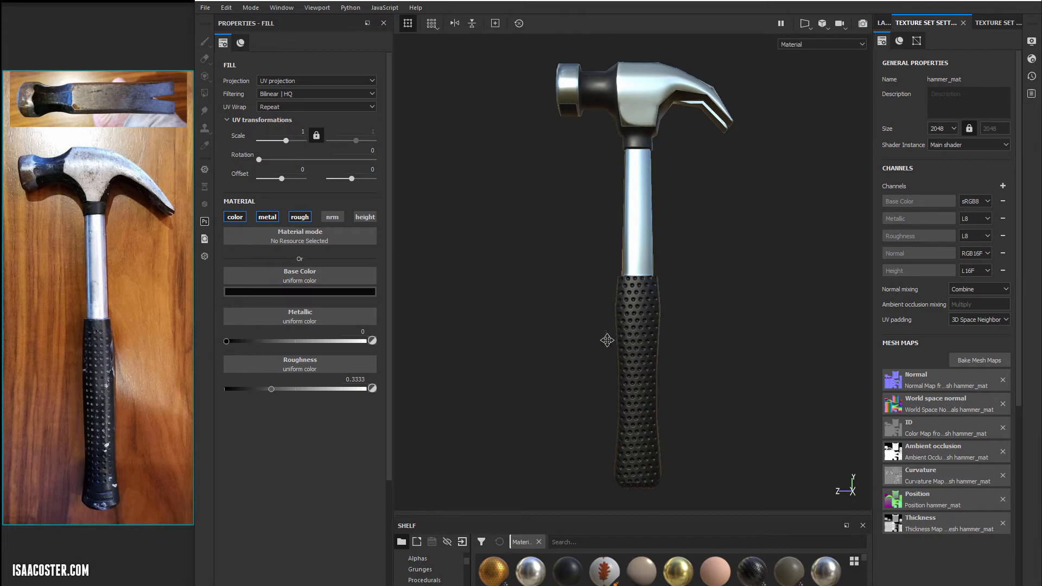
pyautogui.keyDown('alt'); pyautogui.moveTo(607, 340); pyautogui.dragTo(601, 337, button='middle'); pyautogui.keyUp('alt')
pyautogui.moveTo(601, 339)
pyautogui.keyDown('alt'); pyautogui.mouseDown(button='right')
pyautogui.moveTo(816, 365)
pyautogui.moveTo(590, 354)
pyautogui.mouseUp(button='right'); pyautogui.keyUp('alt')
pyautogui.moveTo(590, 354)
pyautogui.keyDown('alt'); pyautogui.mouseDown()
pyautogui.moveTo(443, 346)
pyautogui.moveTo(409, 363)
pyautogui.moveTo(561, 336)
pyautogui.moveTo(581, 357)
pyautogui.moveTo(591, 348)
pyautogui.moveTo(581, 365)
pyautogui.mouseUp(); pyautogui.keyUp('alt')
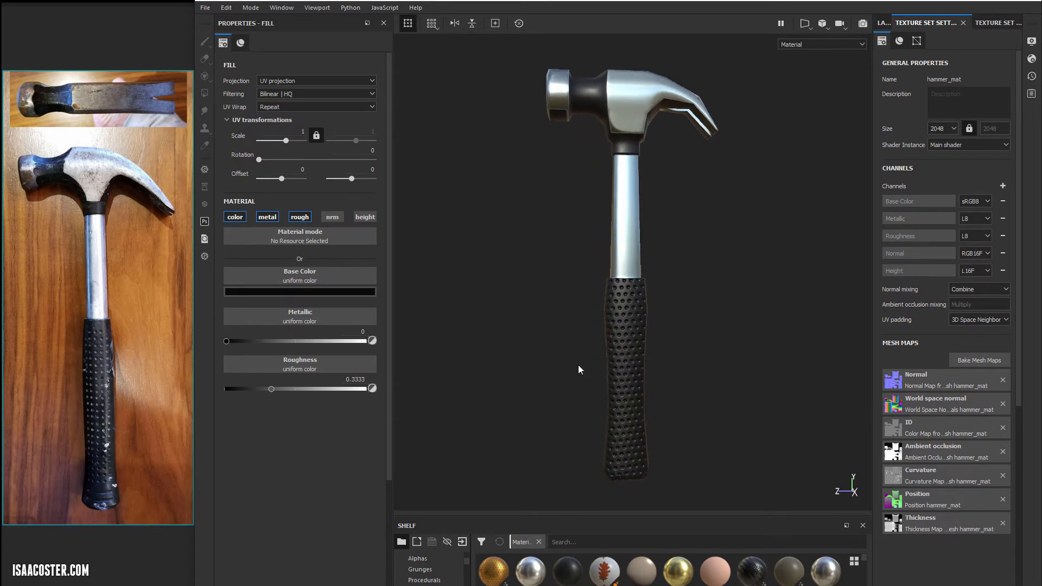
# - Show the layer stack, check the paint layer's mask alone on the hammer head, and return to the material view
pyautogui.keyDown('alt'); pyautogui.moveTo(499, 293); pyautogui.dragTo(643, 231); pyautogui.keyUp('alt')
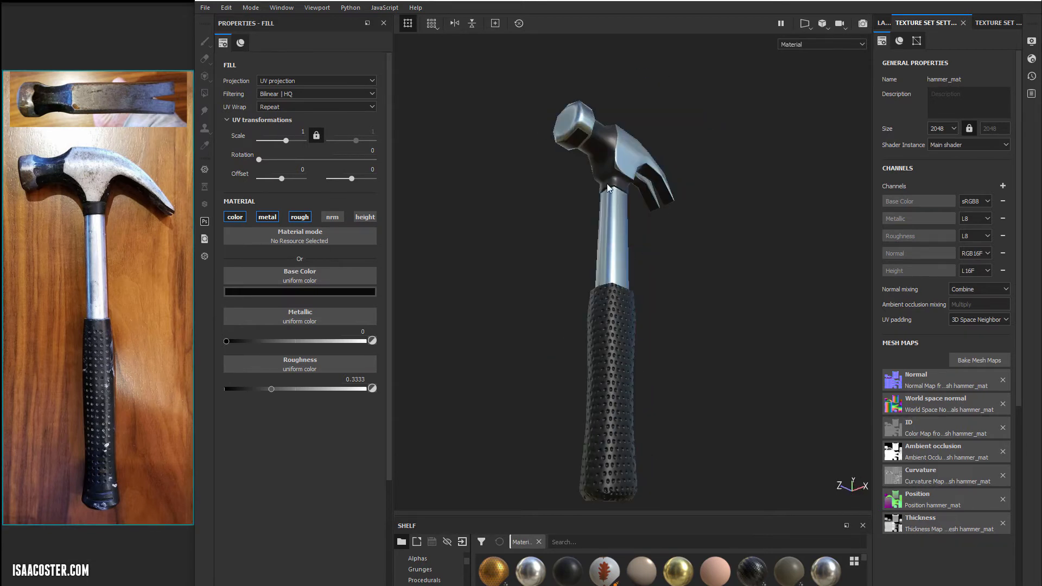
pyautogui.keyDown('alt'); pyautogui.moveTo(606, 188); pyautogui.dragTo(586, 474, button='middle'); pyautogui.keyUp('alt')
pyautogui.keyDown('alt'); pyautogui.moveTo(637, 304); pyautogui.dragTo(962, 350, button='right'); pyautogui.keyUp('alt')
pyautogui.keyDown('alt'); pyautogui.moveTo(651, 304); pyautogui.dragTo(640, 291); pyautogui.keyUp('alt')
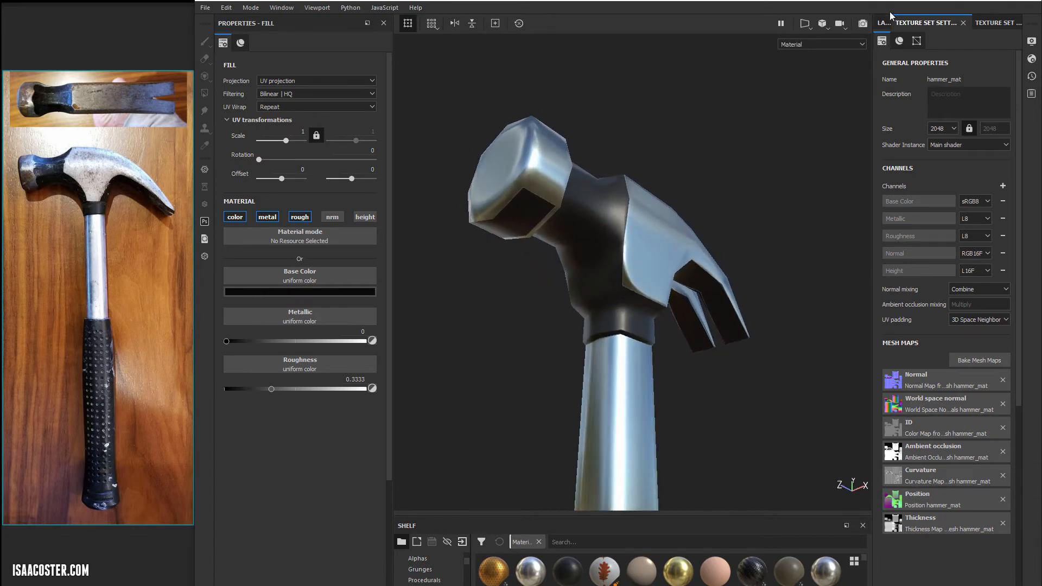
pyautogui.click(885, 21)
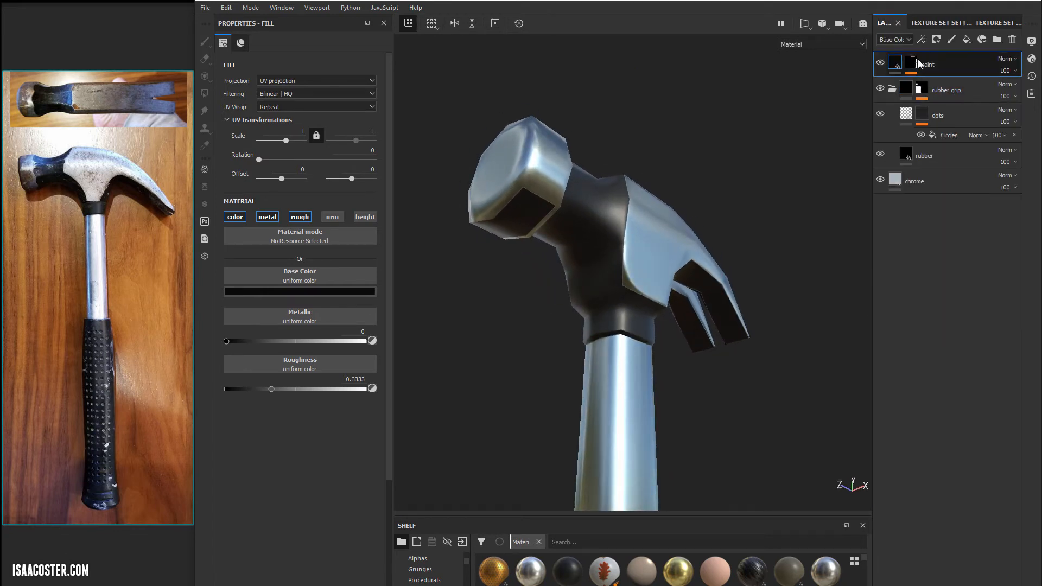
pyautogui.keyDown('alt'); pyautogui.click(914, 65); pyautogui.keyUp('alt')
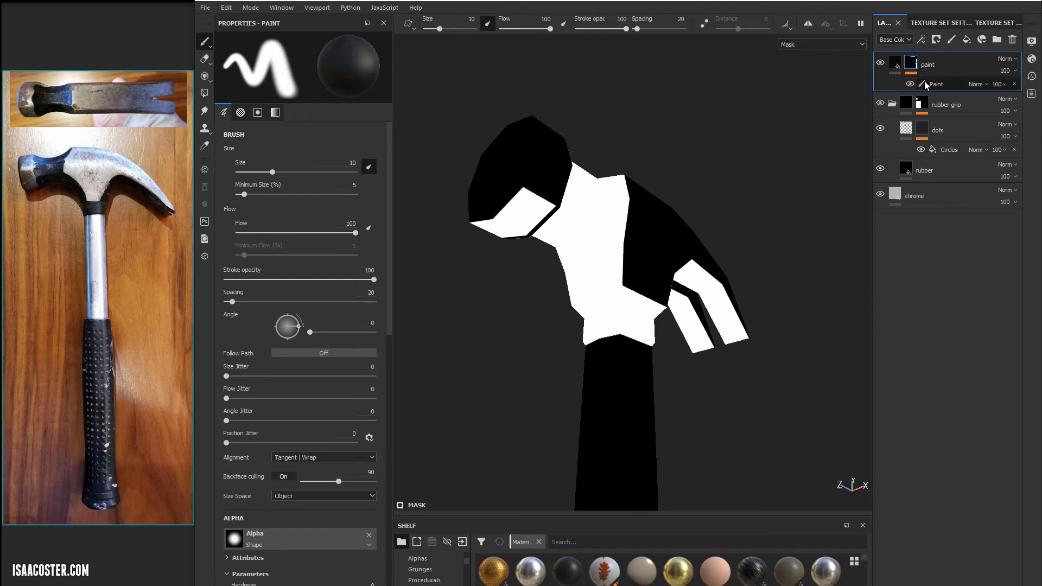
pyautogui.click(926, 84)
pyautogui.keyDown('alt'); pyautogui.moveTo(693, 173); pyautogui.dragTo(671, 145); pyautogui.keyUp('alt')
pyautogui.press('m')
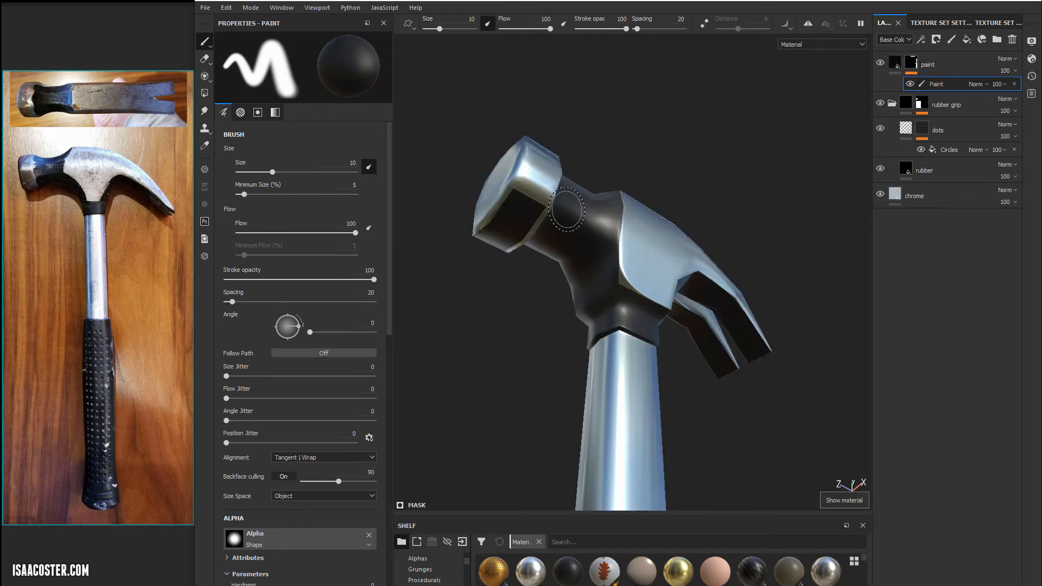
# - Compare the masks of the paint layer and the rubber grip folder by isolating each, ending on the paint layer's mask
pyautogui.keyDown('alt'); pyautogui.moveTo(543, 217); pyautogui.dragTo(529, 200); pyautogui.keyUp('alt')
pyautogui.click(915, 65)
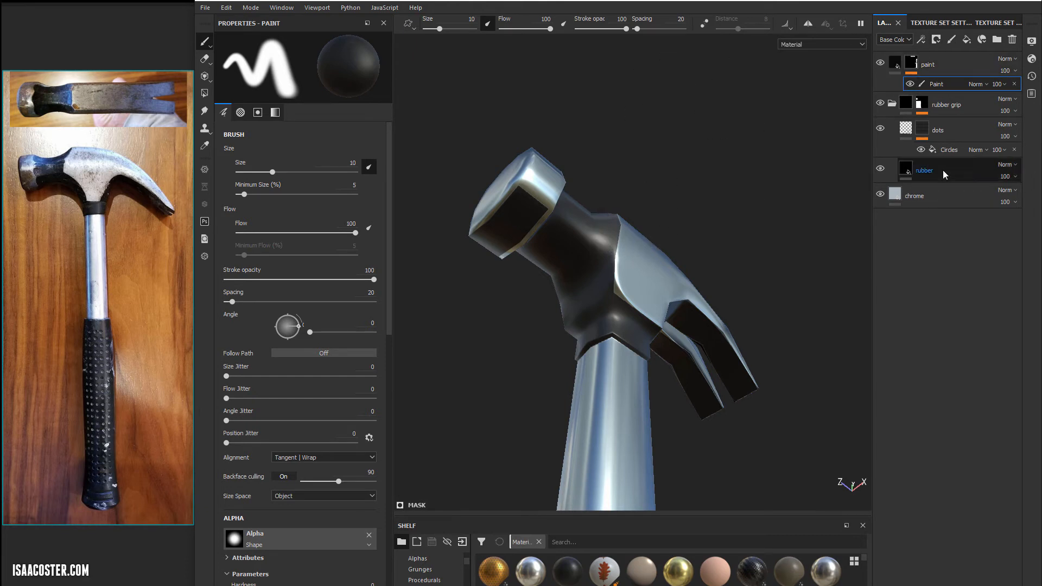
pyautogui.click(921, 128)
pyautogui.click(944, 102)
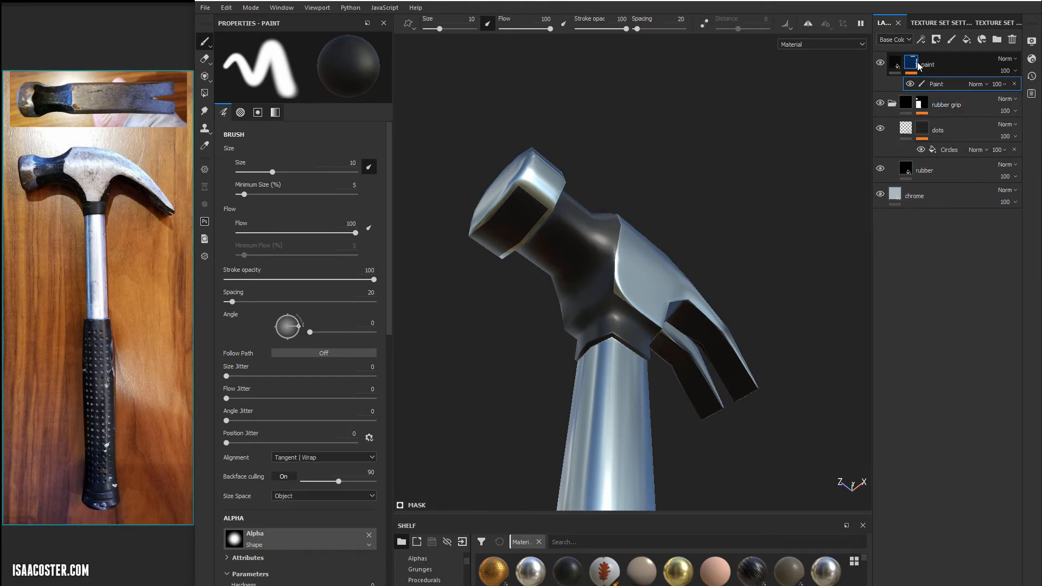
pyautogui.keyDown('alt'); pyautogui.moveTo(747, 163); pyautogui.dragTo(712, 167); pyautogui.keyUp('alt')
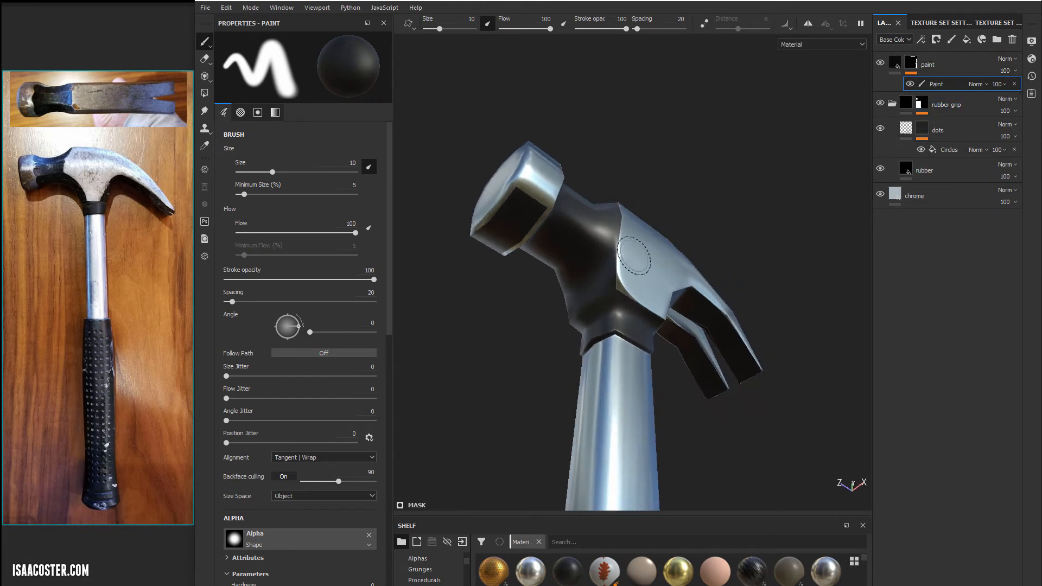
pyautogui.click(914, 64)
pyautogui.keyDown('alt'); pyautogui.click(915, 65); pyautogui.keyUp('alt')
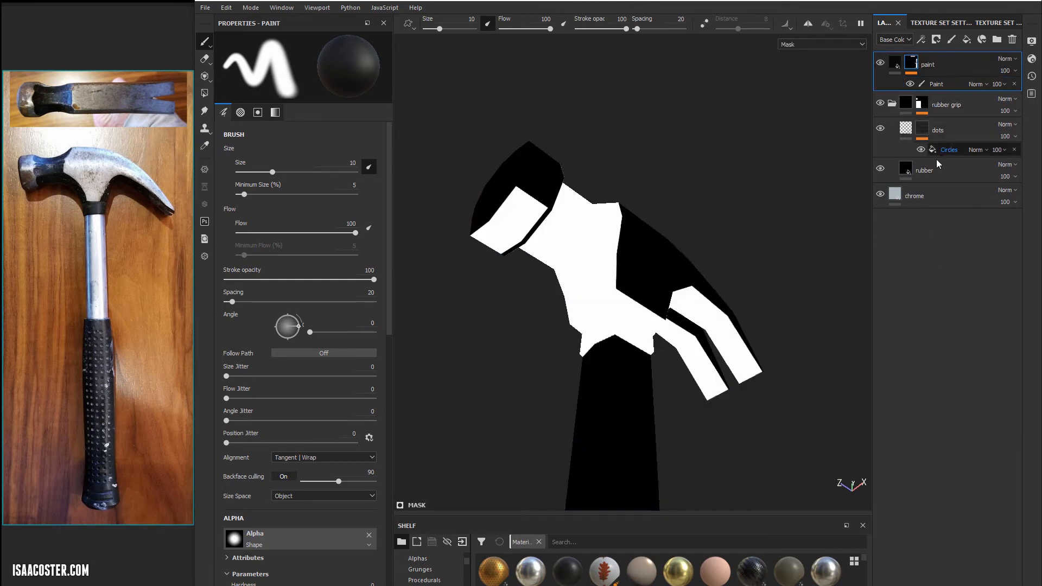
pyautogui.keyDown('alt'); pyautogui.click(922, 103); pyautogui.keyUp('alt')
pyautogui.keyDown('alt'); pyautogui.click(914, 63); pyautogui.keyUp('alt')
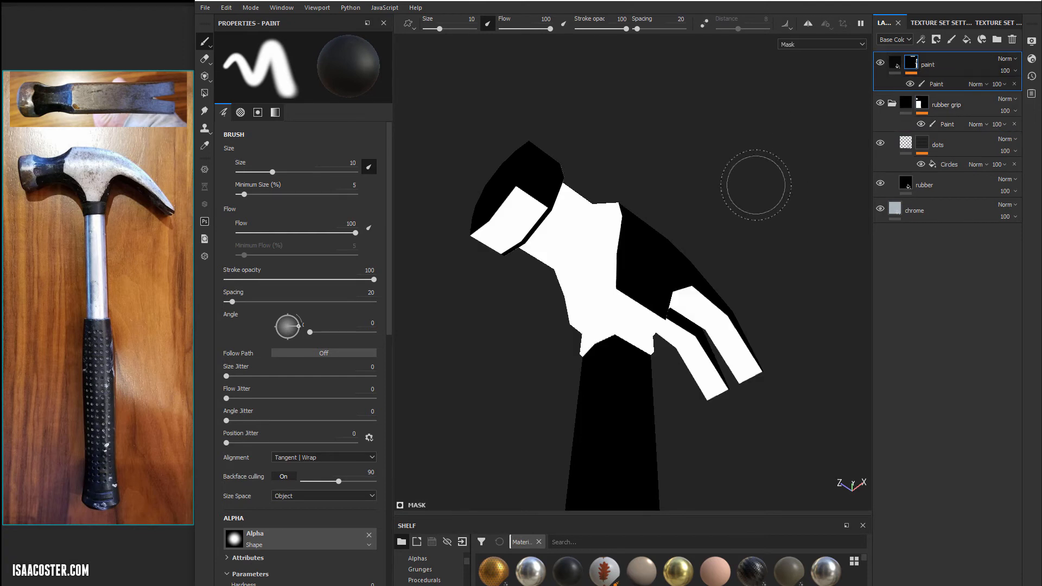
# - Polygon-fill the stray white faces under the striking head with color 0 in the paint layer's mask, and restore the material view
pyautogui.moveTo(756, 184)
pyautogui.keyDown('alt'); pyautogui.mouseDown()
pyautogui.moveTo(779, 237)
pyautogui.moveTo(586, 267)
pyautogui.moveTo(601, 276)
pyautogui.moveTo(619, 255)
pyautogui.moveTo(609, 225)
pyautogui.moveTo(586, 221)
pyautogui.mouseUp(); pyautogui.keyUp('alt')
pyautogui.keyDown('alt'); pyautogui.moveTo(586, 221); pyautogui.dragTo(624, 214, button='right'); pyautogui.keyUp('alt')
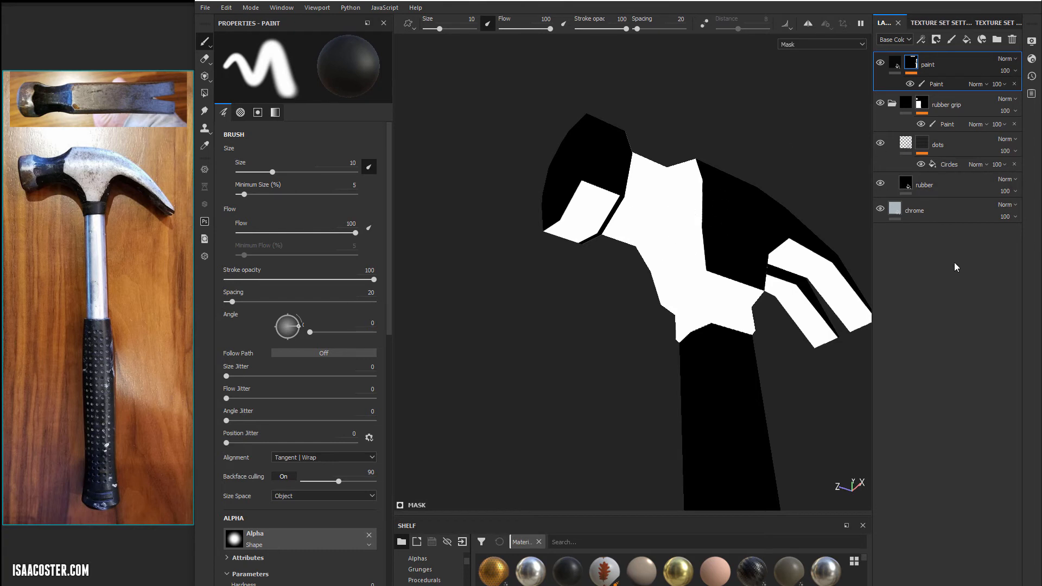
pyautogui.keyDown('alt'); pyautogui.moveTo(670, 267); pyautogui.dragTo(668, 292); pyautogui.keyUp('alt')
pyautogui.keyDown('alt'); pyautogui.moveTo(508, 294); pyautogui.dragTo(532, 272); pyautogui.keyUp('alt')
pyautogui.keyDown('alt'); pyautogui.moveTo(668, 239); pyautogui.dragTo(673, 259, button='right'); pyautogui.keyUp('alt')
pyautogui.moveTo(572, 233)
pyautogui.keyDown('alt'); pyautogui.mouseDown()
pyautogui.moveTo(607, 228)
pyautogui.moveTo(592, 218)
pyautogui.mouseUp(); pyautogui.keyUp('alt')
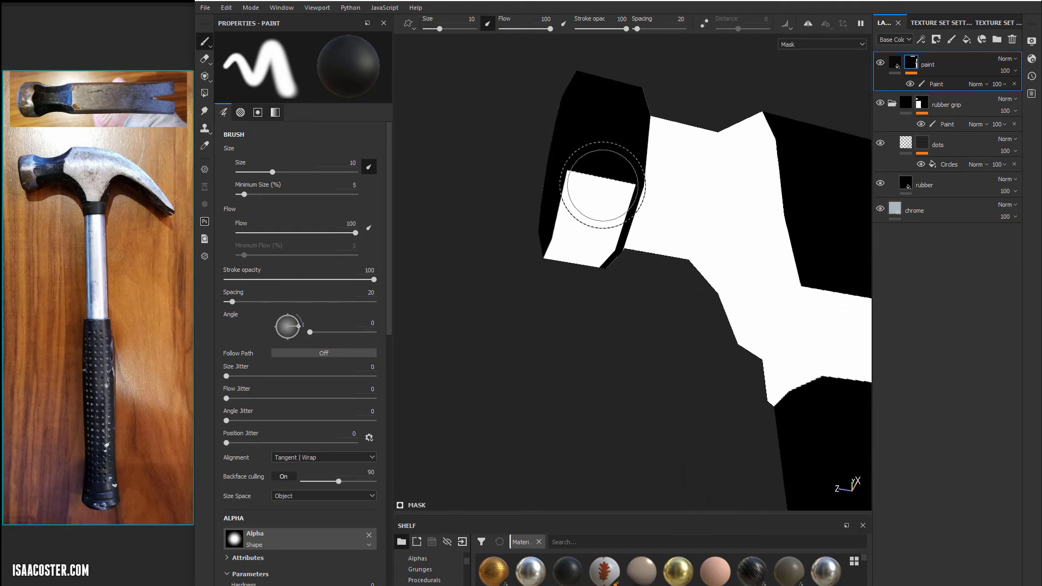
pyautogui.click(925, 85)
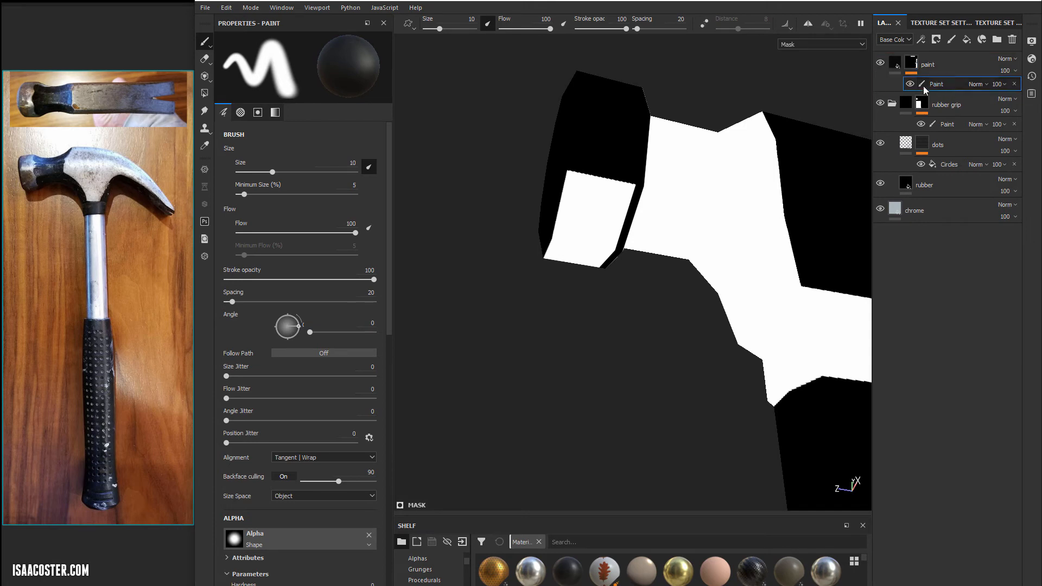
pyautogui.click(206, 94)
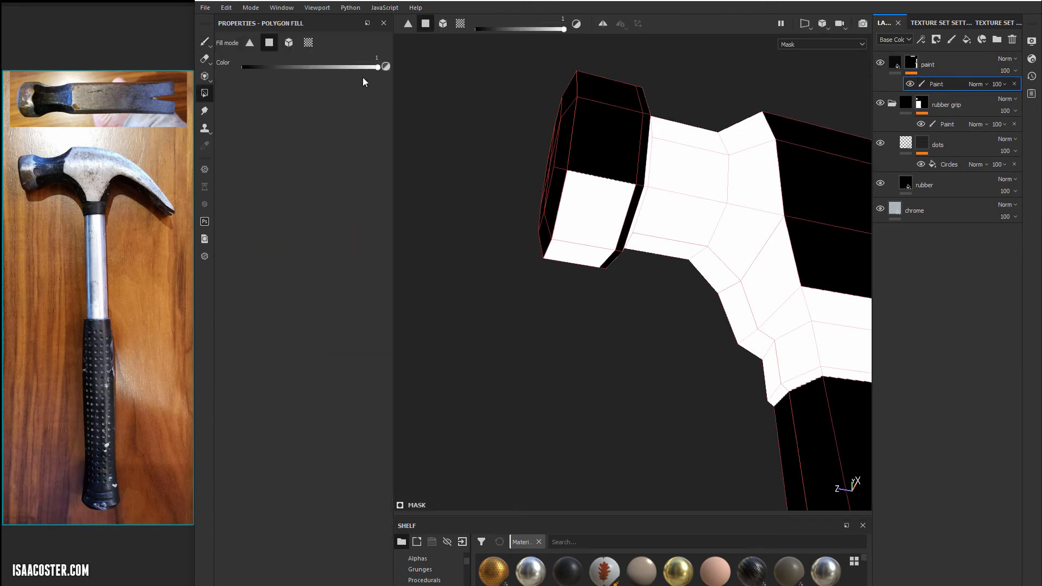
pyautogui.click(594, 218)
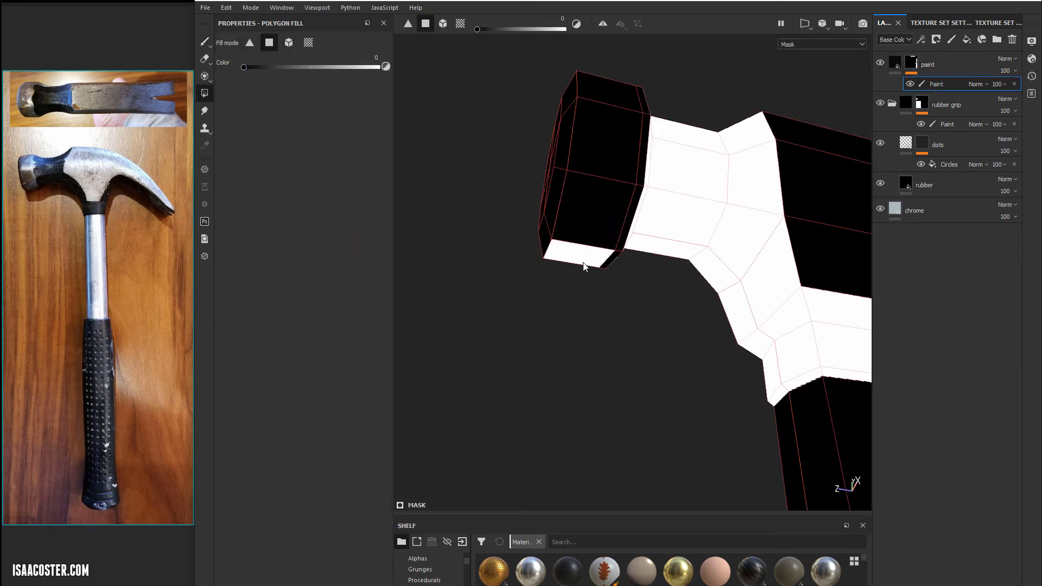
pyautogui.keyDown('alt'); pyautogui.moveTo(610, 254); pyautogui.dragTo(618, 405); pyautogui.keyUp('alt')
pyautogui.press('m')
# - Select the rubber grip mask's Paint effect, view that mask alone on the handle, and return to the material view
pyautogui.scroll(2, 688, 413)
pyautogui.scroll(-7, 697, 374)
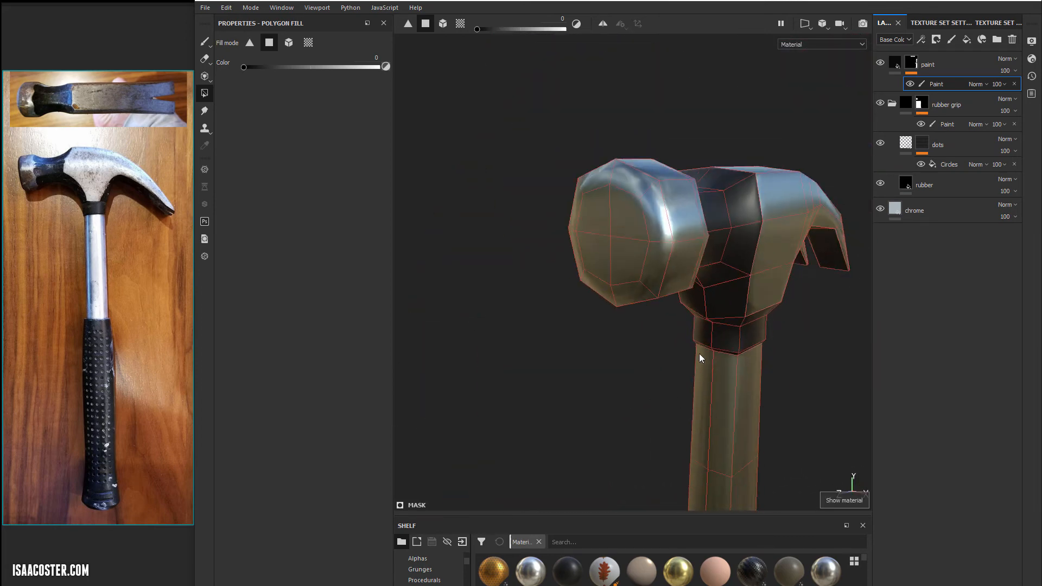
pyautogui.keyDown('alt'); pyautogui.moveTo(693, 409); pyautogui.dragTo(584, 244, button='middle'); pyautogui.keyUp('alt')
pyautogui.keyDown('alt'); pyautogui.moveTo(584, 244); pyautogui.dragTo(626, 251); pyautogui.keyUp('alt')
pyautogui.scroll(2, 625, 254)
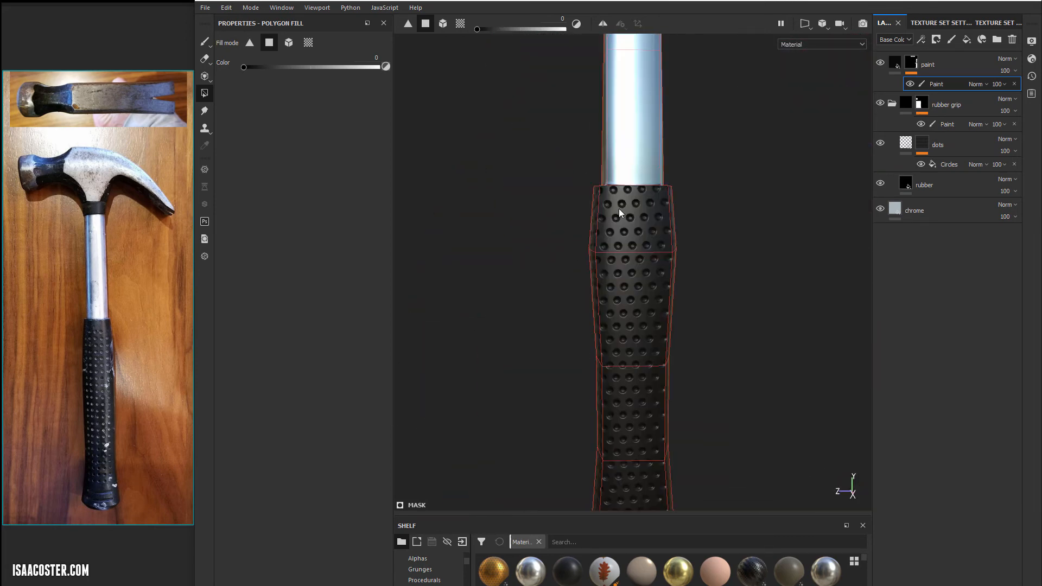
pyautogui.keyDown('alt'); pyautogui.moveTo(691, 316); pyautogui.dragTo(698, 310); pyautogui.keyUp('alt')
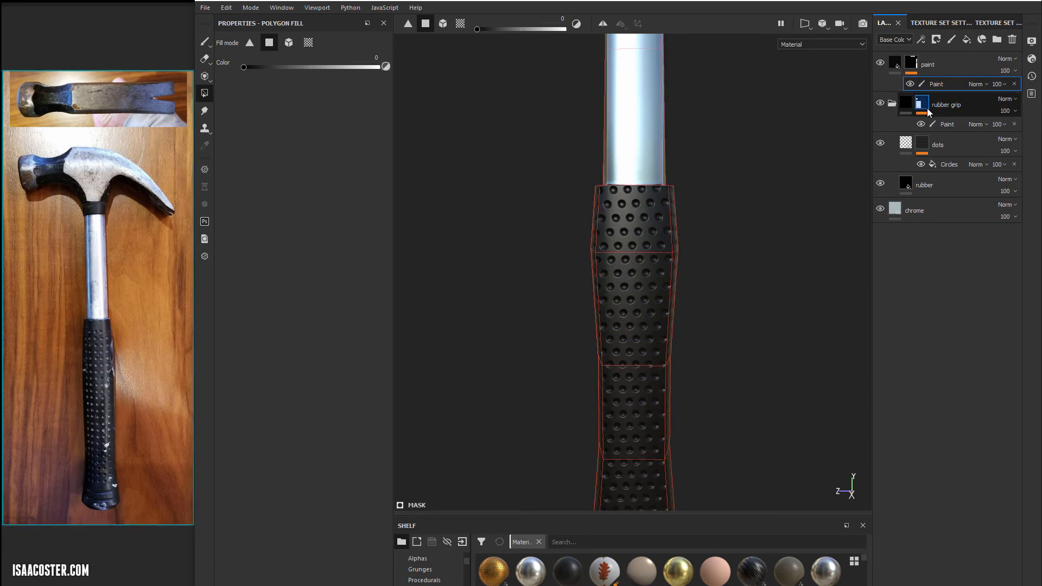
pyautogui.click(942, 124)
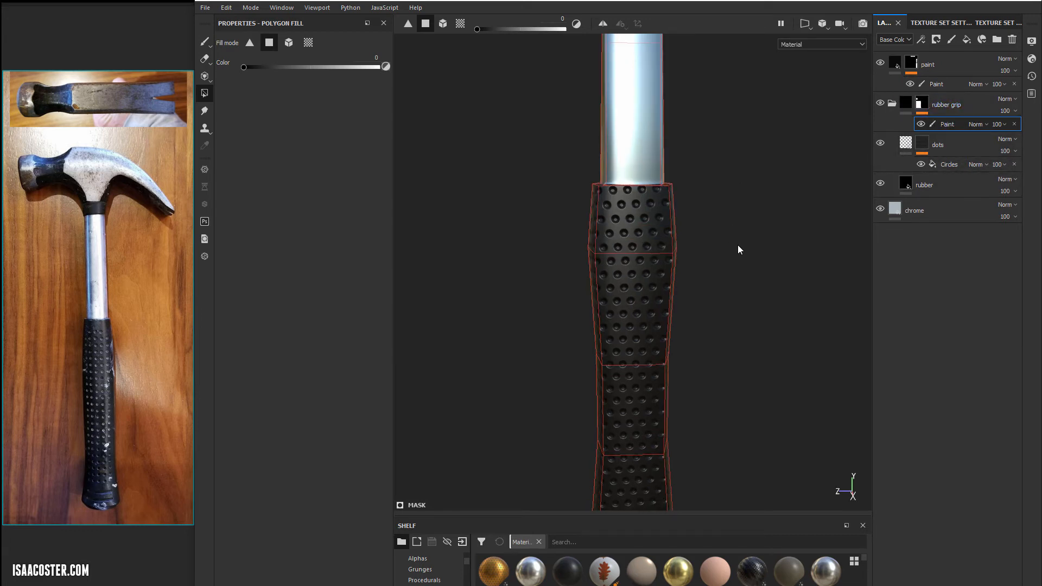
pyautogui.moveTo(738, 245); pyautogui.dragTo(710, 154, button='middle')
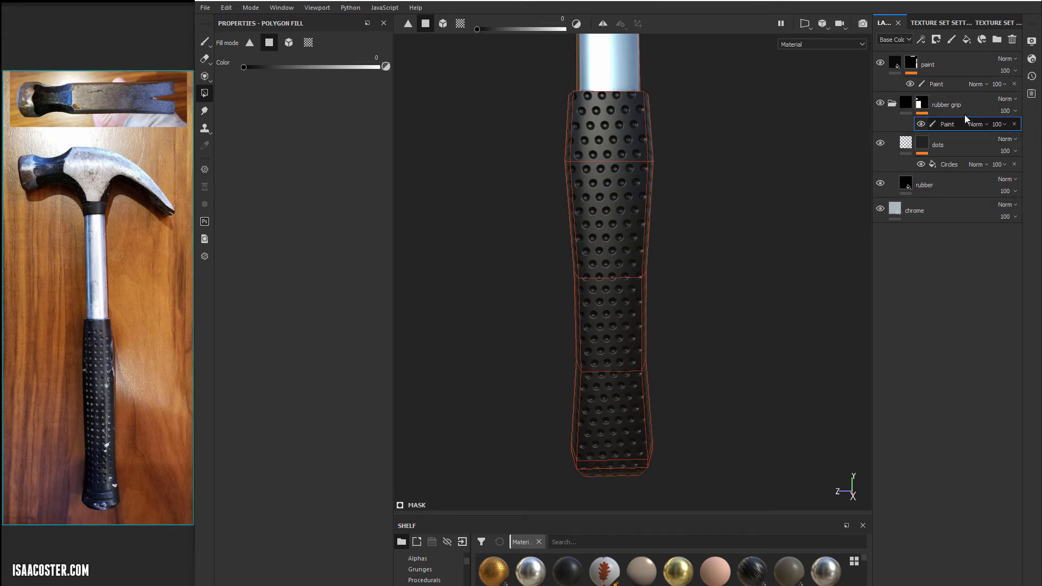
pyautogui.keyDown('alt'); pyautogui.click(922, 104); pyautogui.keyUp('alt')
pyautogui.keyDown('alt'); pyautogui.moveTo(702, 272); pyautogui.dragTo(725, 300); pyautogui.keyUp('alt')
pyautogui.press('m')
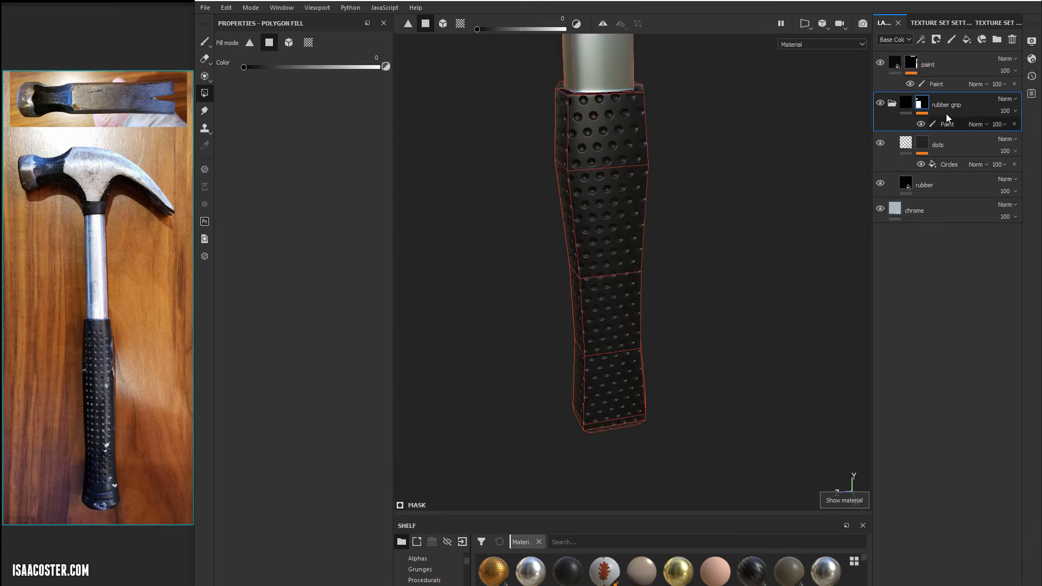
# - Show the Circles fill's settings and display the dots layer's mask alone on the grip
pyautogui.click(949, 163)
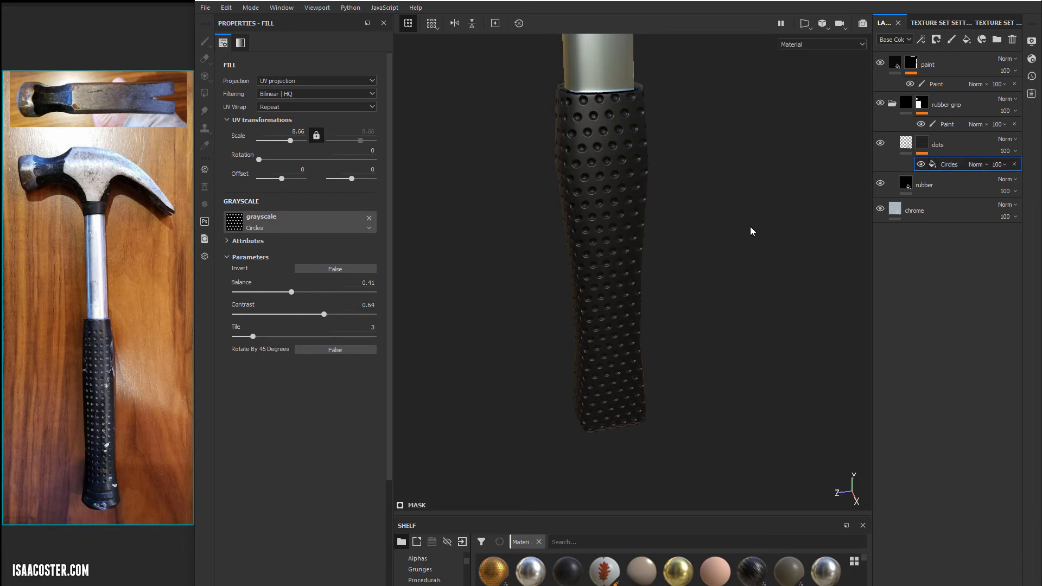
pyautogui.click(922, 144)
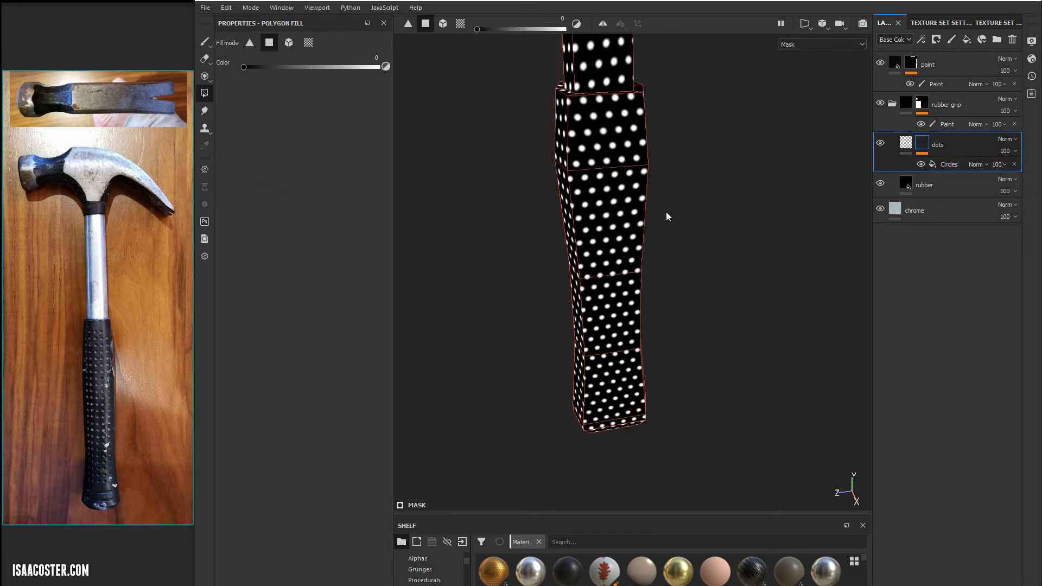
# - Add a paint effect above the Circles fill in the dots layer's mask
pyautogui.keyDown('alt'); pyautogui.moveTo(667, 216); pyautogui.dragTo(631, 92); pyautogui.keyUp('alt')
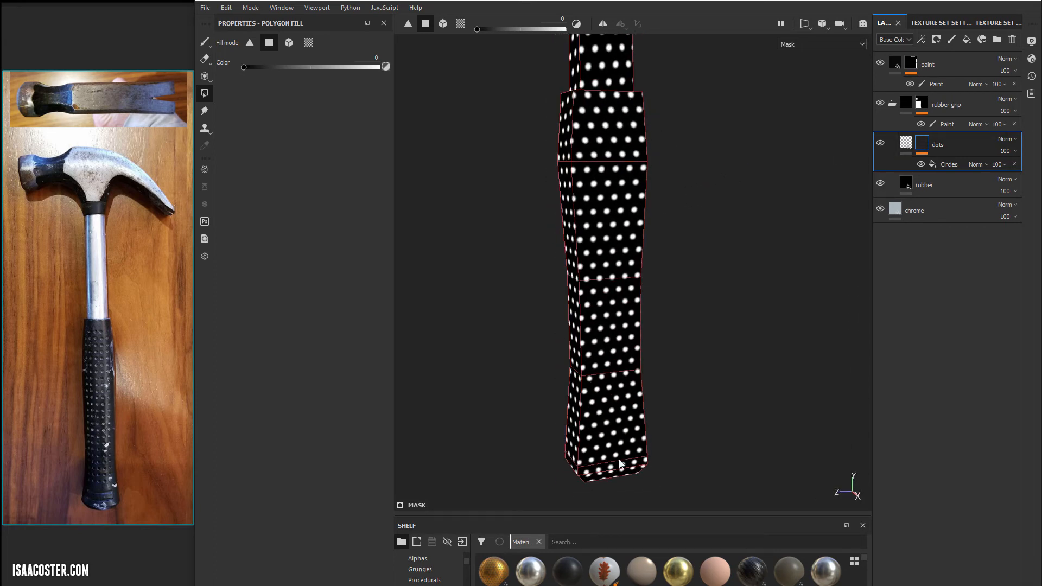
pyautogui.click(946, 164)
pyautogui.rightClick(950, 171)
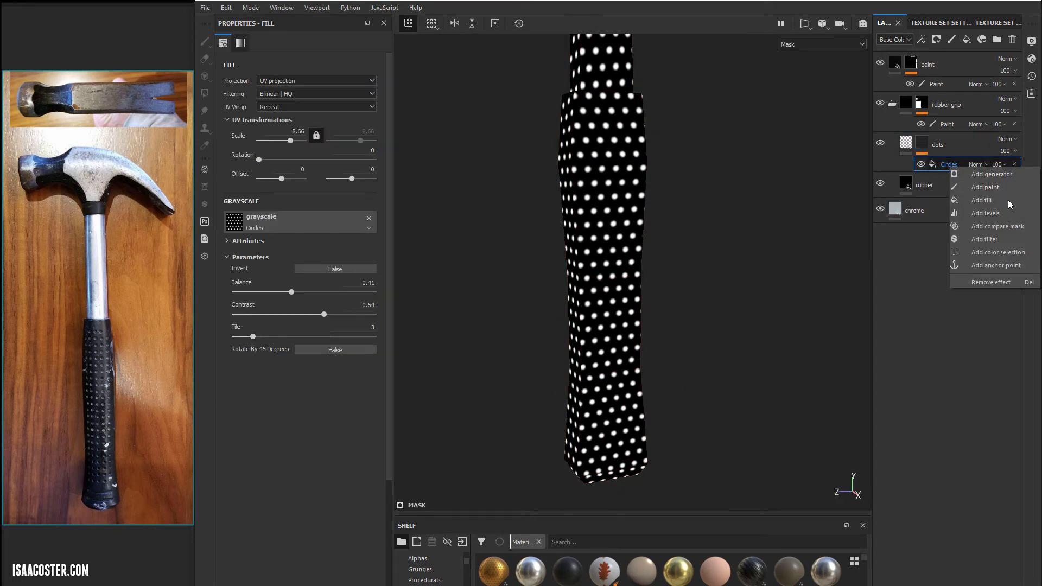
pyautogui.click(998, 190)
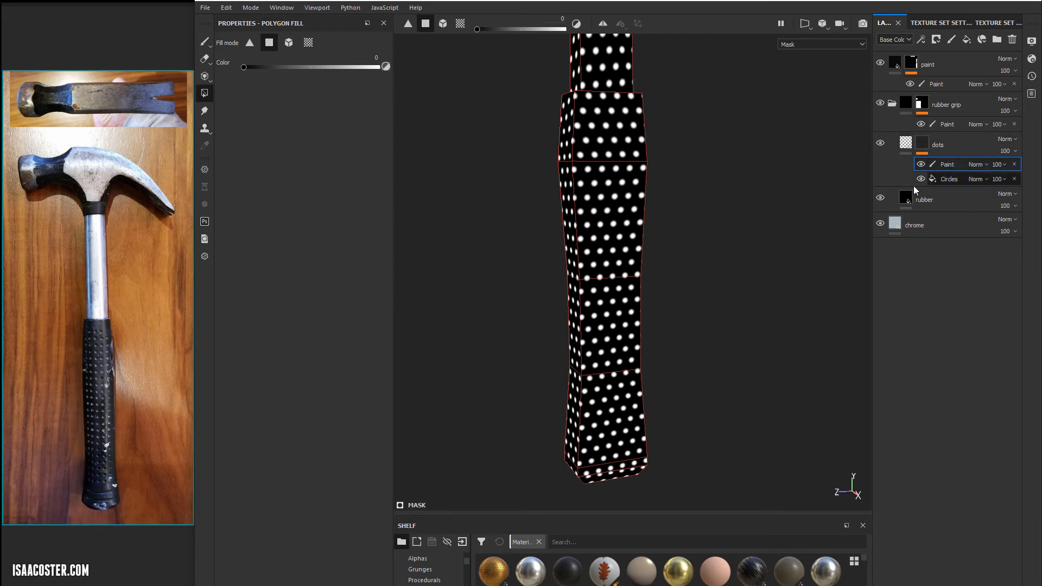
pyautogui.keyDown('alt'); pyautogui.moveTo(608, 146); pyautogui.dragTo(574, 142); pyautogui.keyUp('alt')
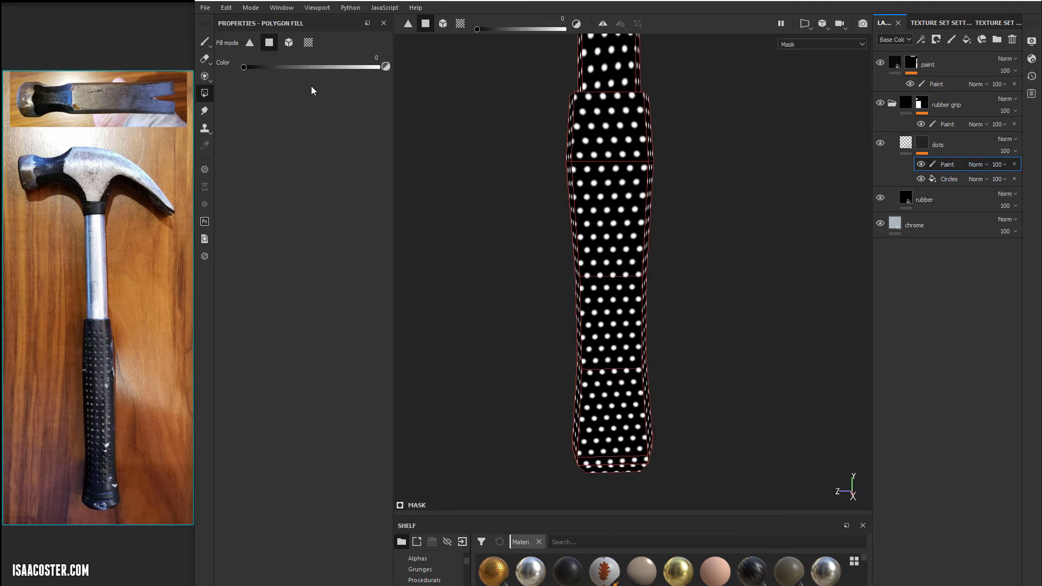
# - Switch to the Paint tool and load the Basic Hard brush from the shelf's brush presets
pyautogui.click(202, 41)
pyautogui.keyDown('alt'); pyautogui.moveTo(535, 261); pyautogui.dragTo(546, 337, button='middle'); pyautogui.keyUp('alt')
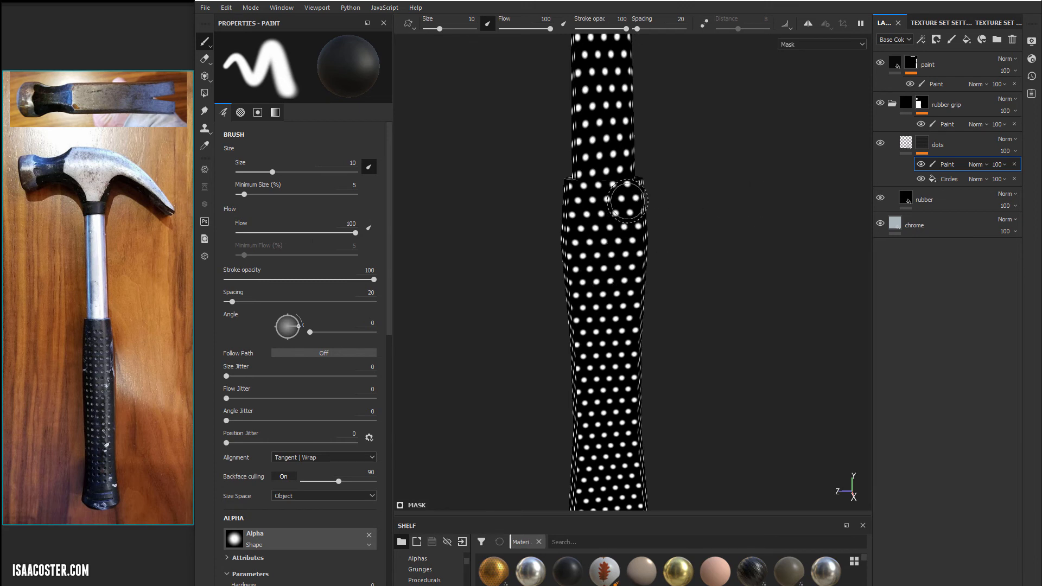
pyautogui.moveTo(643, 208)
pyautogui.keyDown('alt'); pyautogui.mouseDown()
pyautogui.moveTo(660, 228)
pyautogui.moveTo(656, 212)
pyautogui.mouseUp(); pyautogui.keyUp('alt')
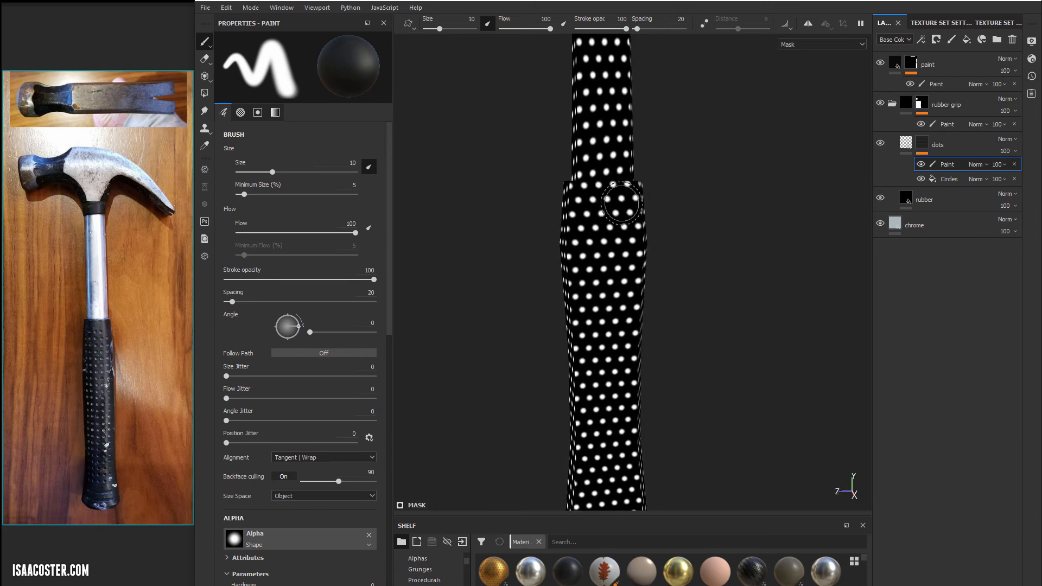
pyautogui.moveTo(582, 204)
pyautogui.mouseDown()
pyautogui.moveTo(646, 198)
pyautogui.moveTo(543, 185)
pyautogui.mouseUp()
pyautogui.moveTo(447, 515); pyautogui.dragTo(449, 427)
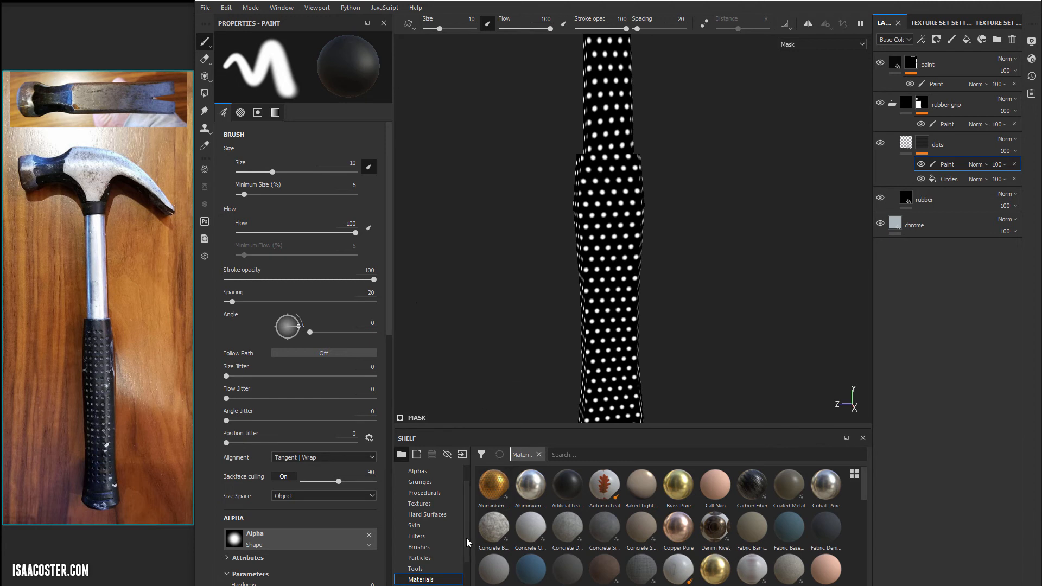
pyautogui.scroll(2, 438, 546)
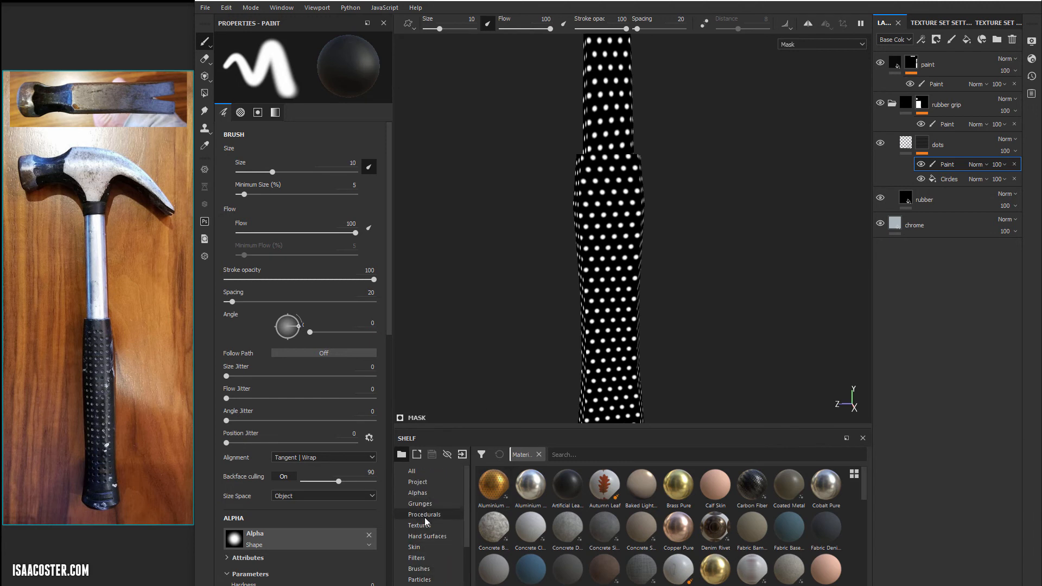
pyautogui.click(426, 569)
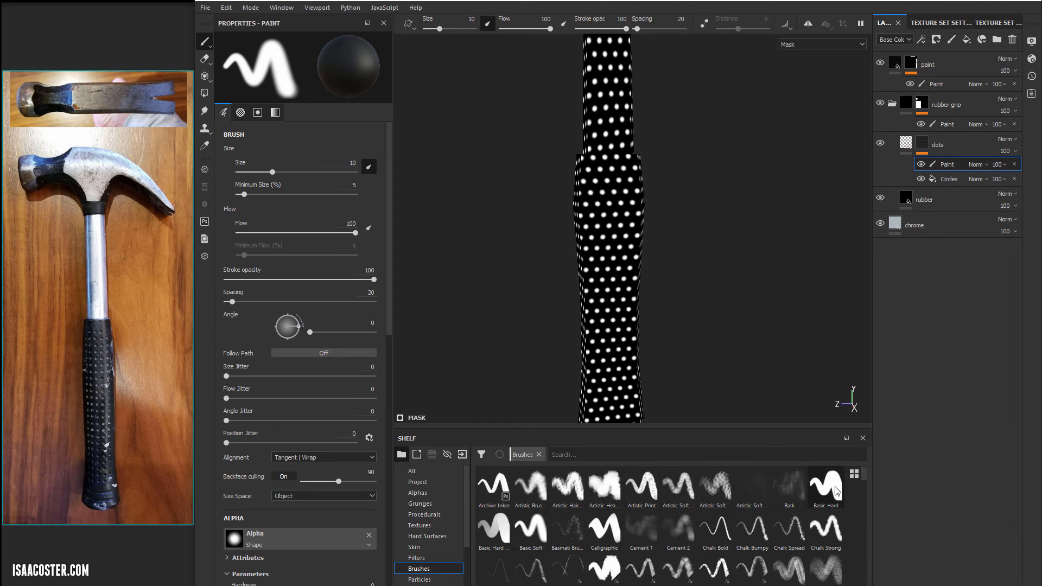
pyautogui.click(833, 492)
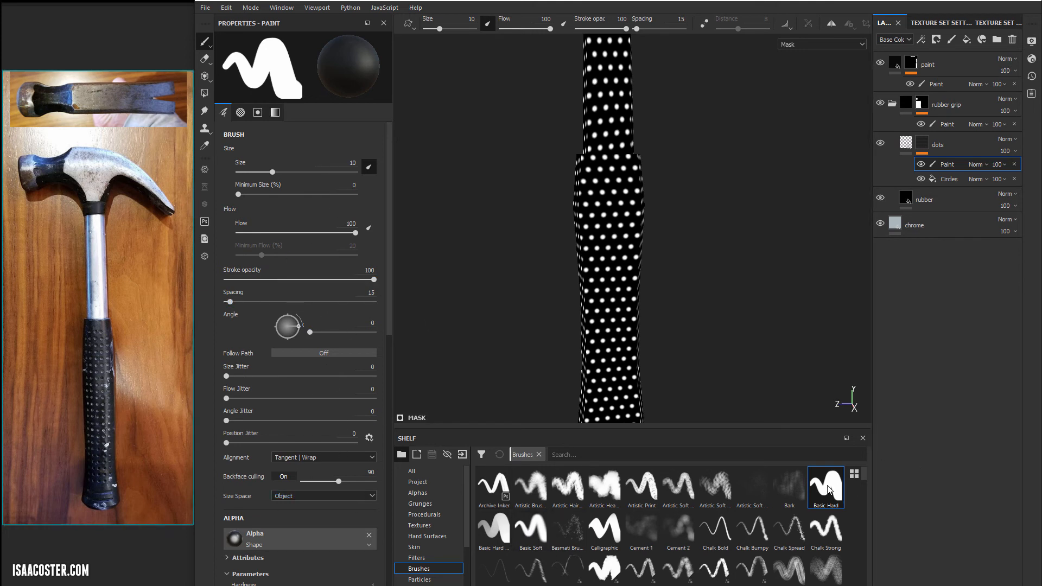
pyautogui.moveTo(619, 197); pyautogui.dragTo(623, 274)
pyautogui.keyDown('alt'); pyautogui.moveTo(688, 276); pyautogui.dragTo(654, 266); pyautogui.keyUp('alt')
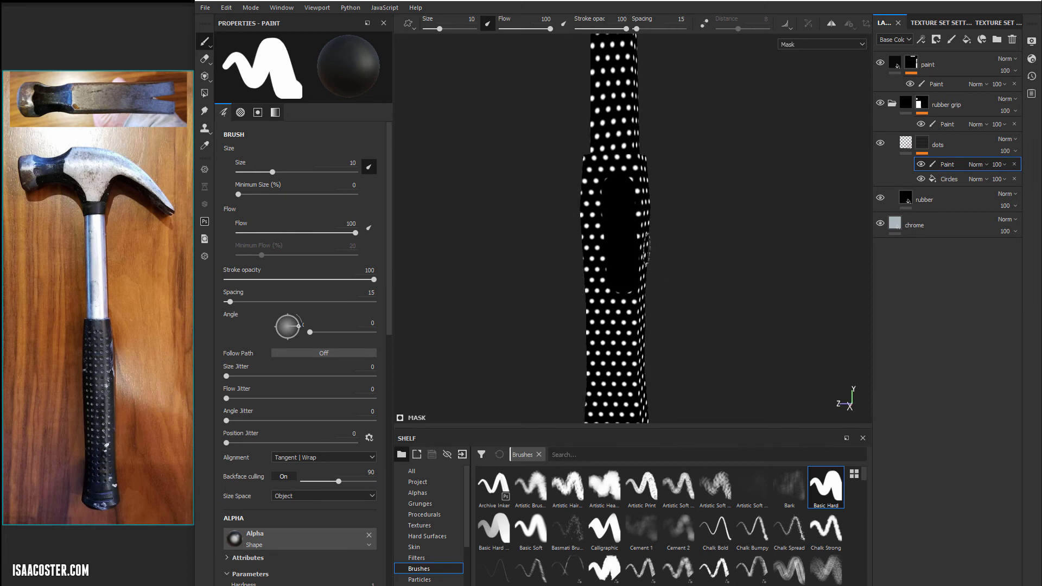
pyautogui.hotkey('ctrl', 'z')
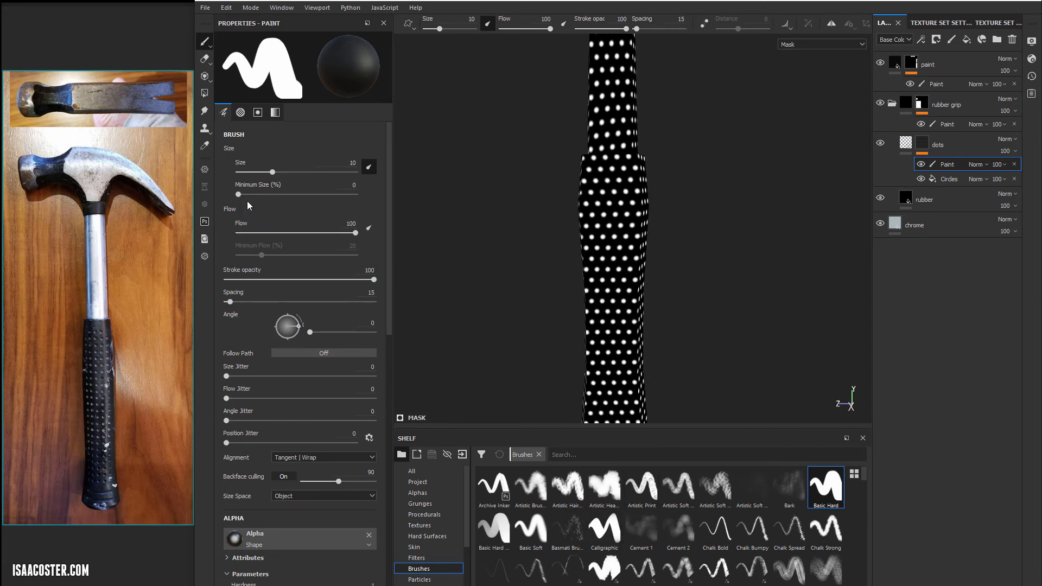
# - Reduce the brush size to 3.85 and paint the dots black along the top edge of one grip face in the mask
pyautogui.scroll(-4, 259, 349)
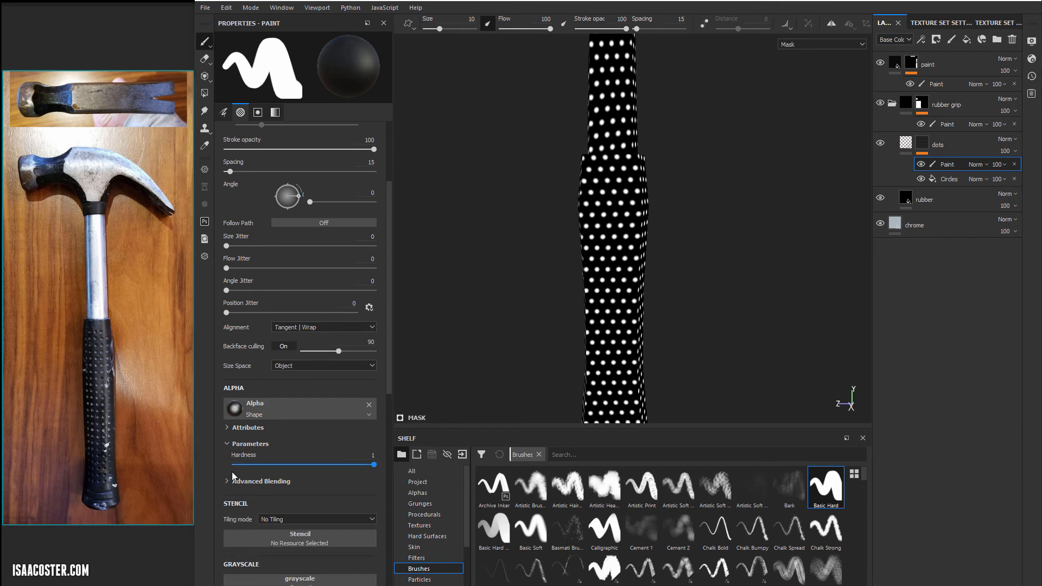
pyautogui.moveTo(367, 467)
pyautogui.mouseDown()
pyautogui.moveTo(298, 467)
pyautogui.moveTo(416, 482)
pyautogui.mouseUp()
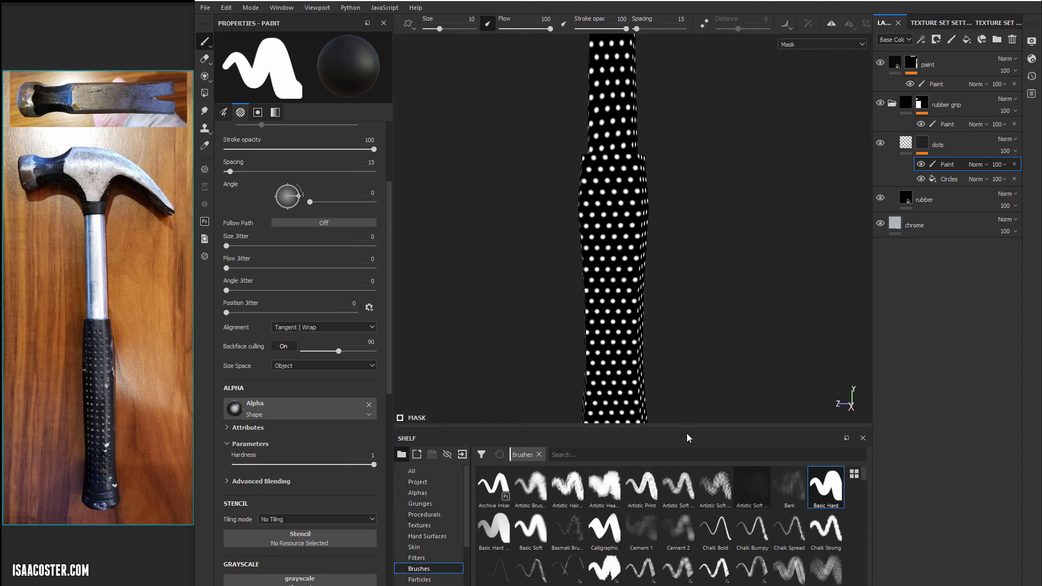
pyautogui.keyDown('alt'); pyautogui.moveTo(616, 194); pyautogui.dragTo(588, 246); pyautogui.keyUp('alt')
pyautogui.scroll(3, 588, 245)
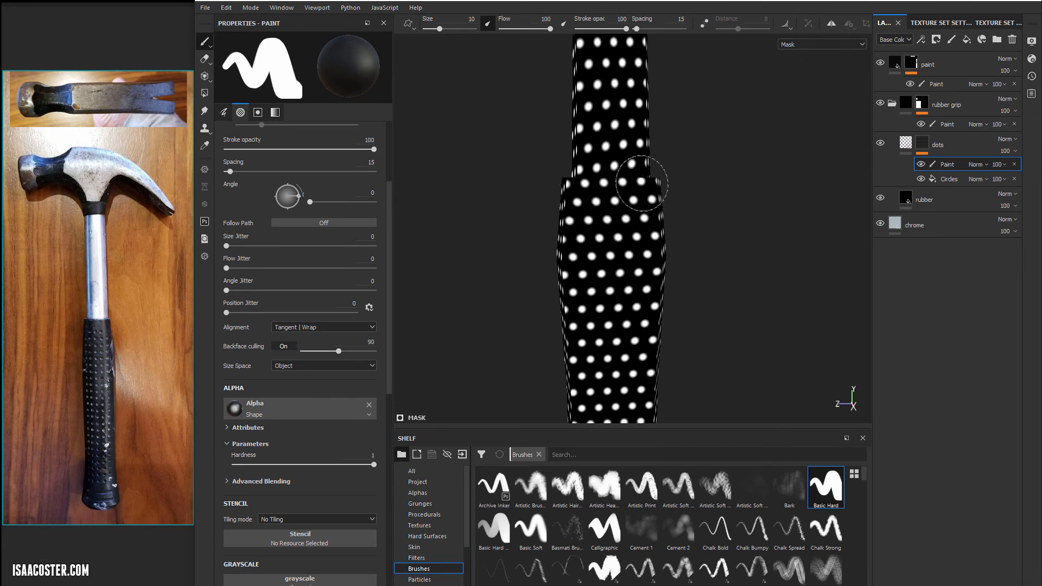
pyautogui.scroll(-1, 638, 198)
pyautogui.moveTo(638, 197)
pyautogui.keyDown('ctrl'); pyautogui.mouseDown(button='right')
pyautogui.moveTo(624, 197)
pyautogui.moveTo(655, 196)
pyautogui.mouseUp(button='right'); pyautogui.keyUp('ctrl')
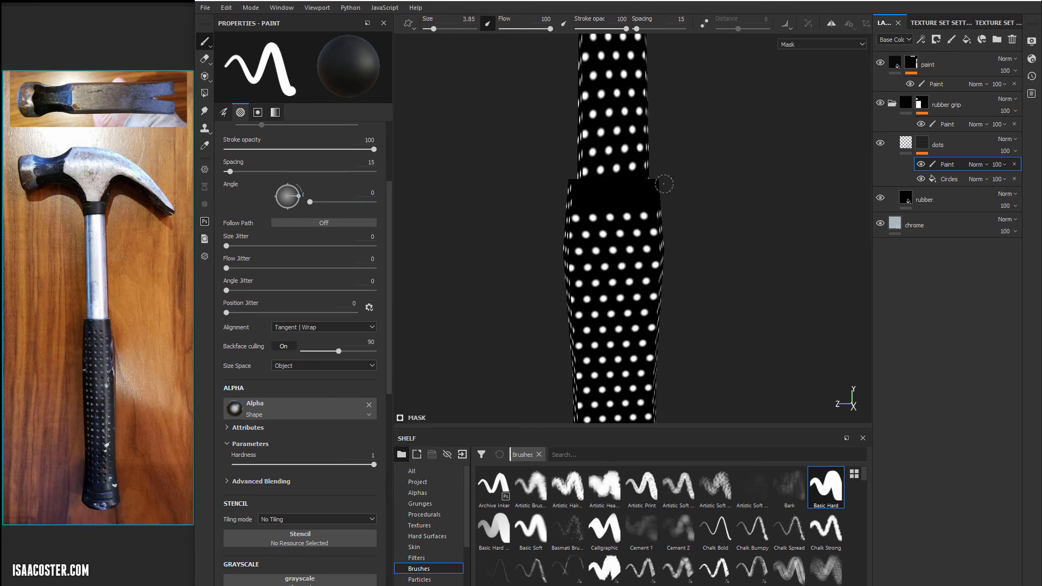
# - Continue the black band around the other faces of the grip's top edge, removing the uppermost dots from the mask
pyautogui.moveTo(659, 191)
pyautogui.keyDown('alt'); pyautogui.mouseDown()
pyautogui.moveTo(672, 207)
pyautogui.moveTo(476, 186)
pyautogui.moveTo(716, 194)
pyautogui.mouseUp(); pyautogui.keyUp('alt')
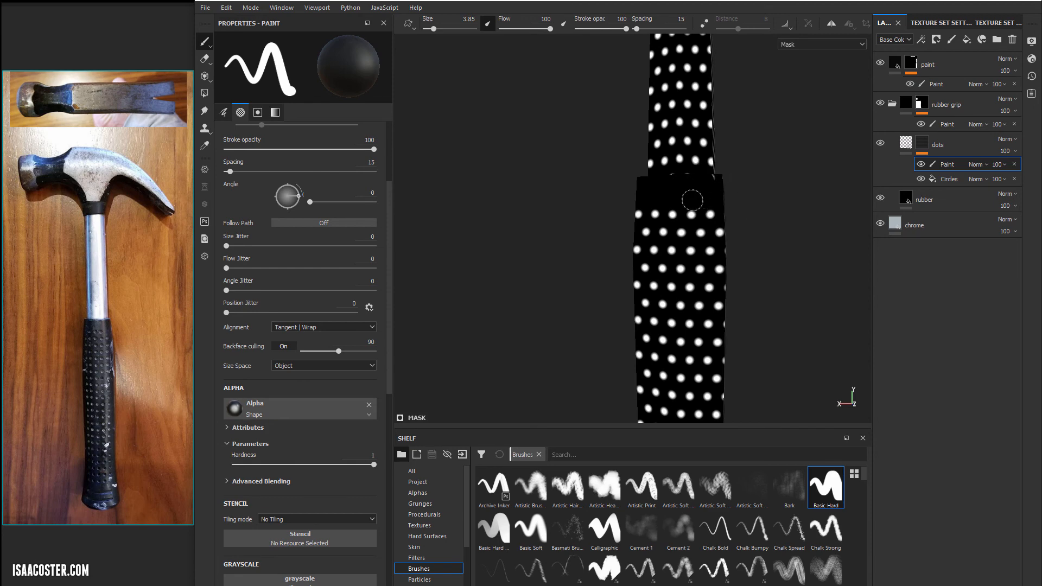
pyautogui.keyDown('alt'); pyautogui.moveTo(758, 228); pyautogui.dragTo(649, 221); pyautogui.keyUp('alt')
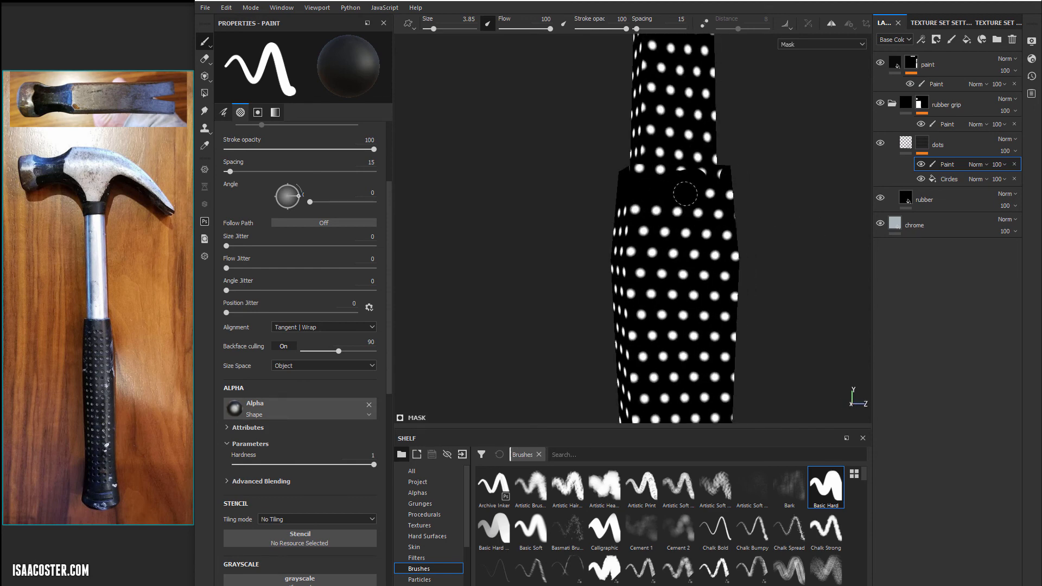
pyautogui.moveTo(786, 191)
pyautogui.keyDown('alt'); pyautogui.mouseDown()
pyautogui.moveTo(591, 195)
pyautogui.moveTo(619, 190)
pyautogui.moveTo(562, 186)
pyautogui.moveTo(458, 249)
pyautogui.moveTo(634, 166)
pyautogui.mouseUp(); pyautogui.keyUp('alt')
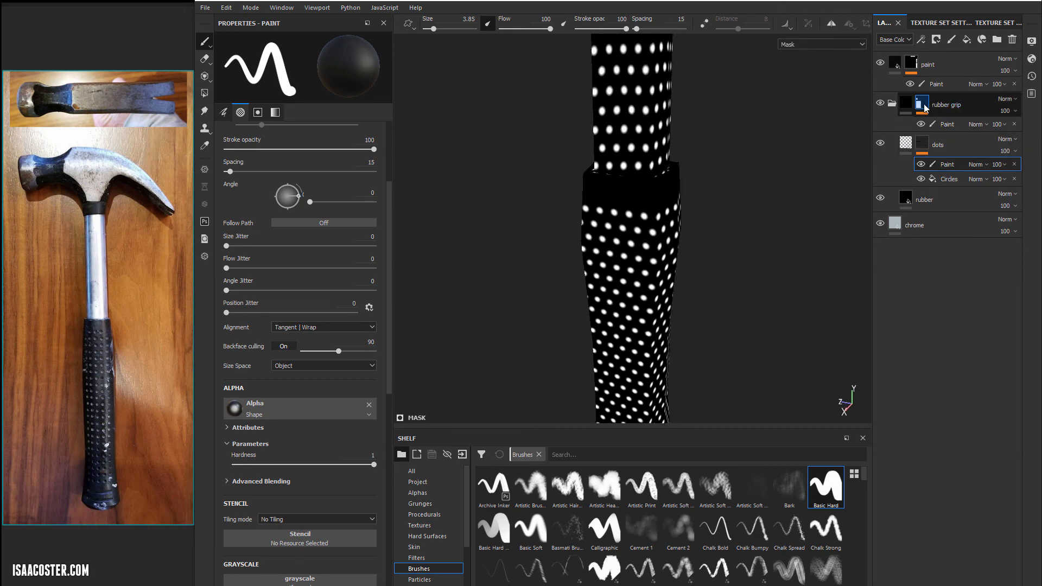
pyautogui.keyDown('alt'); pyautogui.moveTo(795, 228); pyautogui.dragTo(750, 276); pyautogui.keyUp('alt')
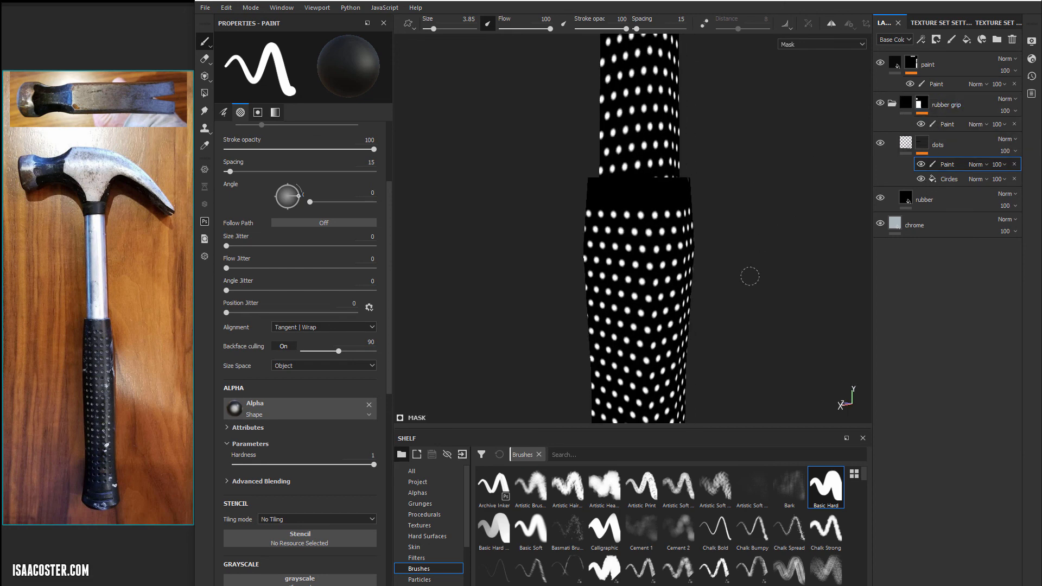
# - Restore the material view and paint out the leftover dots around the grip's top rim with grayscale 0
pyautogui.press('m')
pyautogui.keyDown('alt'); pyautogui.moveTo(766, 190); pyautogui.dragTo(999, 186); pyautogui.keyUp('alt')
pyautogui.keyDown('alt'); pyautogui.moveTo(584, 202); pyautogui.dragTo(708, 163); pyautogui.keyUp('alt')
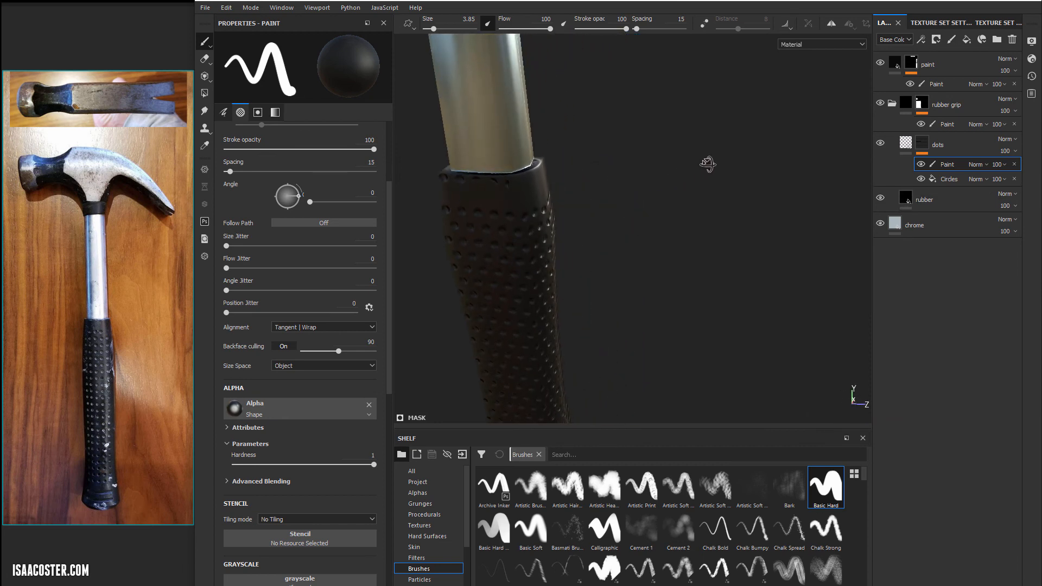
pyautogui.keyDown('alt'); pyautogui.moveTo(435, 179); pyautogui.dragTo(474, 181); pyautogui.keyUp('alt')
pyautogui.scroll(-5, 331, 419)
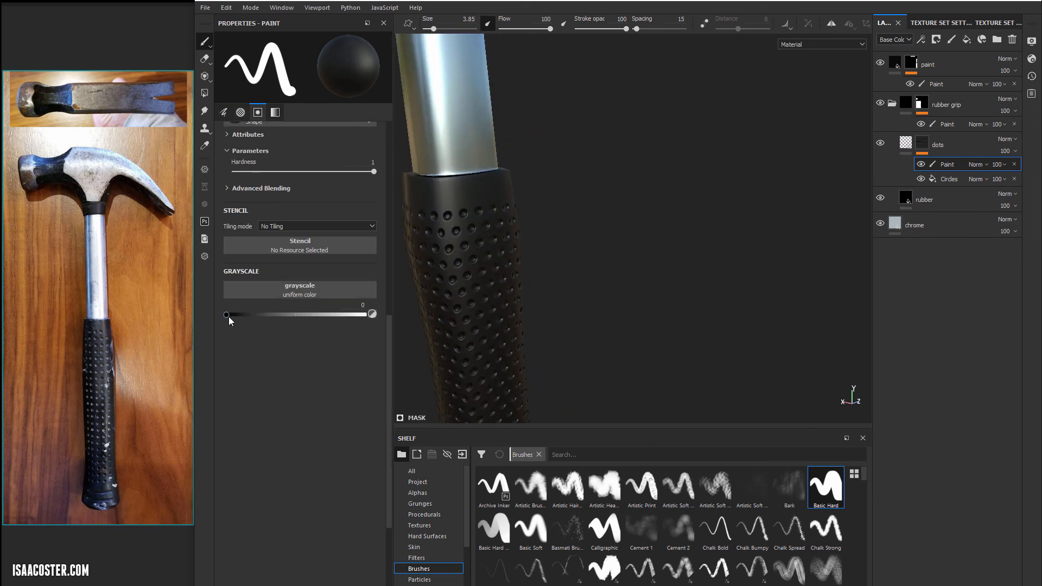
# - Paint out the lowest rows of dots around the sides of the grip's bottom end with the size 3.85 brush
pyautogui.keyDown('alt'); pyautogui.moveTo(663, 172); pyautogui.dragTo(839, 262); pyautogui.keyUp('alt')
pyautogui.keyDown('alt'); pyautogui.moveTo(769, 254); pyautogui.dragTo(728, 133, button='middle'); pyautogui.keyUp('alt')
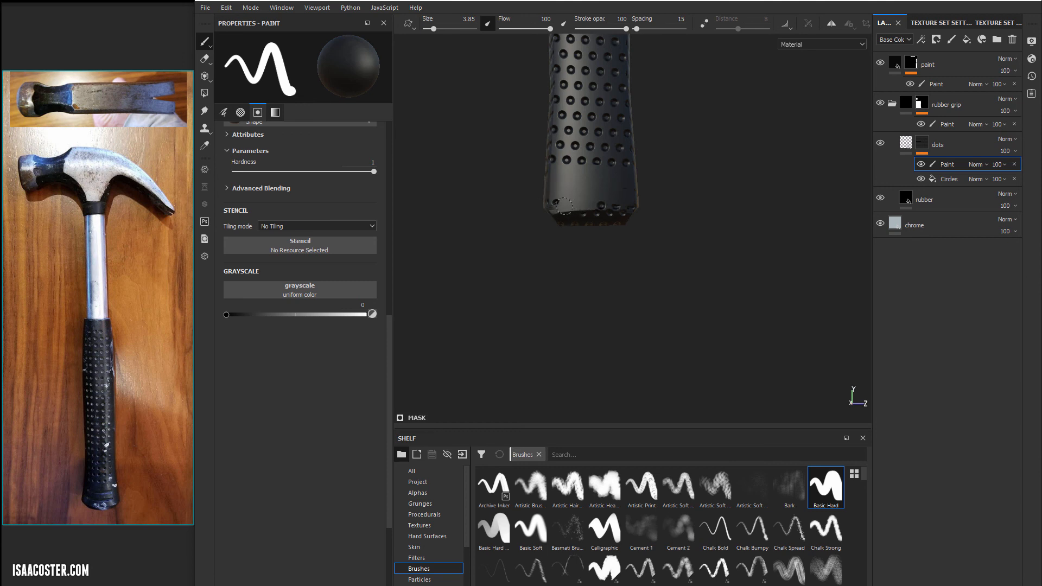
pyautogui.keyDown('alt'); pyautogui.moveTo(721, 222); pyautogui.dragTo(605, 202); pyautogui.keyUp('alt')
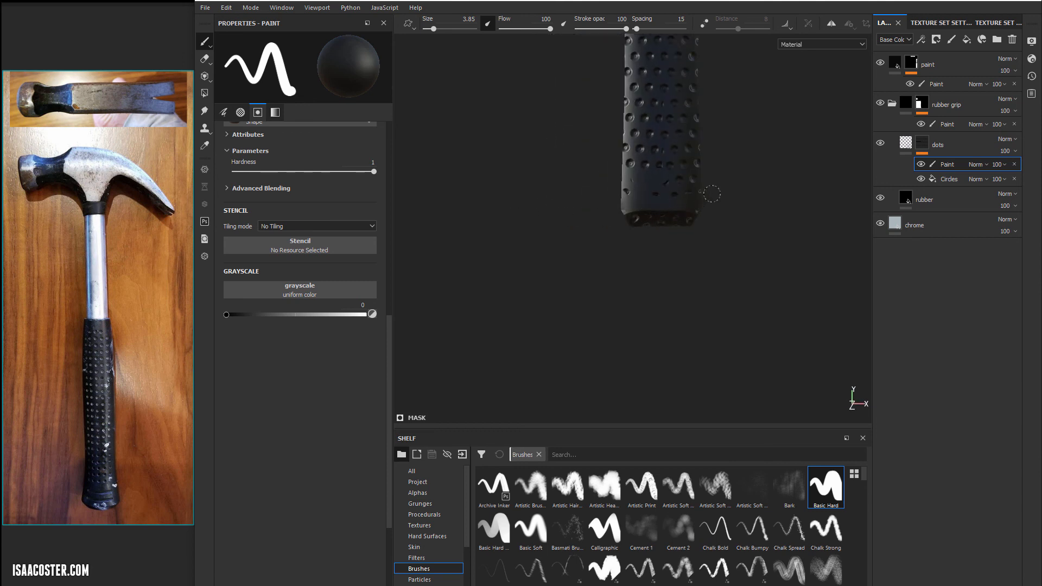
pyautogui.keyDown('alt'); pyautogui.moveTo(726, 198); pyautogui.dragTo(600, 175); pyautogui.keyUp('alt')
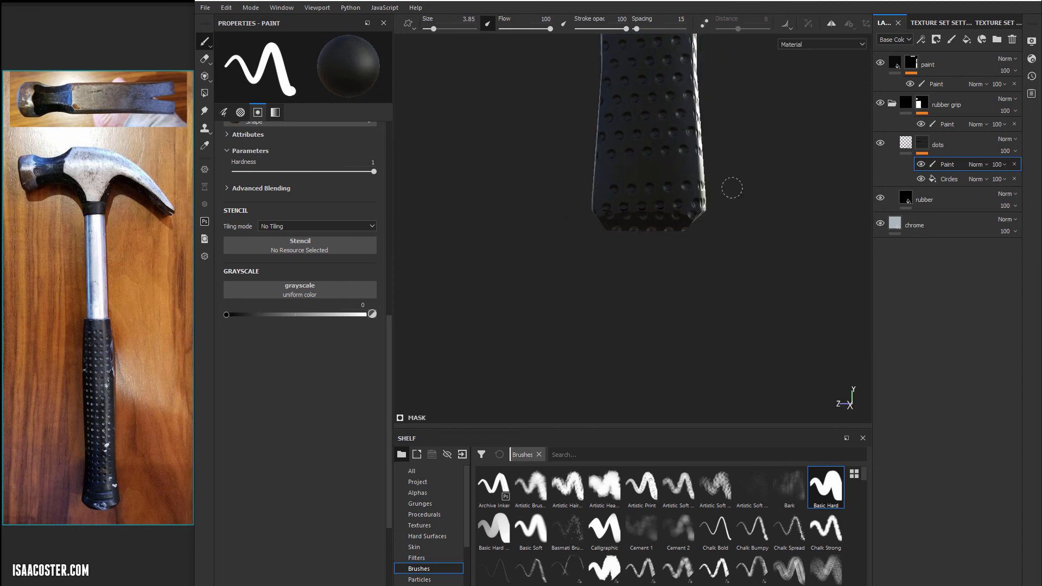
pyautogui.keyDown('alt'); pyautogui.moveTo(731, 188); pyautogui.dragTo(547, 163); pyautogui.keyUp('alt')
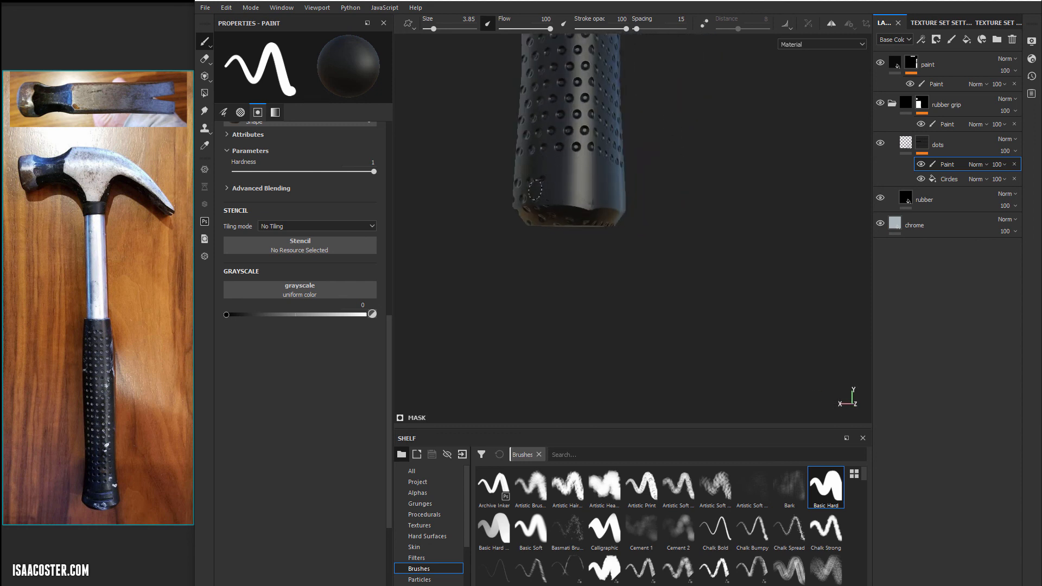
pyautogui.moveTo(613, 203)
pyautogui.keyDown('alt'); pyautogui.mouseDown()
pyautogui.moveTo(570, 209)
pyautogui.moveTo(560, 223)
pyautogui.mouseUp(); pyautogui.keyUp('alt')
# - Enlarge the brush to 9.99 and paint out the stray dots on the grip's bottom face and lower edge
pyautogui.press(']')
pyautogui.press(']')
pyautogui.press(']')
pyautogui.press(']')
pyautogui.press(']')
pyautogui.press(']')
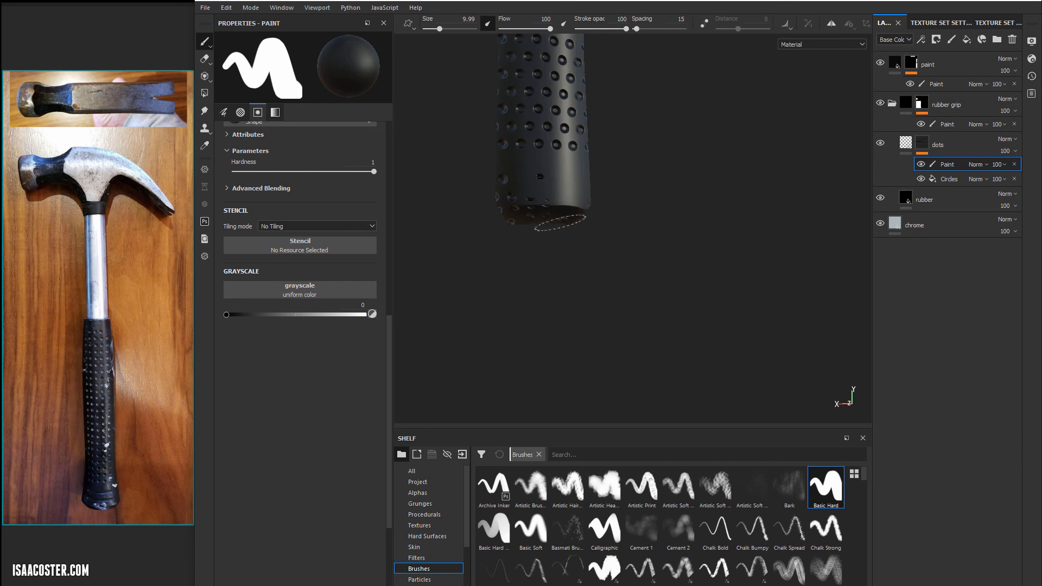
pyautogui.scroll(-4, 642, 288)
pyautogui.scroll(5, 643, 286)
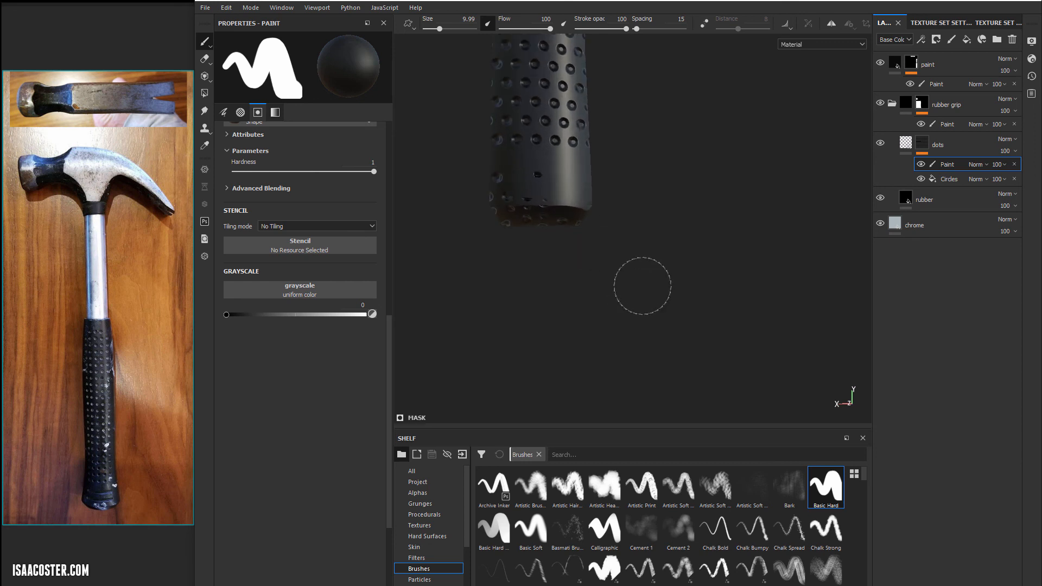
pyautogui.scroll(2, 643, 286)
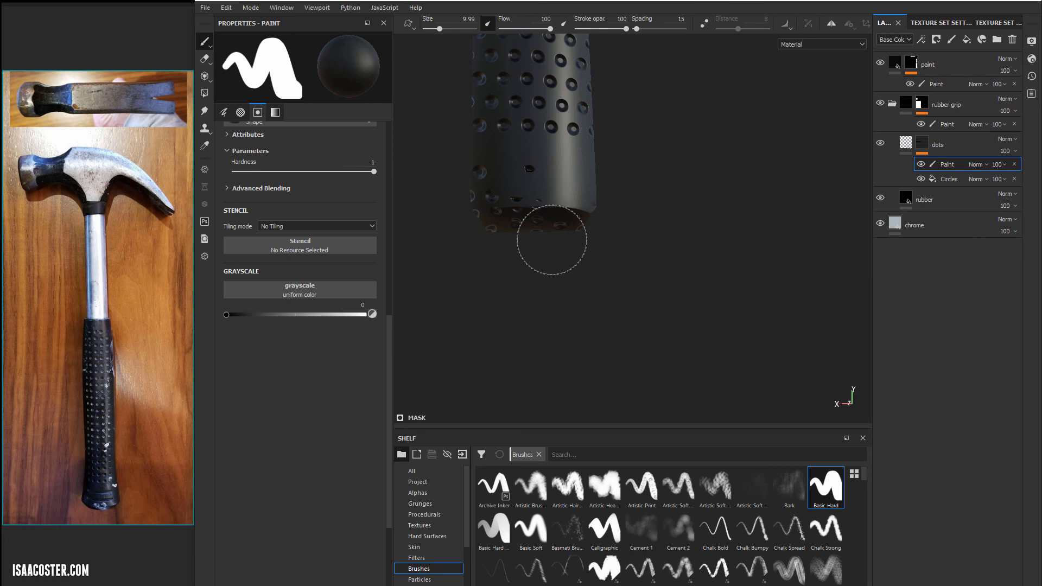
pyautogui.keyDown('alt'); pyautogui.moveTo(561, 234); pyautogui.dragTo(571, 257); pyautogui.keyUp('alt')
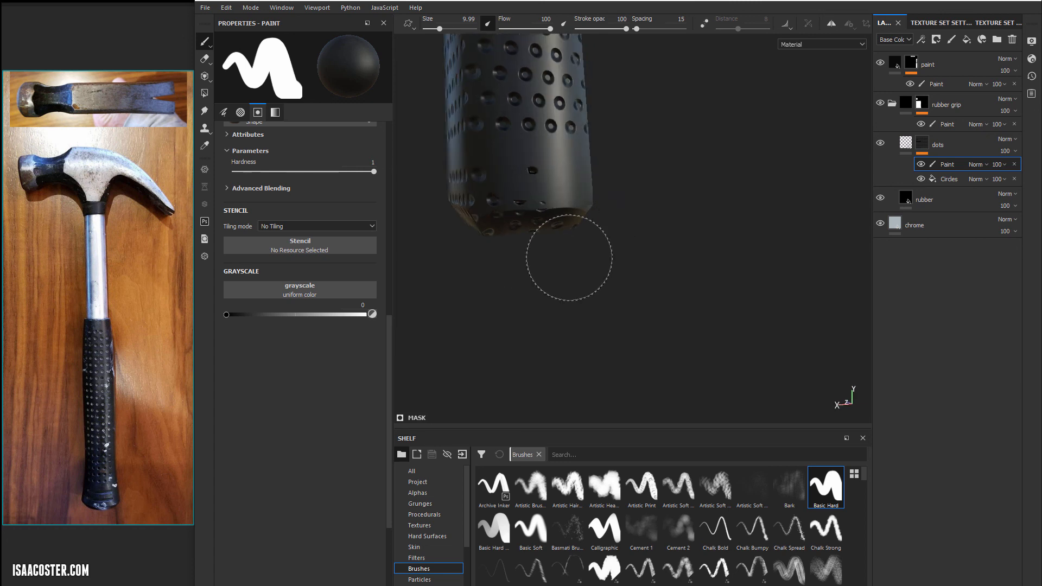
# - Set the brush to size 9.36 with a flow of 100
pyautogui.keyDown('ctrl'); pyautogui.moveTo(551, 186); pyautogui.dragTo(538, 186); pyautogui.keyUp('ctrl')
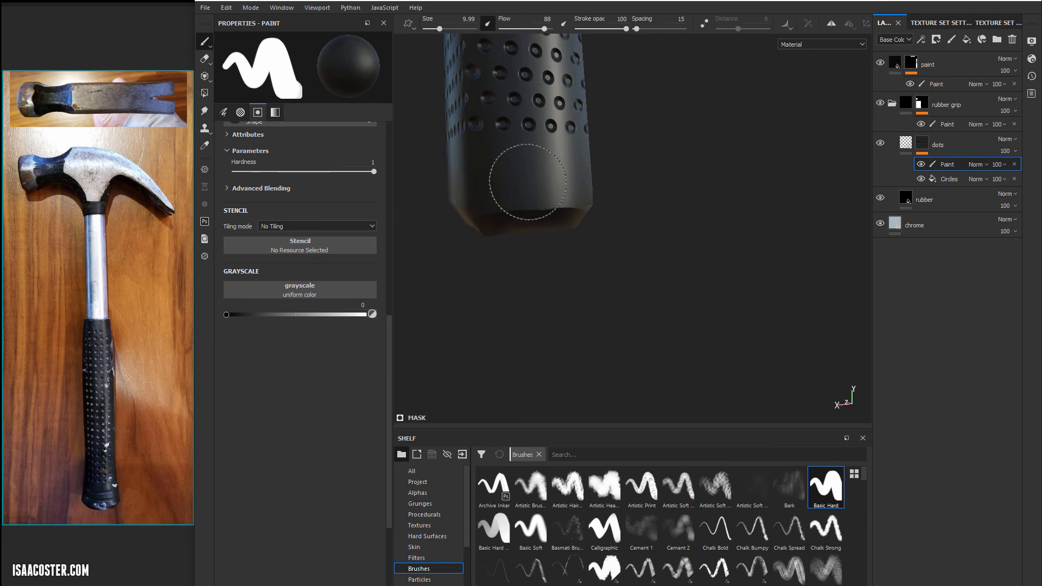
pyautogui.press('ctrl')
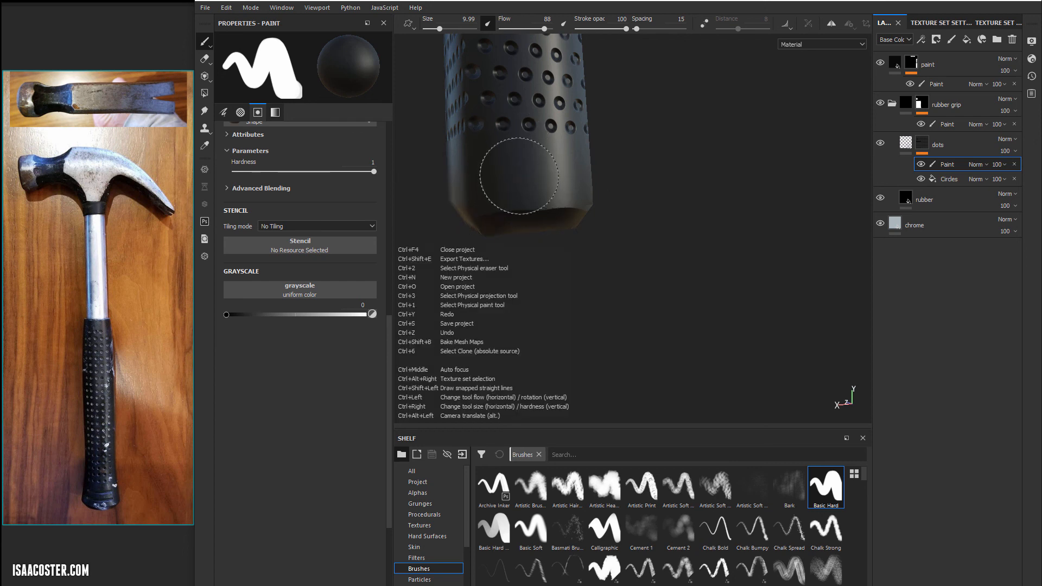
pyautogui.keyDown('ctrl'); pyautogui.moveTo(519, 176); pyautogui.dragTo(517, 178, button='right'); pyautogui.keyUp('ctrl')
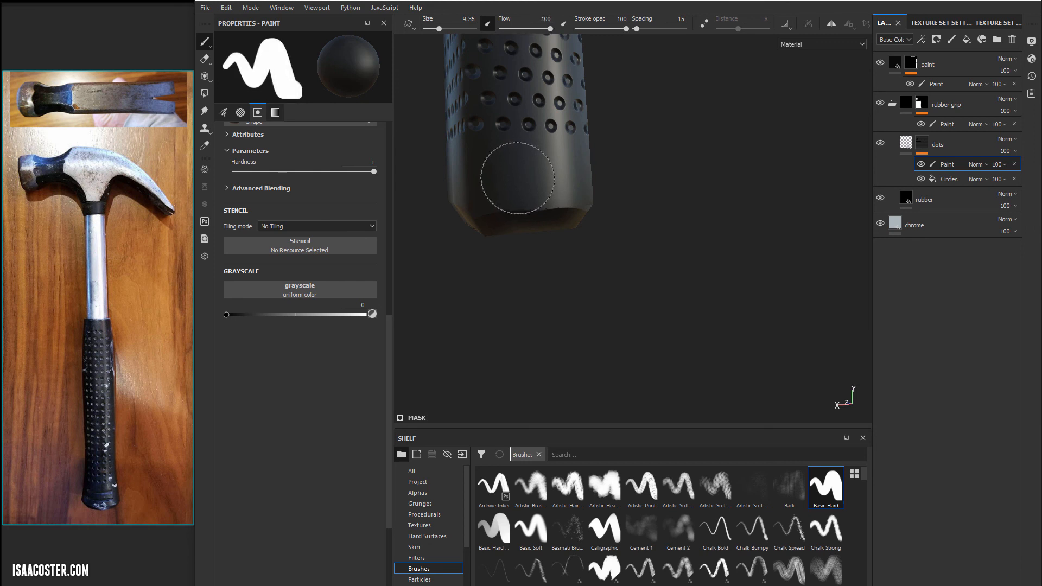
# - Paint out the remaining dots on the underside and bottom corners of the grip
pyautogui.moveTo(516, 247)
pyautogui.keyDown('alt'); pyautogui.mouseDown()
pyautogui.moveTo(586, 256)
pyautogui.moveTo(551, 193)
pyautogui.moveTo(735, 174)
pyautogui.moveTo(543, 180)
pyautogui.moveTo(484, 157)
pyautogui.moveTo(509, 209)
pyautogui.mouseUp(); pyautogui.keyUp('alt')
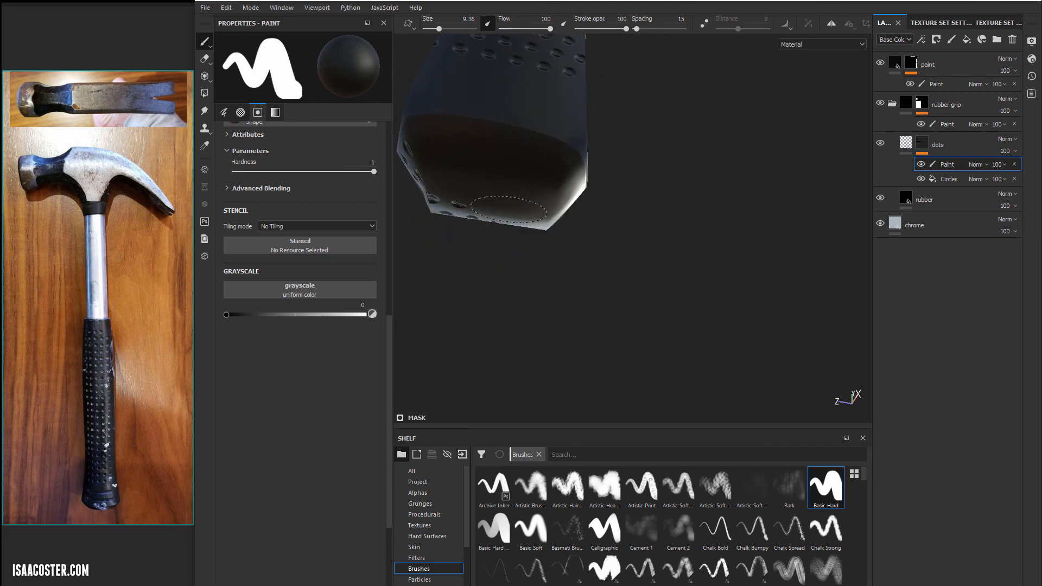
pyautogui.moveTo(440, 190)
pyautogui.keyDown('alt'); pyautogui.mouseDown()
pyautogui.moveTo(588, 193)
pyautogui.moveTo(660, 256)
pyautogui.moveTo(665, 233)
pyautogui.mouseUp(); pyautogui.keyUp('alt')
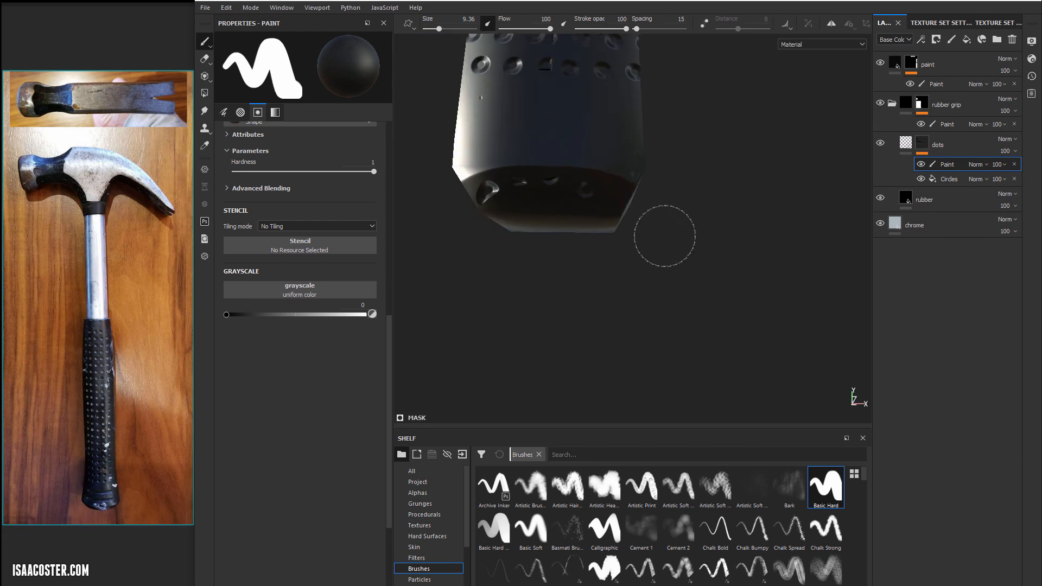
pyautogui.moveTo(608, 169)
pyautogui.mouseDown()
pyautogui.moveTo(501, 185)
pyautogui.moveTo(635, 187)
pyautogui.moveTo(441, 186)
pyautogui.moveTo(688, 289)
pyautogui.moveTo(624, 281)
pyautogui.moveTo(667, 279)
pyautogui.moveTo(572, 282)
pyautogui.moveTo(551, 305)
pyautogui.moveTo(630, 326)
pyautogui.moveTo(489, 134)
pyautogui.moveTo(689, 291)
pyautogui.moveTo(667, 293)
pyautogui.moveTo(715, 286)
pyautogui.moveTo(686, 296)
pyautogui.moveTo(726, 328)
pyautogui.mouseUp()
pyautogui.keyDown('alt'); pyautogui.moveTo(725, 328); pyautogui.dragTo(388, 269, button='right'); pyautogui.keyUp('alt')
pyautogui.keyDown('alt'); pyautogui.moveTo(648, 305); pyautogui.dragTo(640, 325, button='middle'); pyautogui.keyUp('alt')
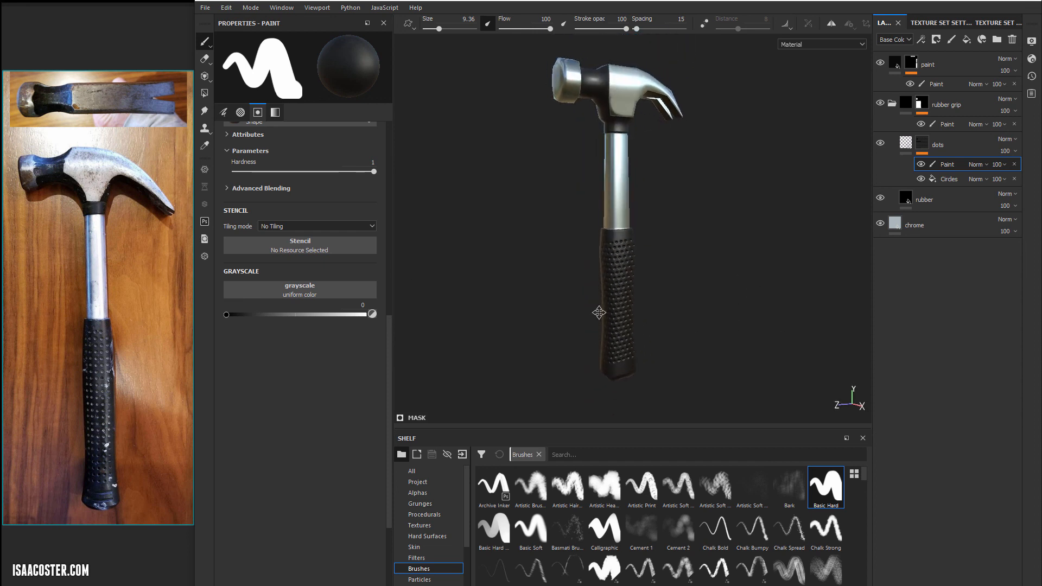